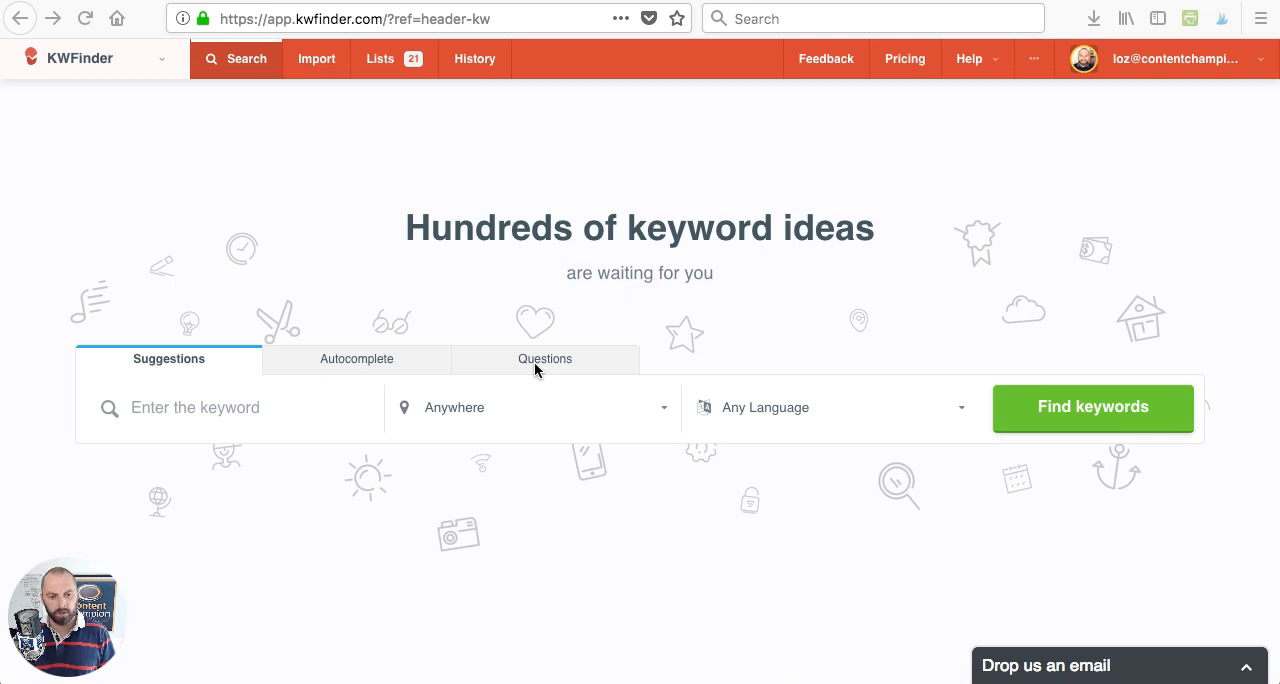
- Find keyword suggestions for "dog training" with the location set to Anywhere and the language to Any Language
left_click(177, 417)
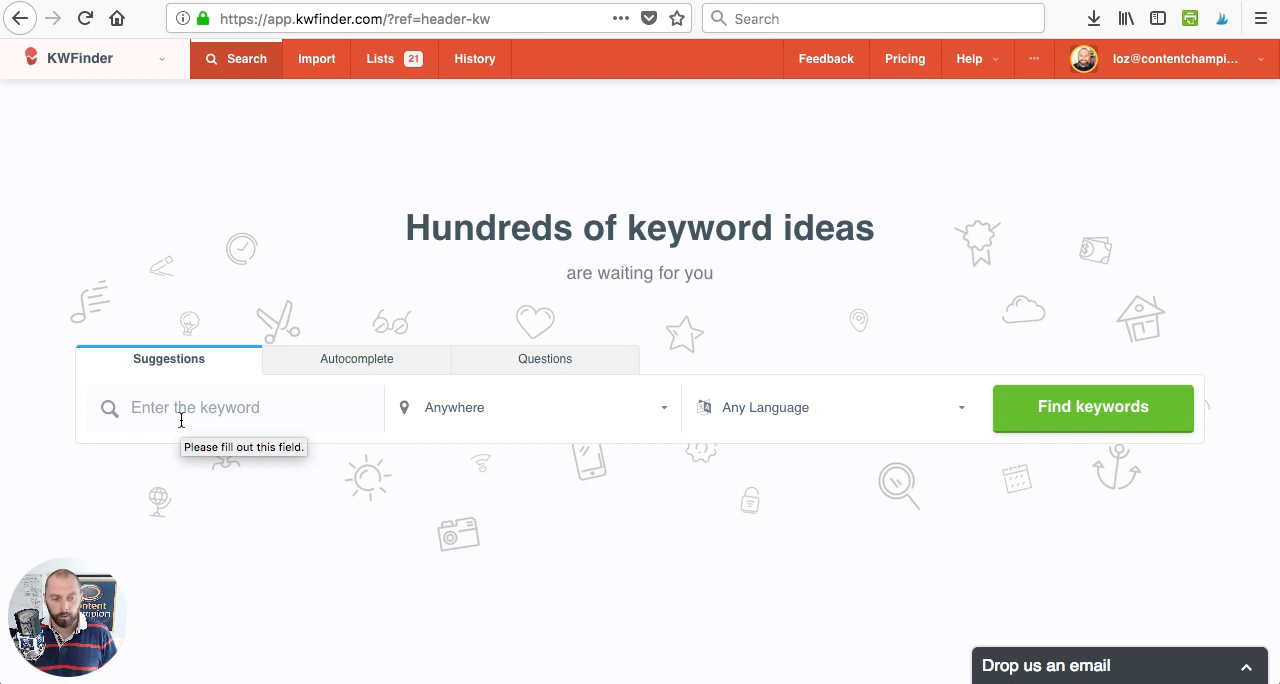
type("dog training")
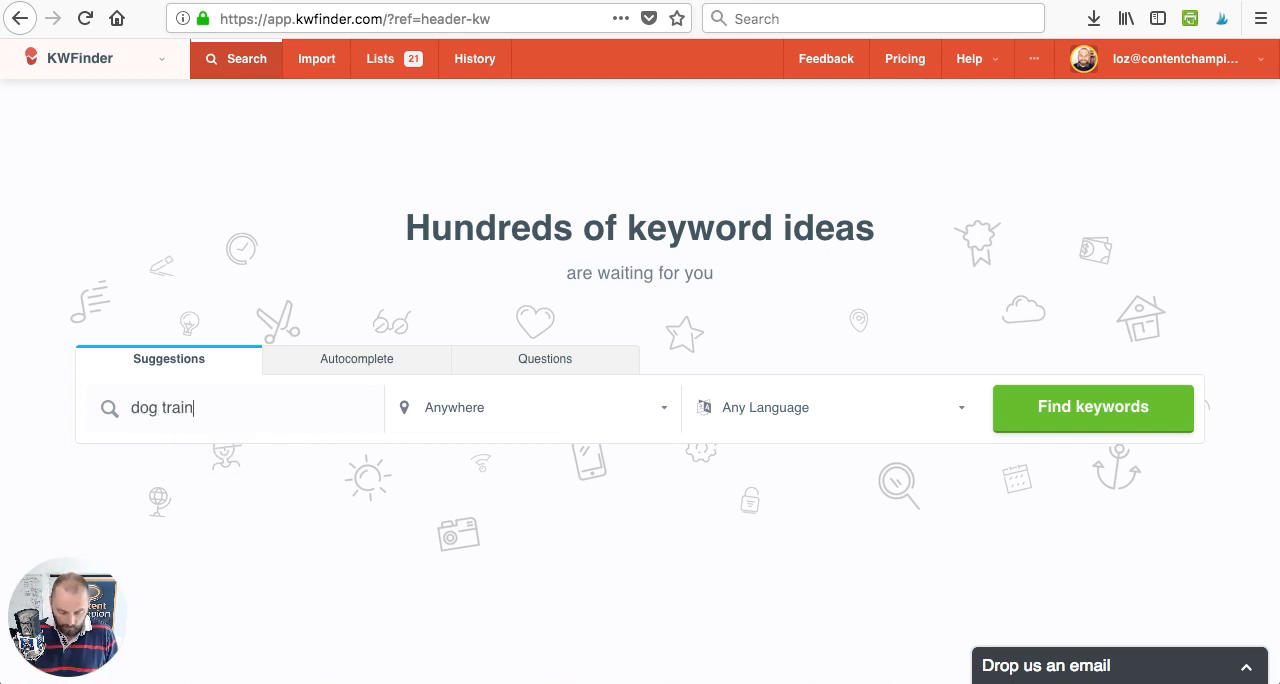
left_click(527, 423)
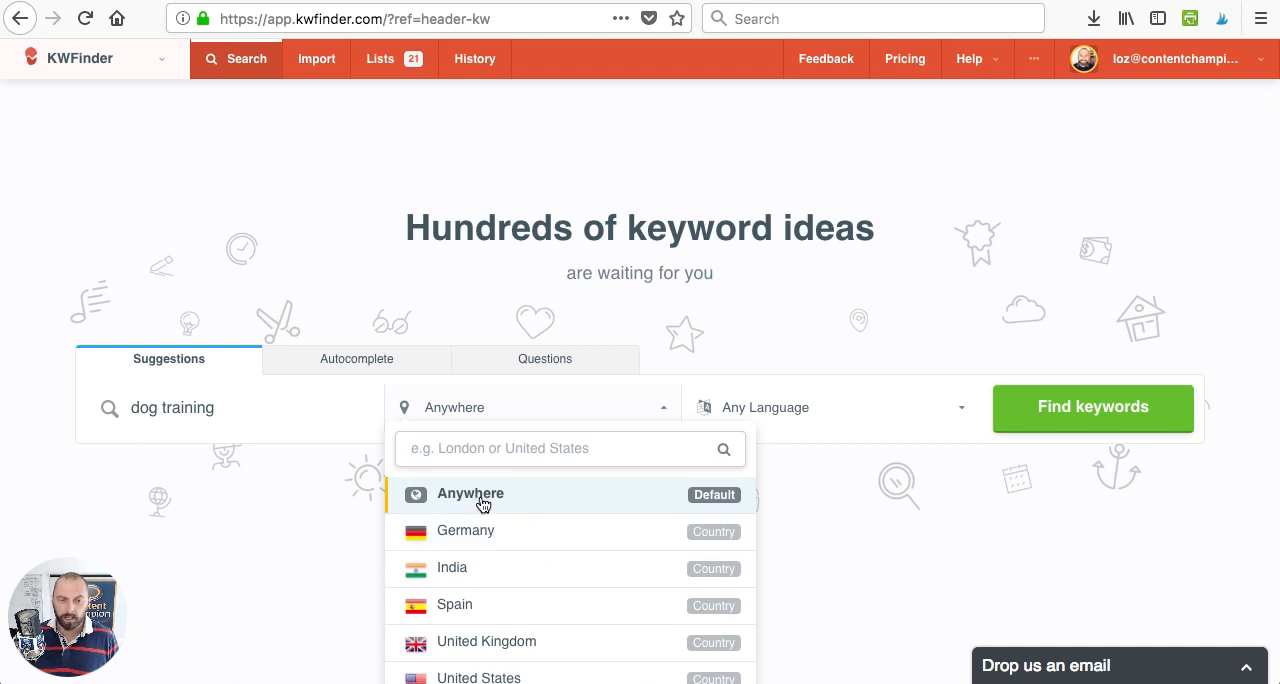
left_click_drag(438, 452, 493, 450)
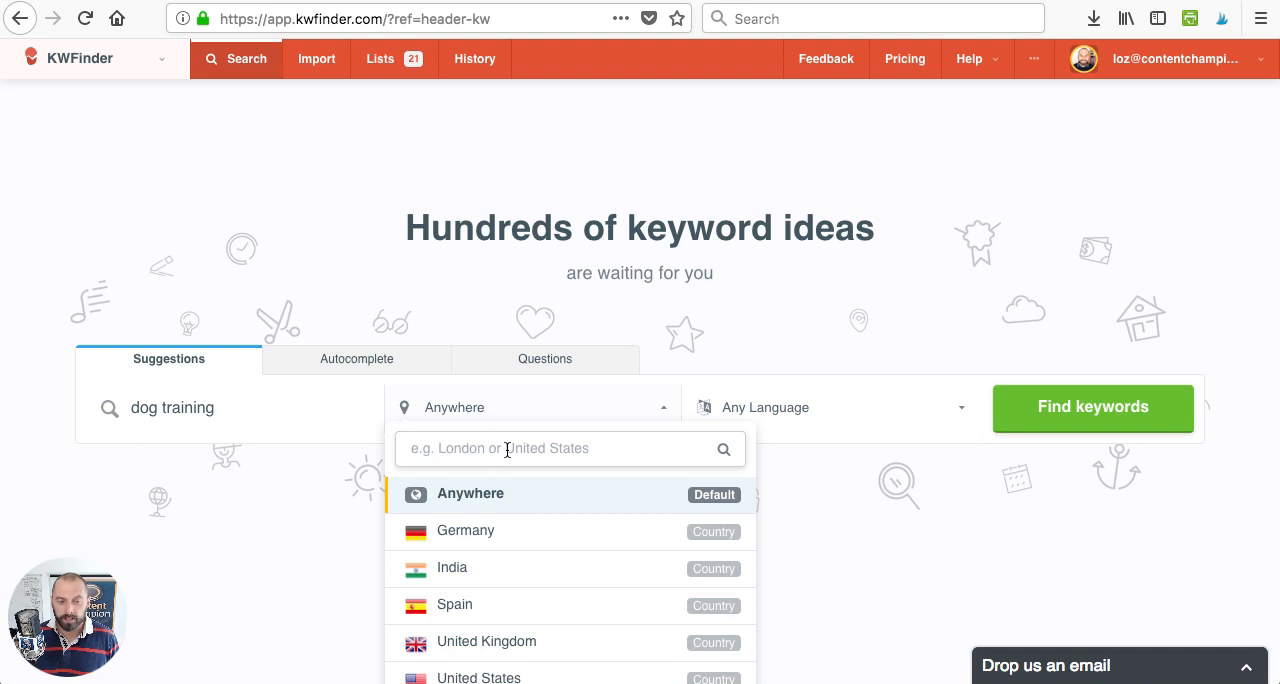
left_click(492, 501)
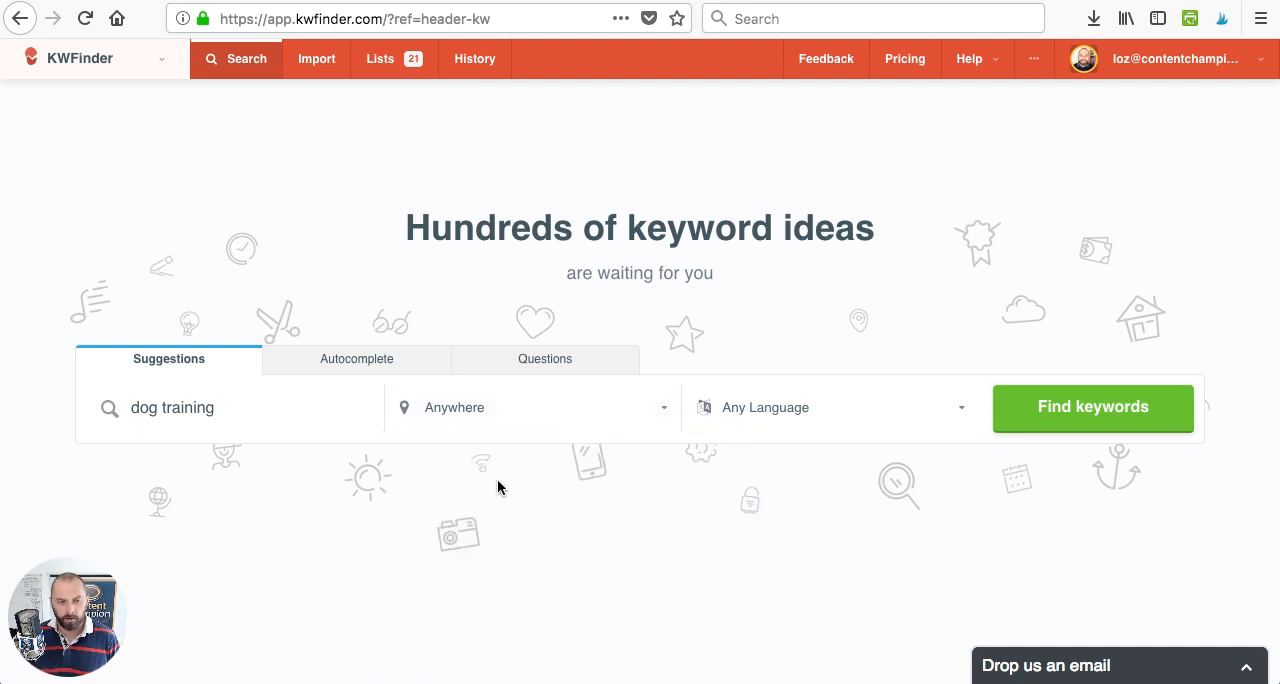
left_click(766, 410)
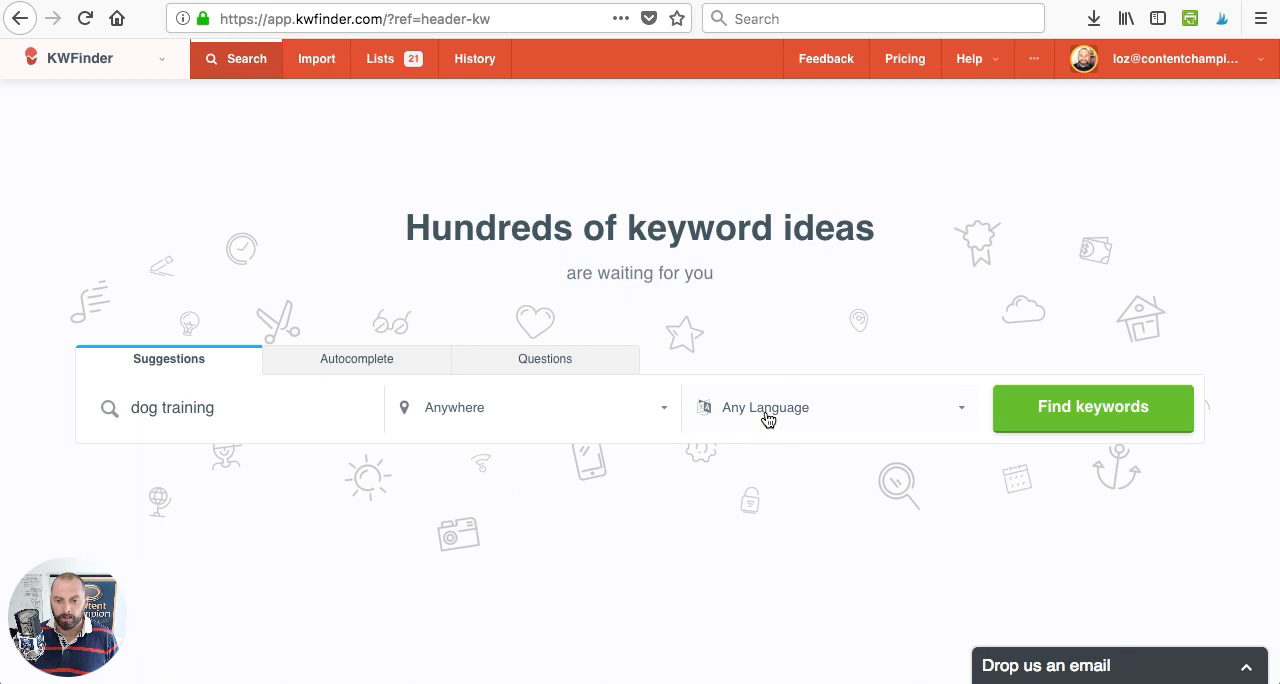
left_click(758, 495)
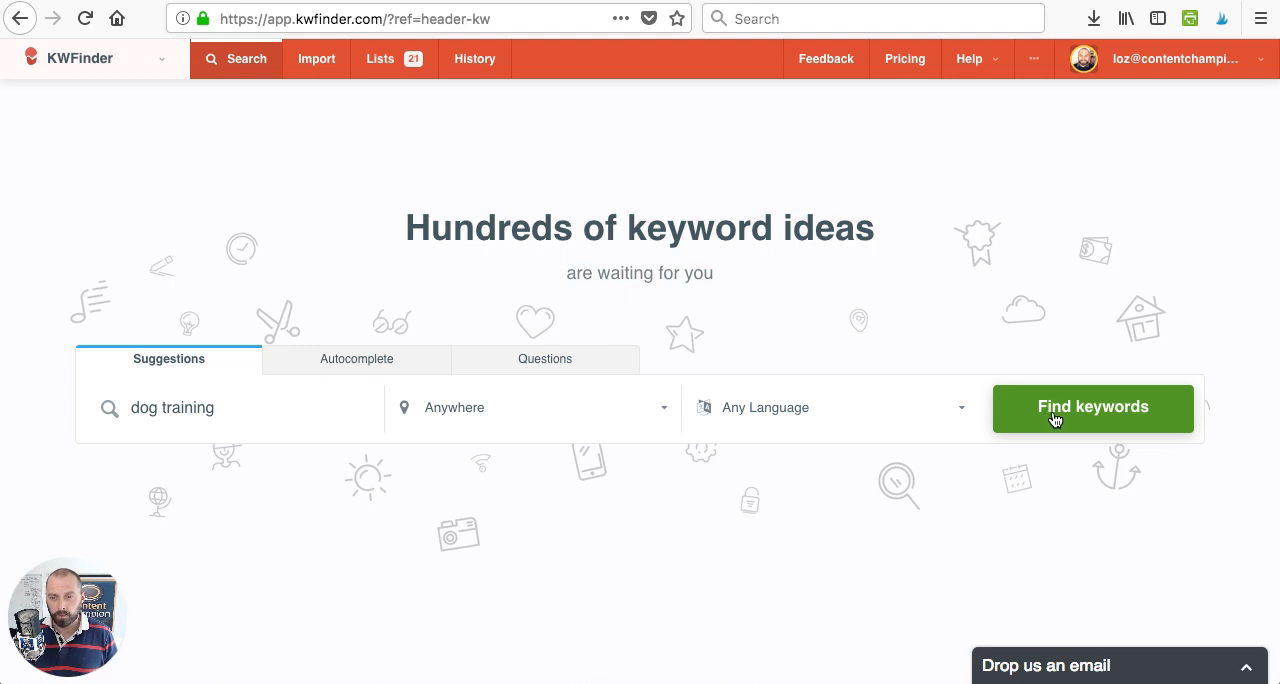
left_click(1058, 418)
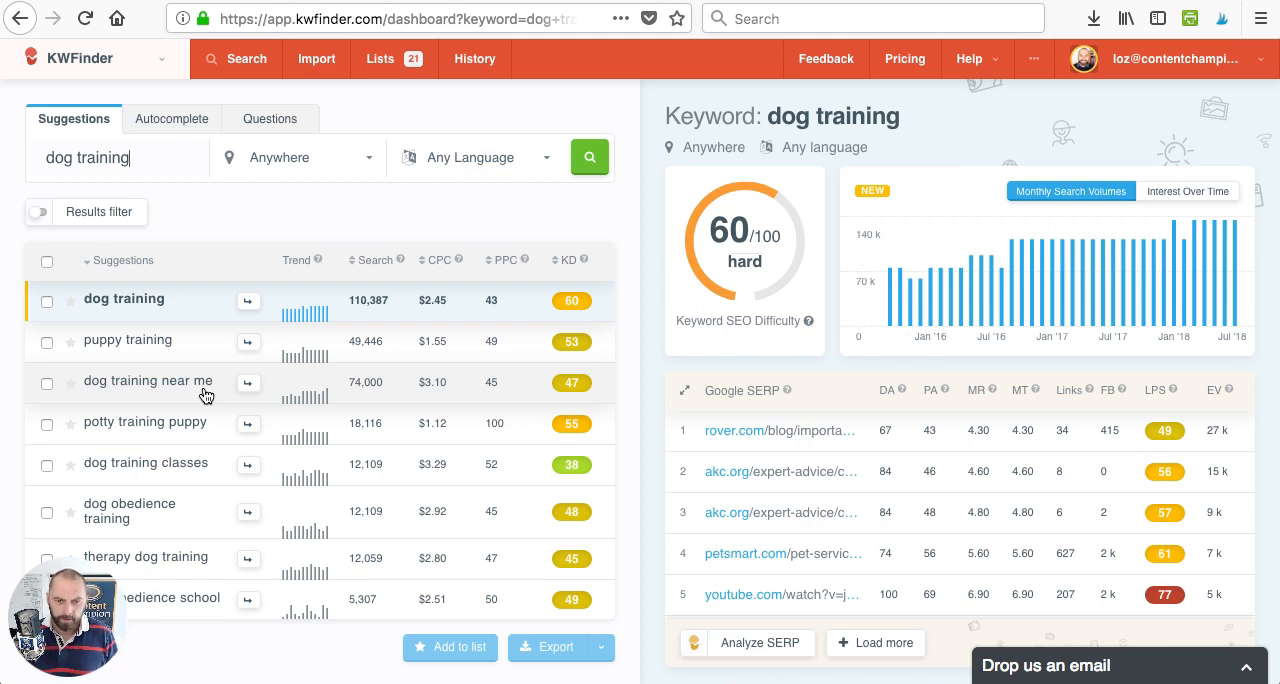
- Mark the "dog training classes" suggestion as selected and load its keyword details
left_click(46, 466)
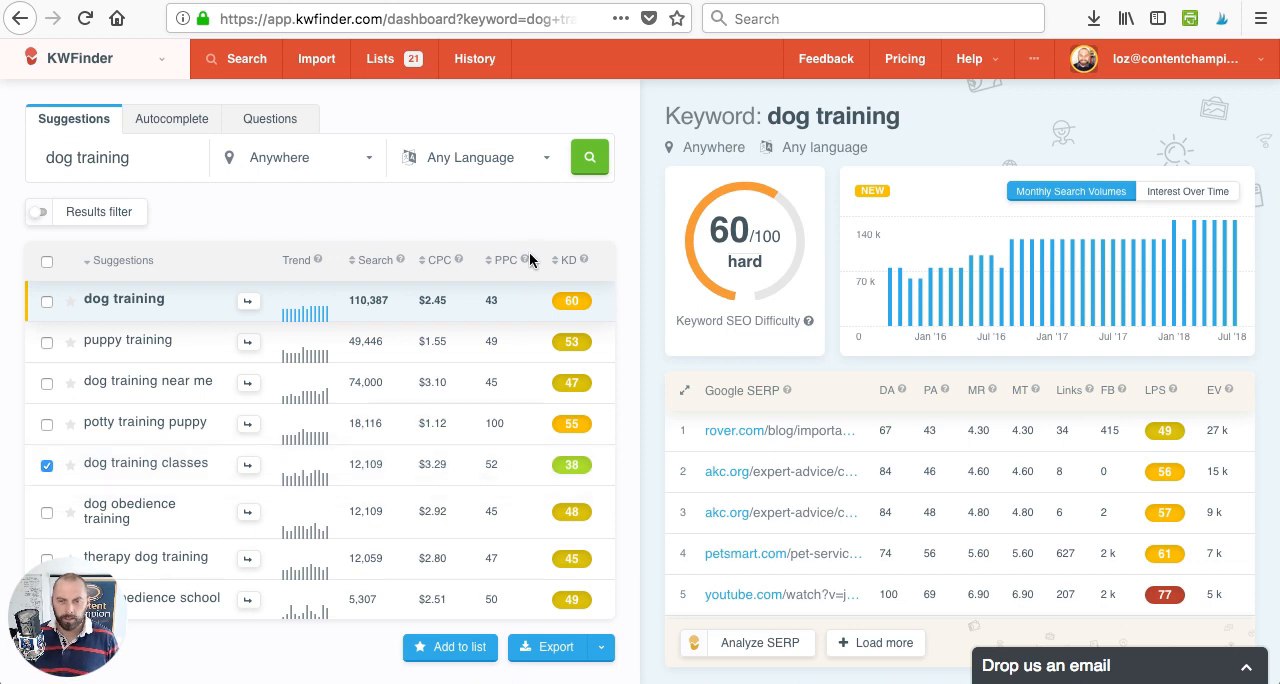
mouse_move(521, 262)
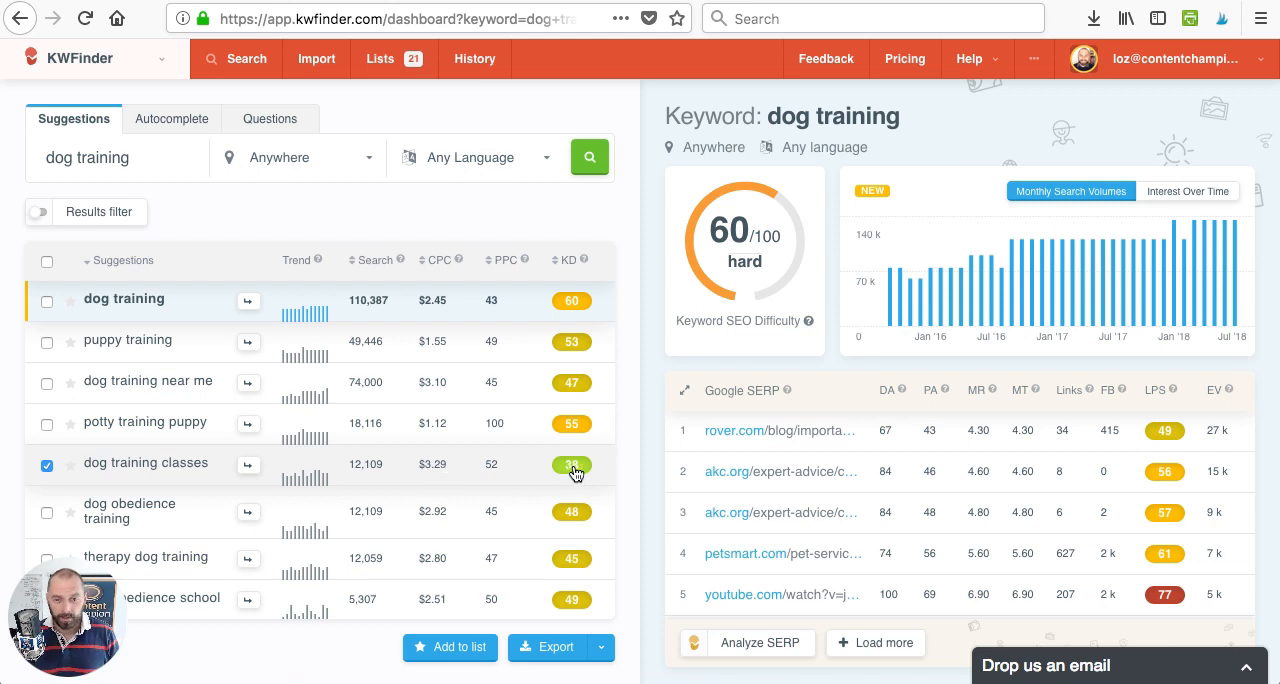
left_click(531, 477)
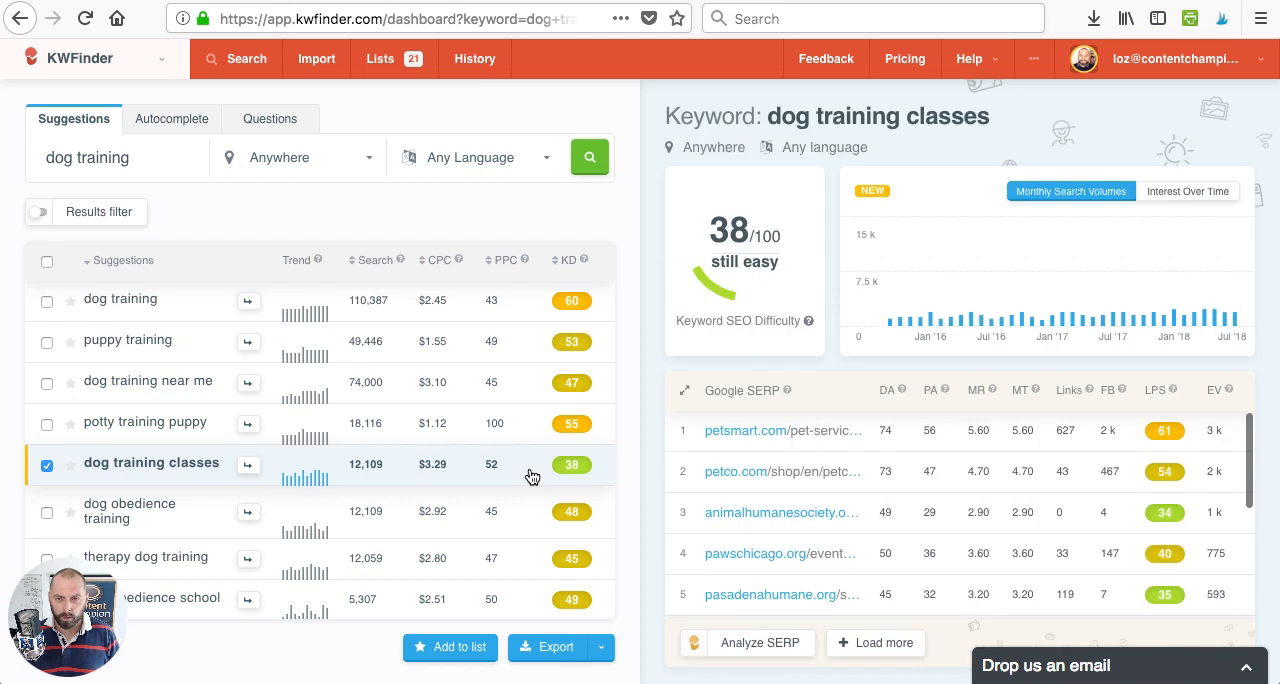
- Examine the Google SERP results for "dog training classes", comparing the ranking pages' authority, links and LPS
mouse_move(714, 320)
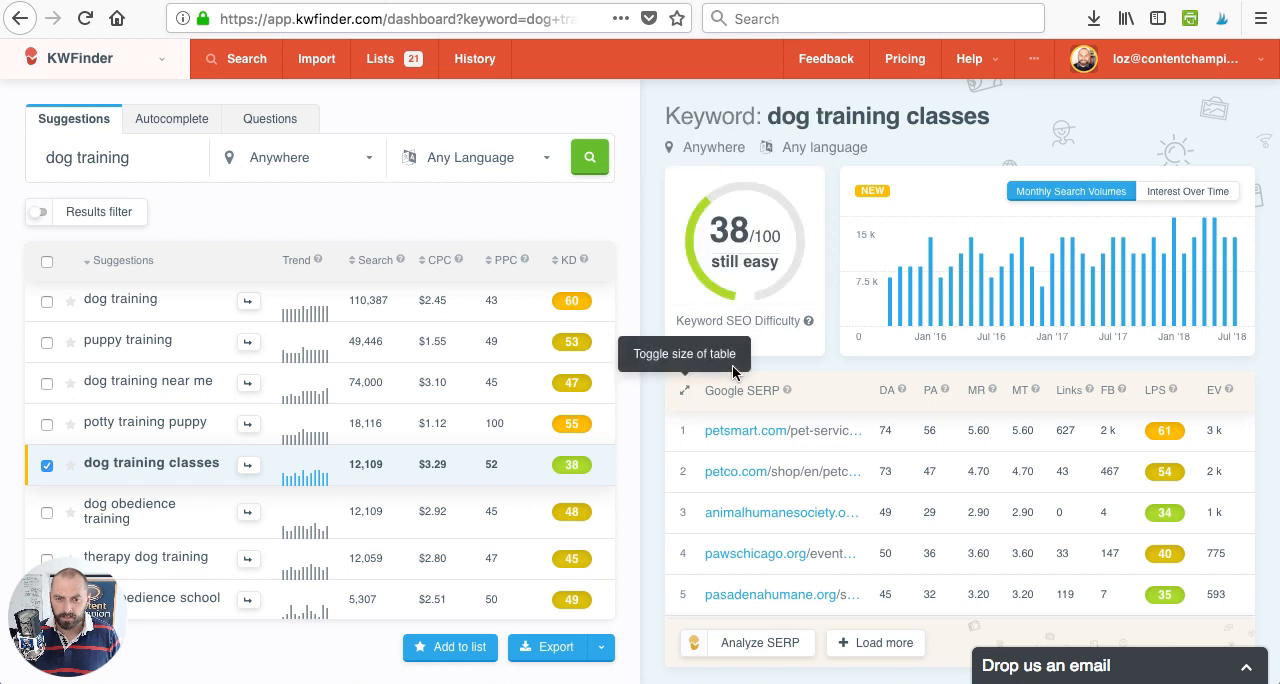
scroll(811, 445, "down", 5)
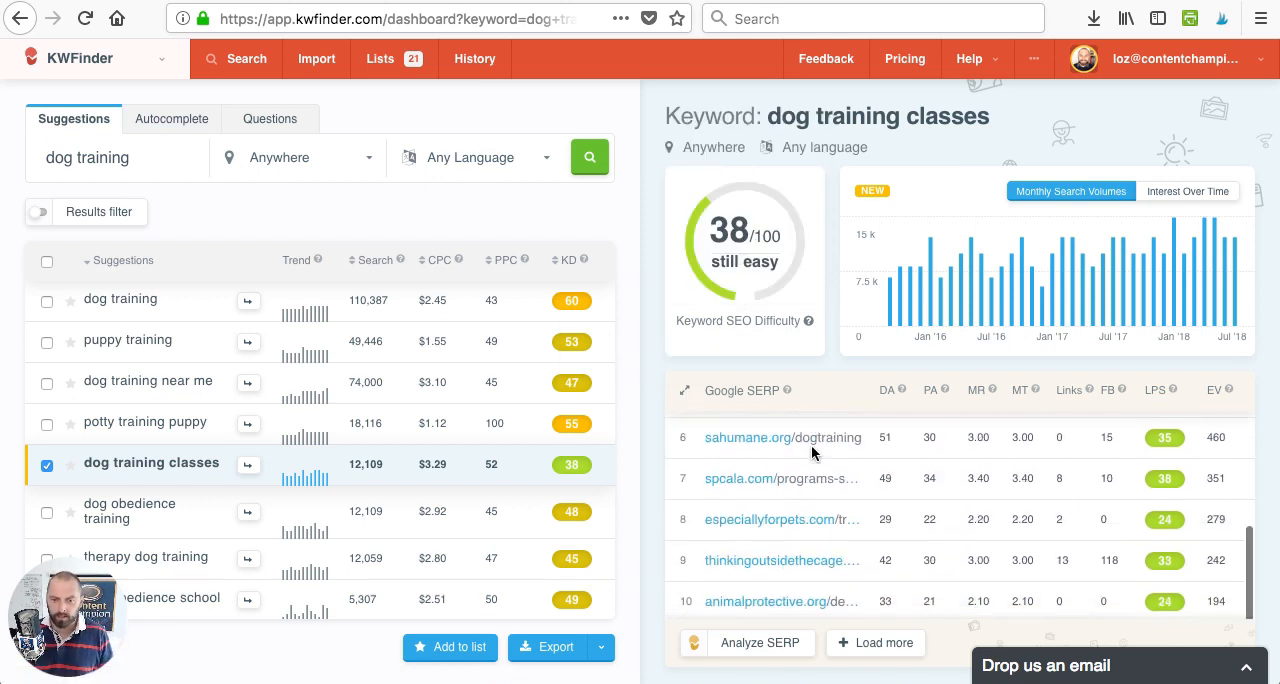
scroll(811, 445, "up", 2)
scroll(811, 453, "up", 2)
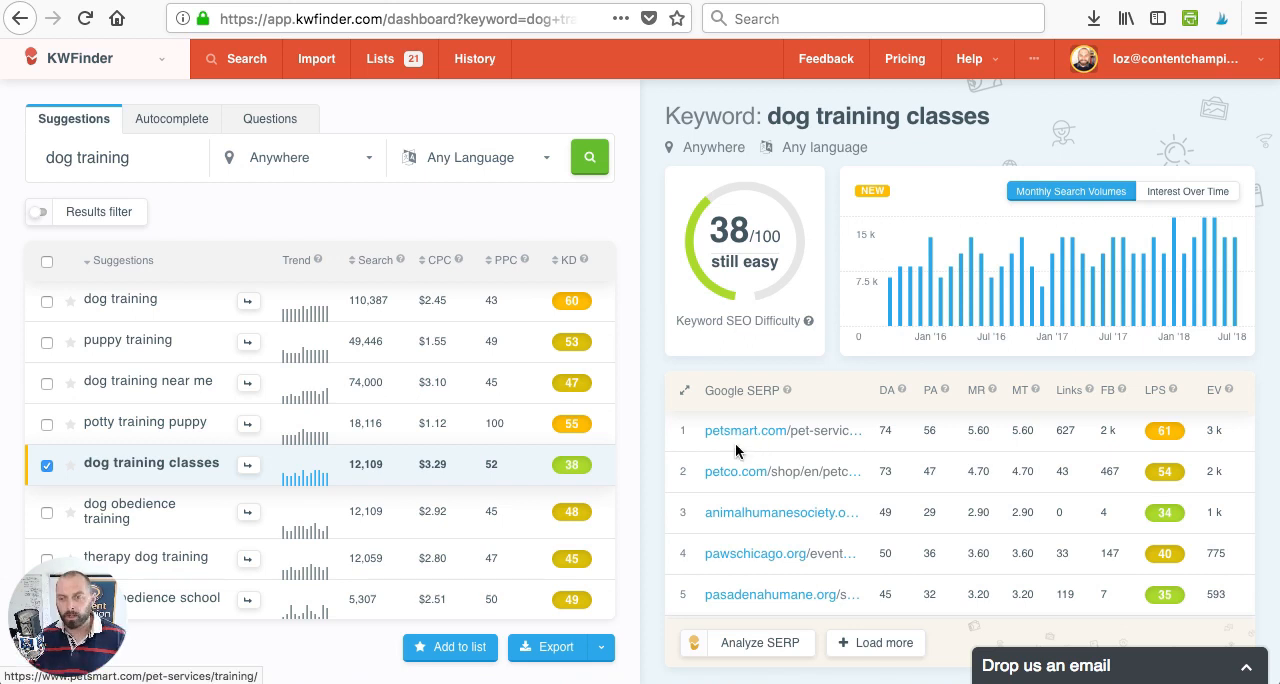
scroll(728, 478, "down", 1)
scroll(728, 480, "down", 3)
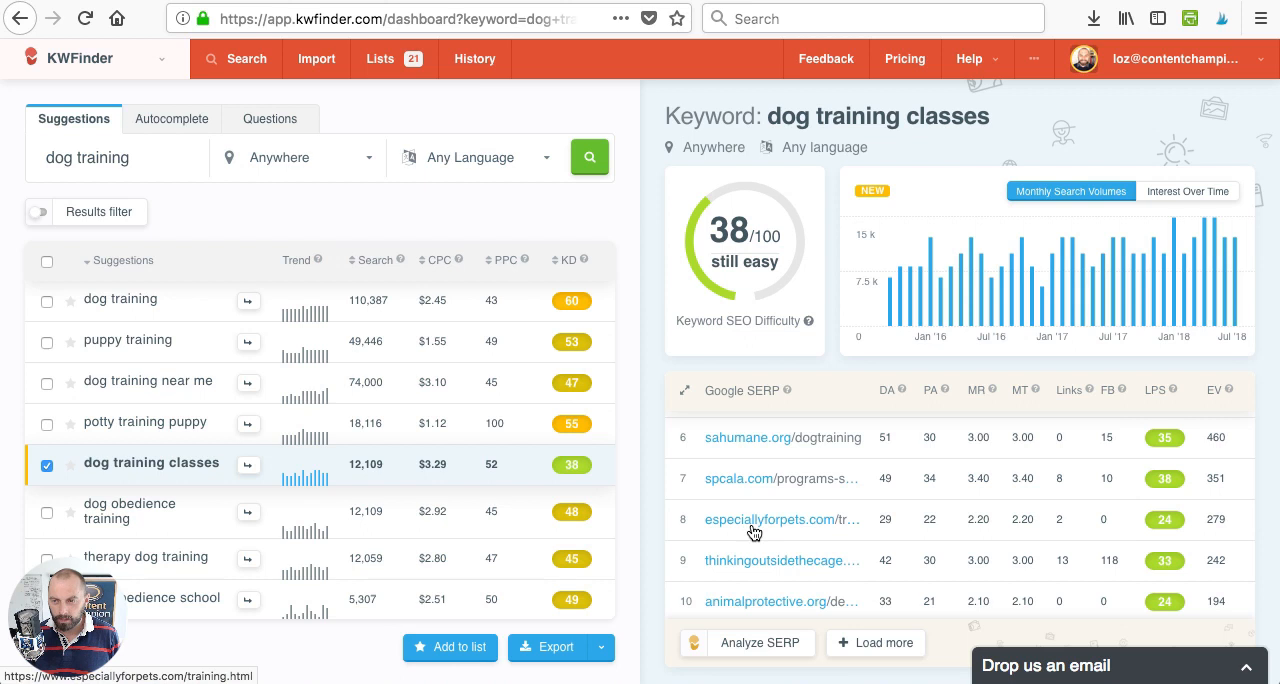
scroll(754, 531, "up", 4)
scroll(751, 531, "up", 1)
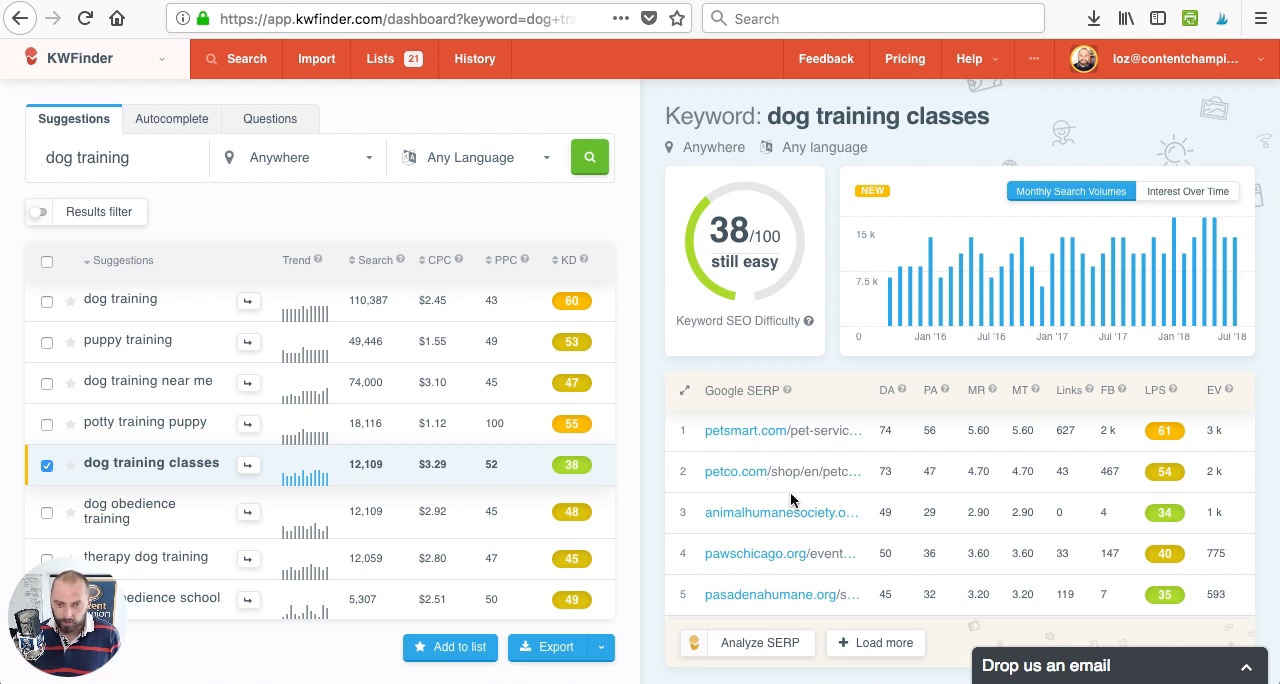
scroll(747, 488, "down", 3)
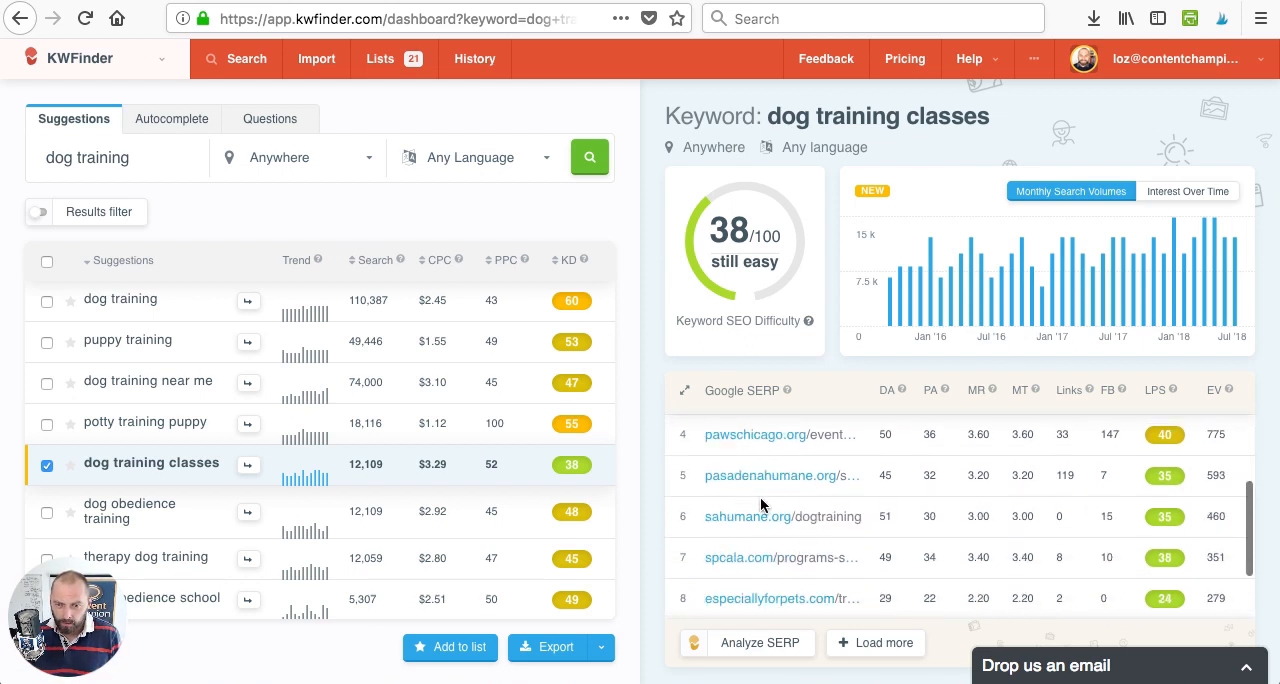
scroll(752, 510, "down", 2)
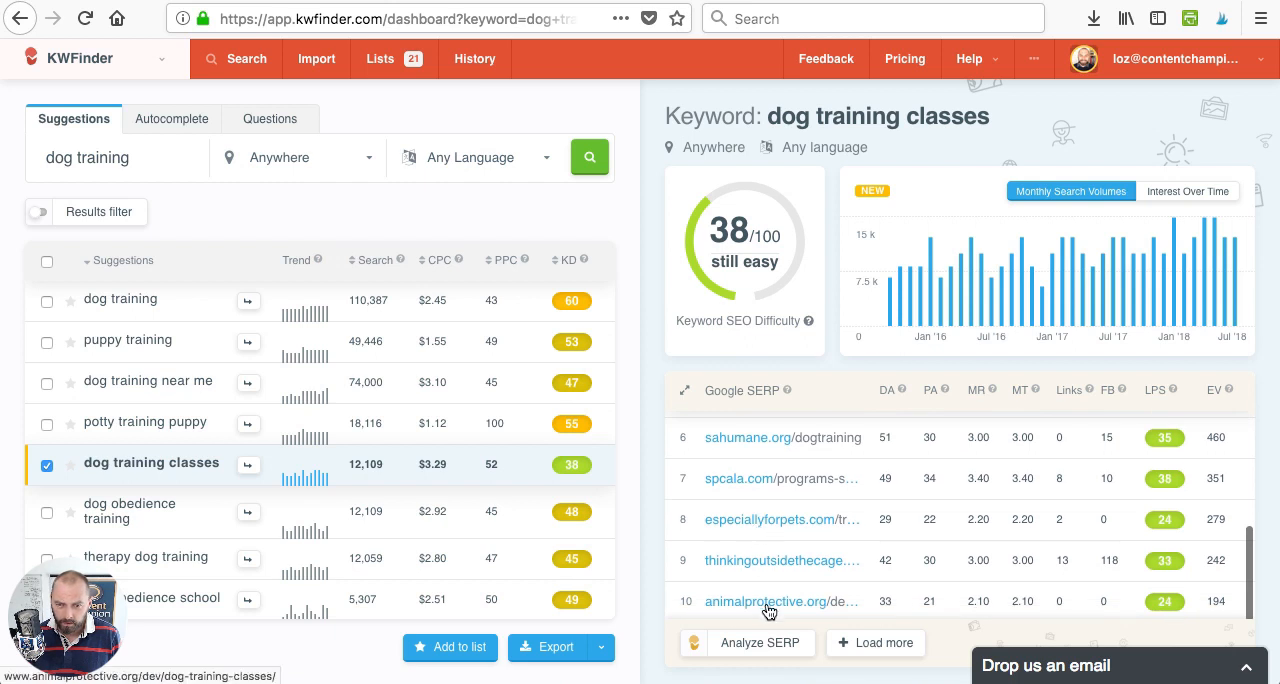
scroll(754, 567, "up", 5)
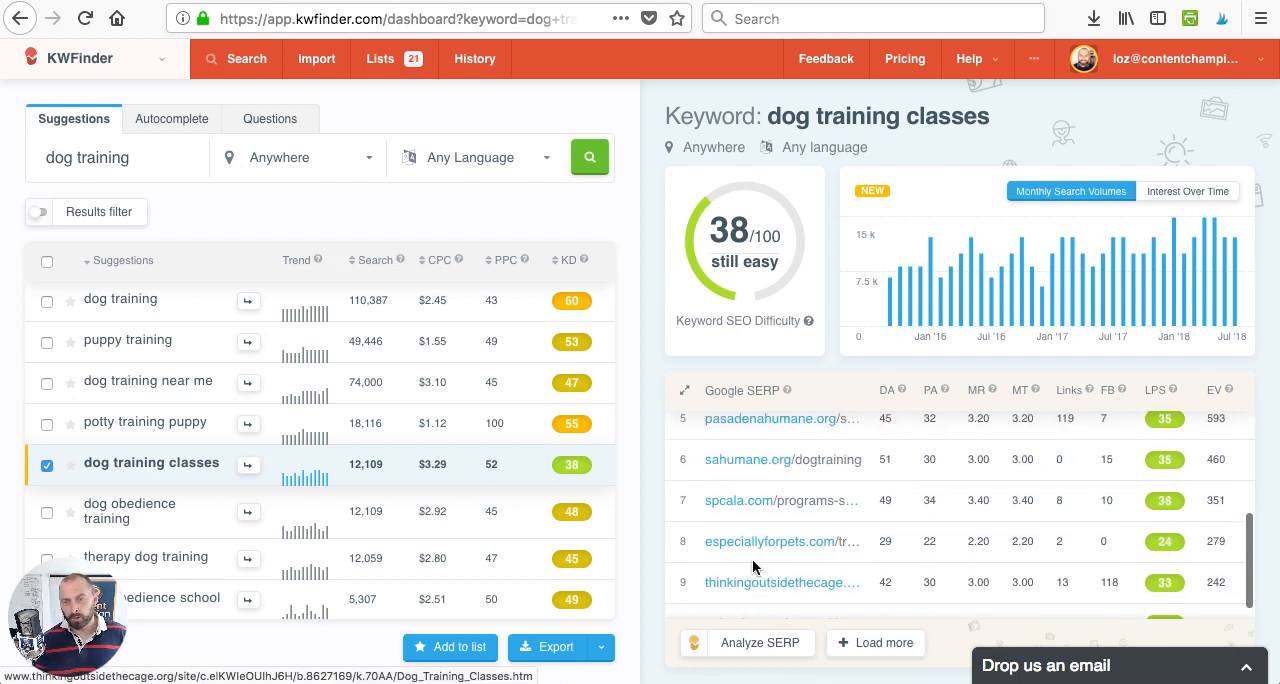
scroll(1106, 555, "down", 2)
scroll(1057, 475, "up", 2)
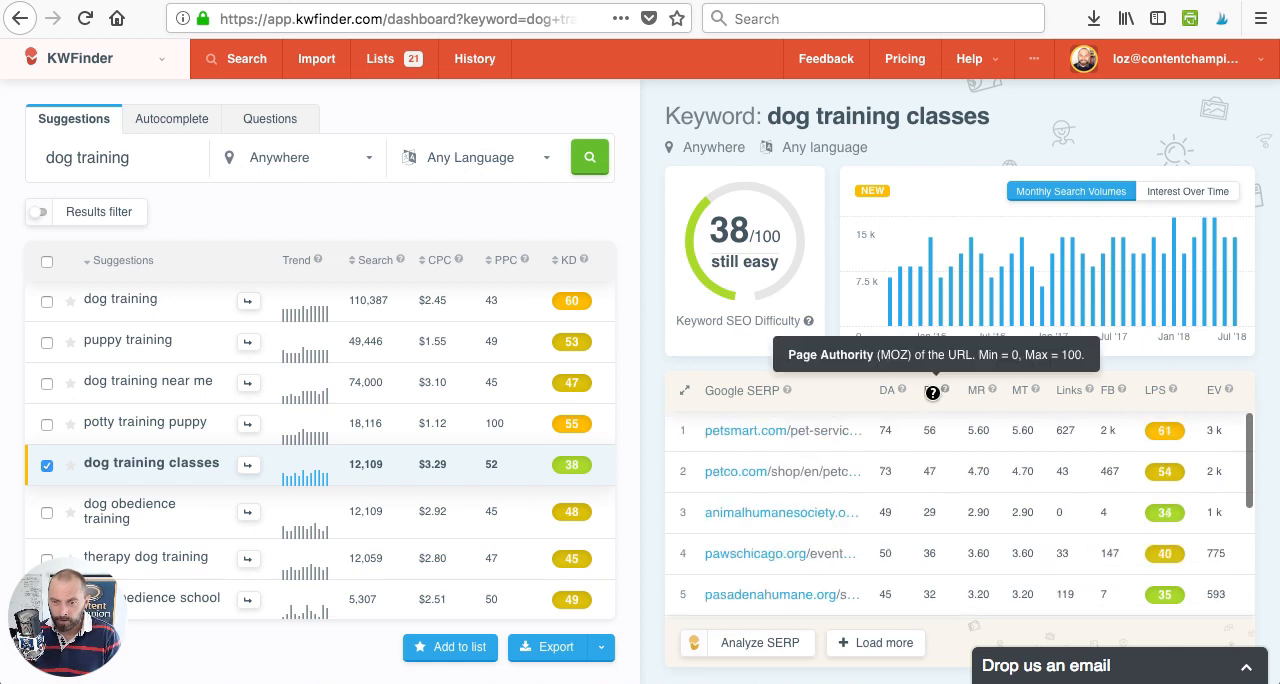
scroll(1067, 538, "down", 4)
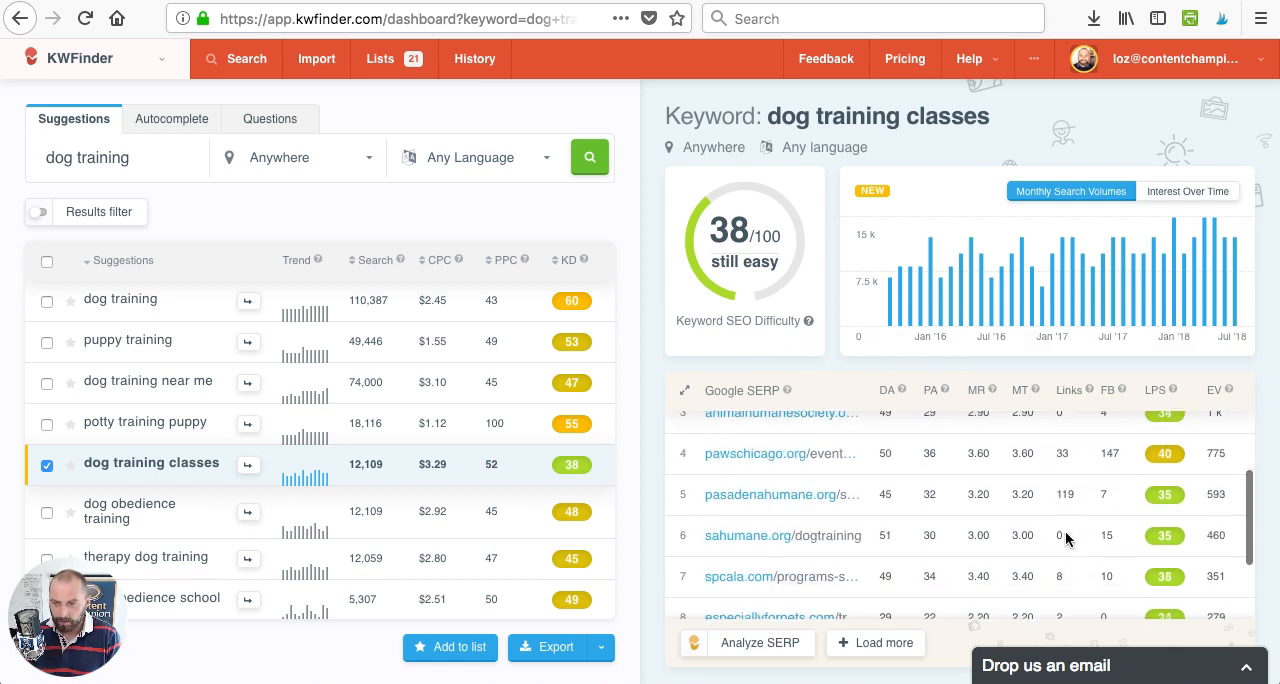
scroll(1001, 483, "down", 1)
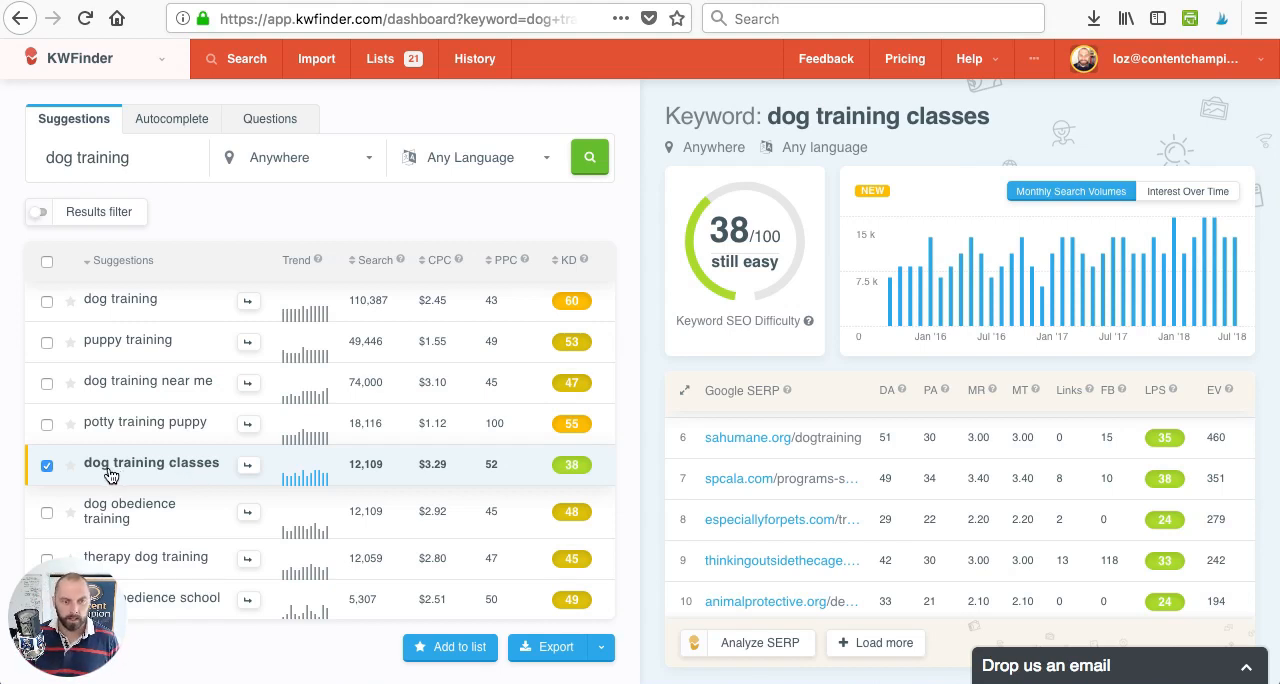
- Add the selected "dog training classes" keyword to a new list named "Dog Training"
left_click(460, 650)
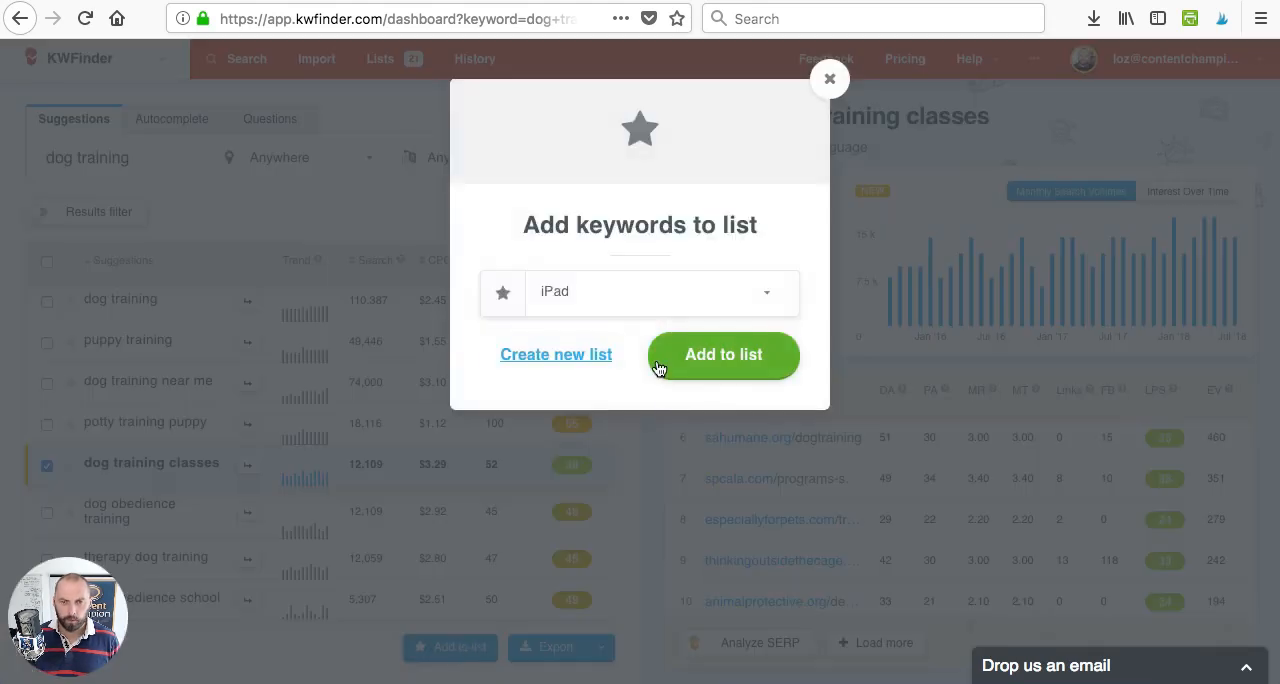
left_click(583, 360)
left_click(563, 293)
type("Dog Training")
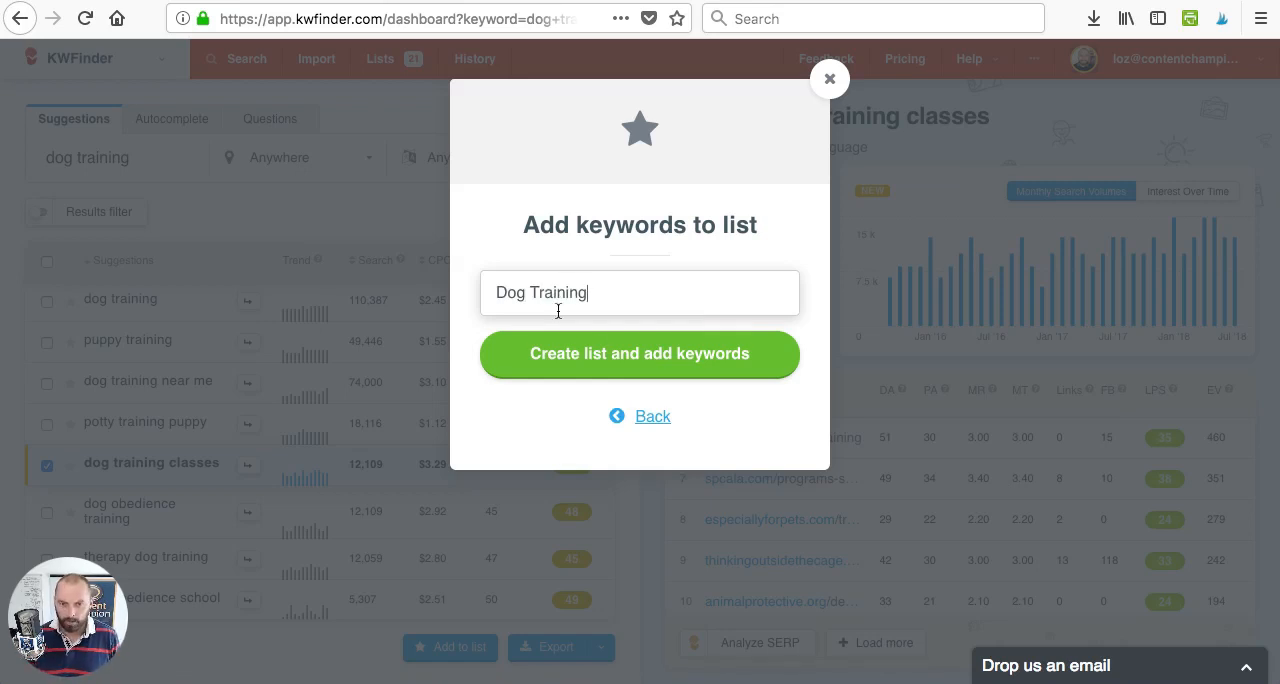
left_click(632, 369)
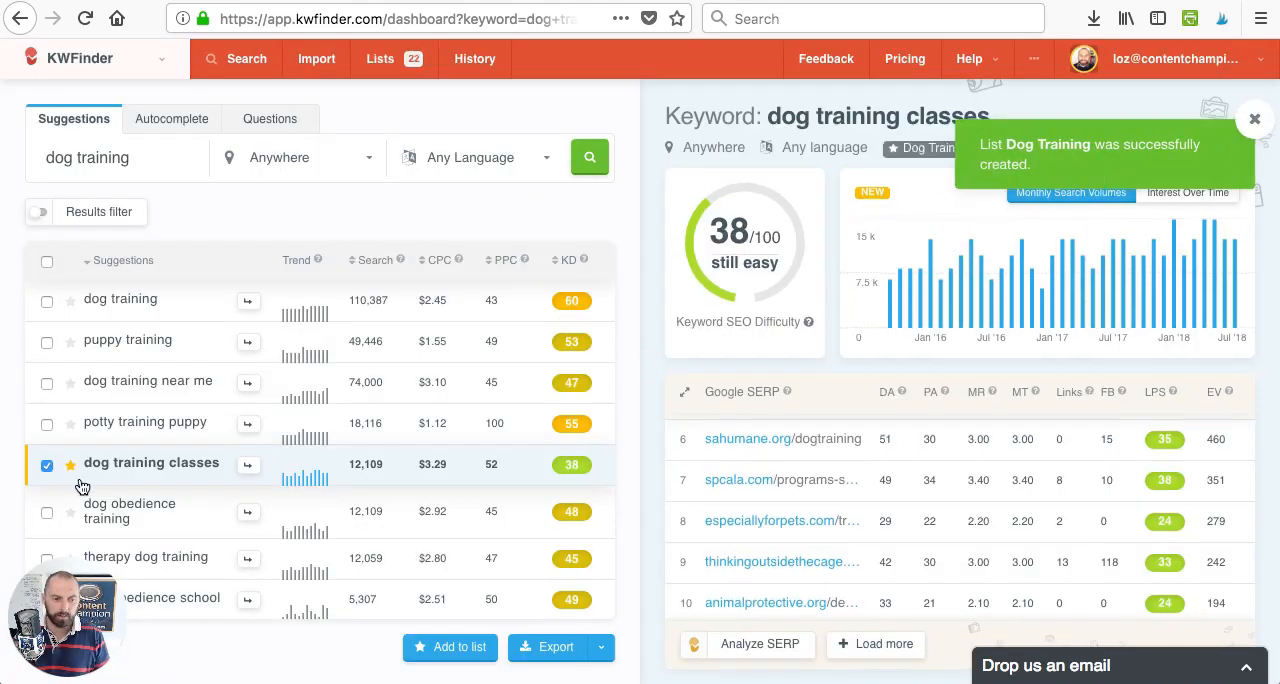
- Open the "dog school" suggestion and review its monthly search volumes and Google SERP results
mouse_move(69, 481)
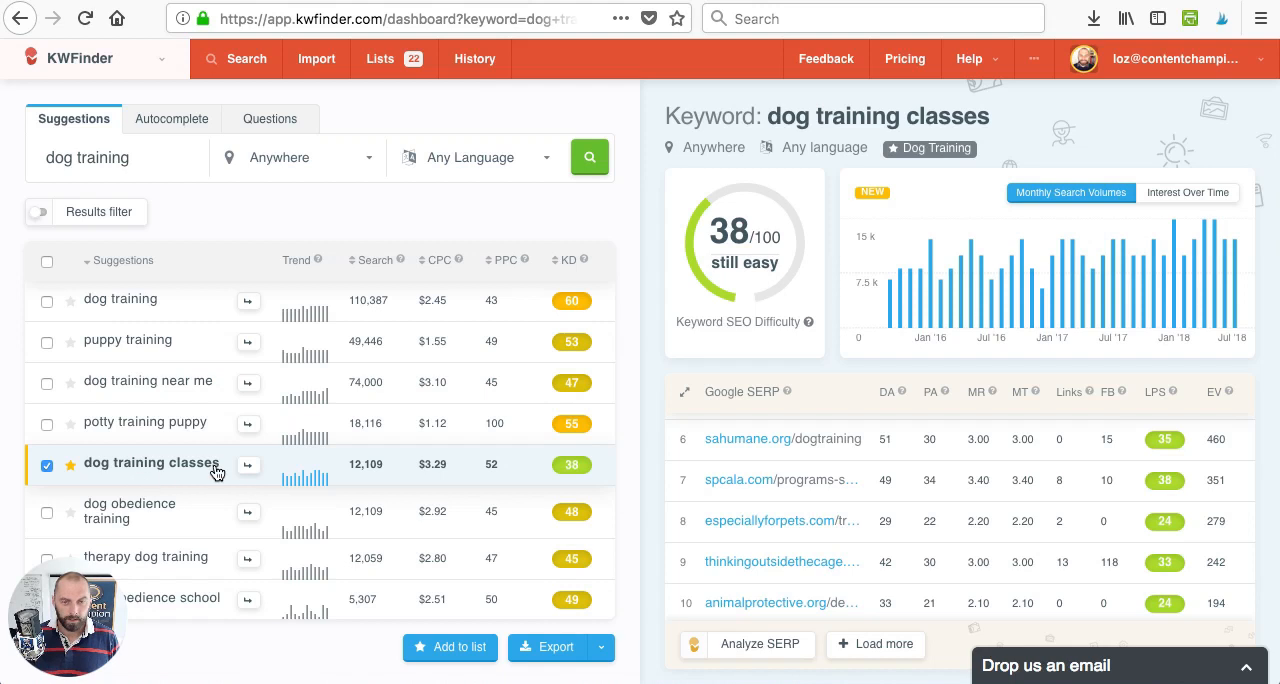
scroll(414, 420, "down", 3)
scroll(414, 414, "down", 3)
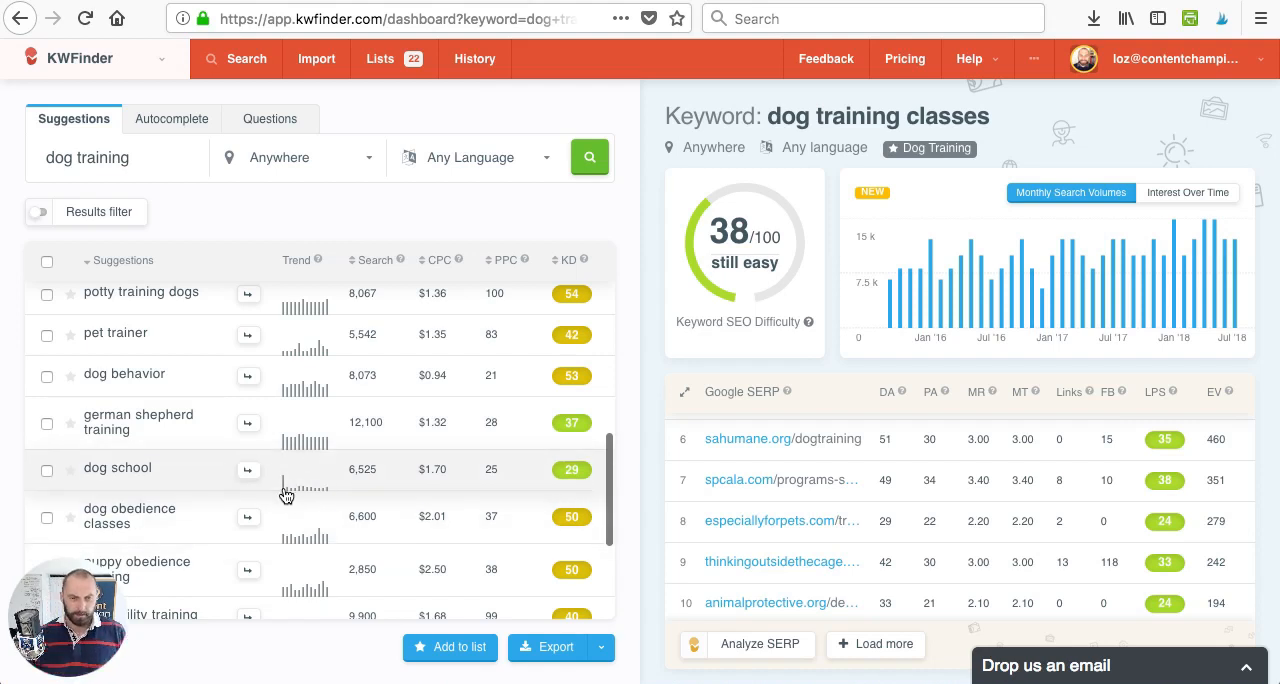
left_click(194, 481)
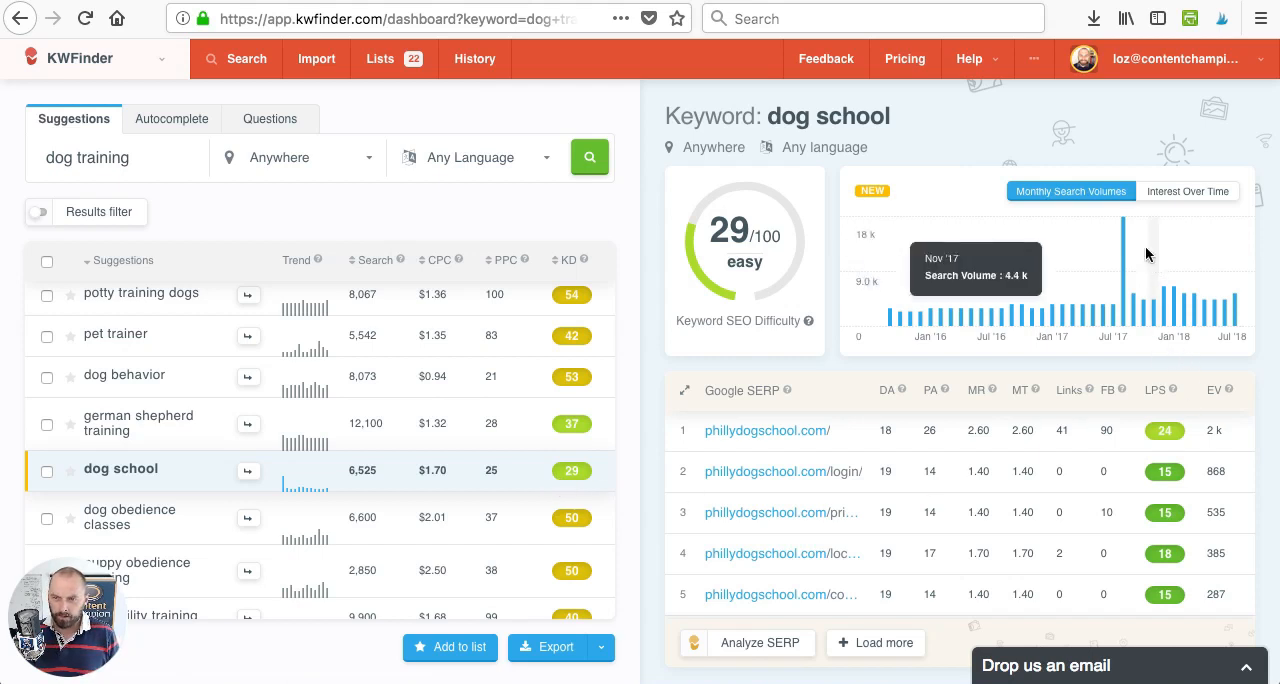
mouse_move(1120, 217)
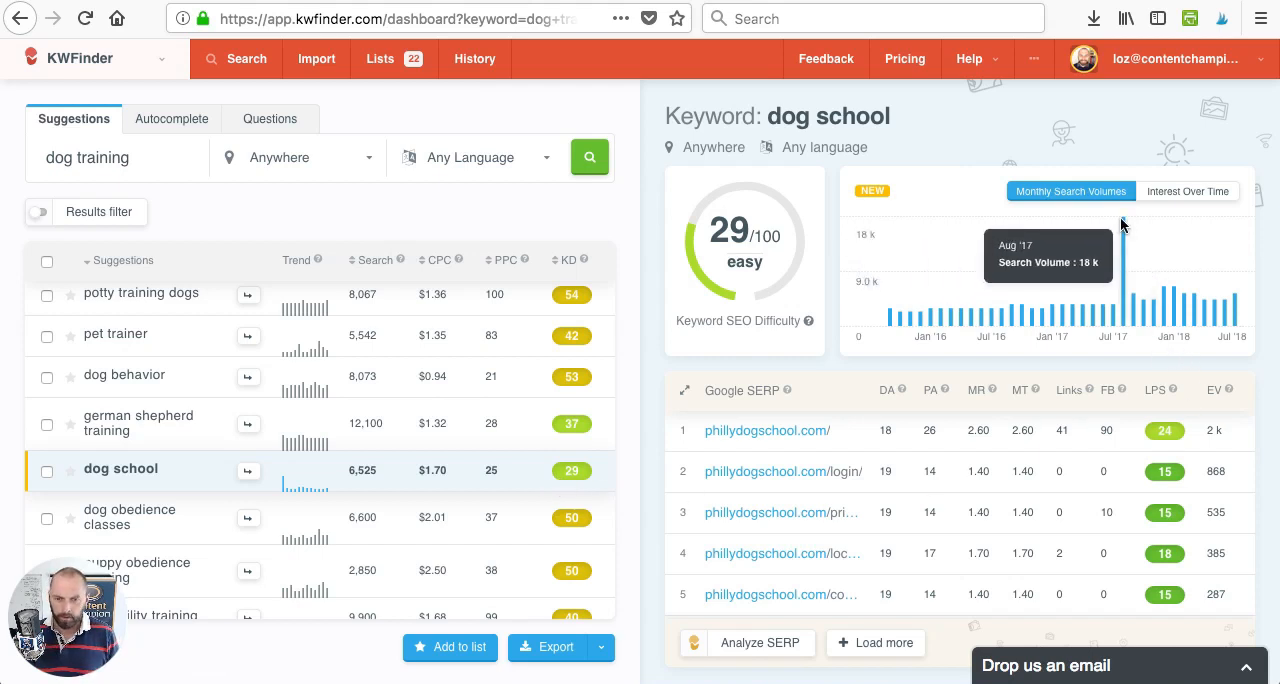
scroll(843, 509, "down", 3)
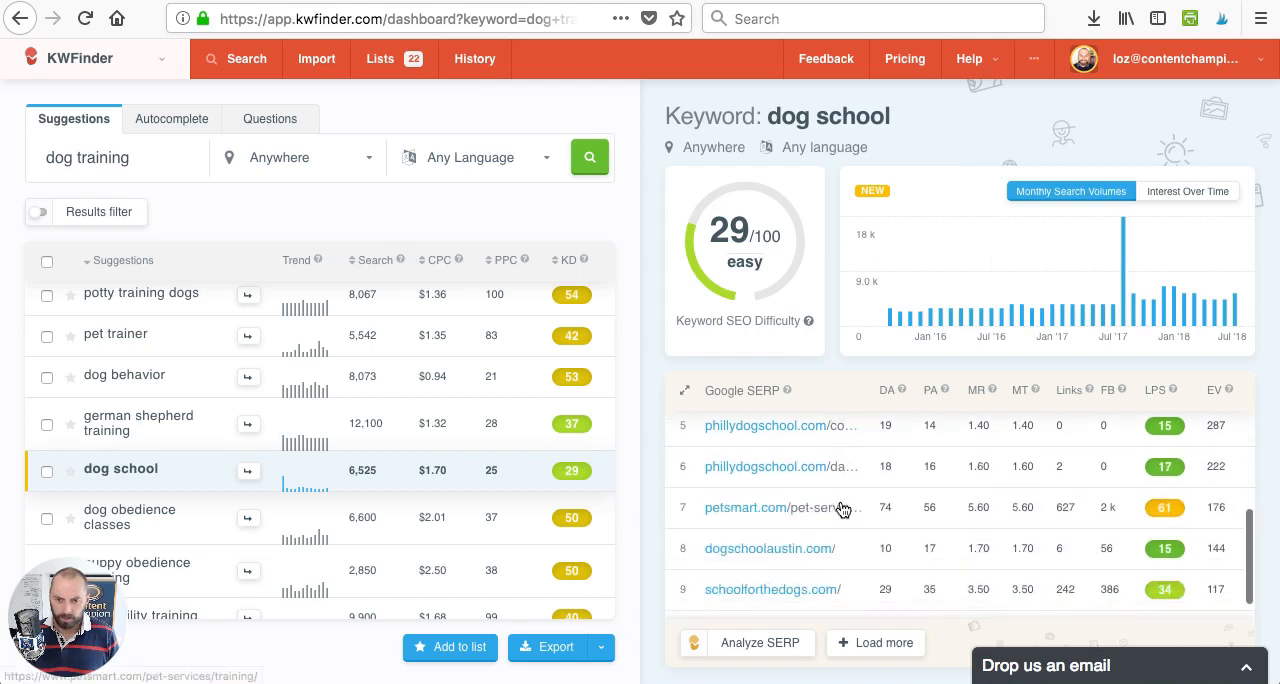
scroll(843, 505, "up", 5)
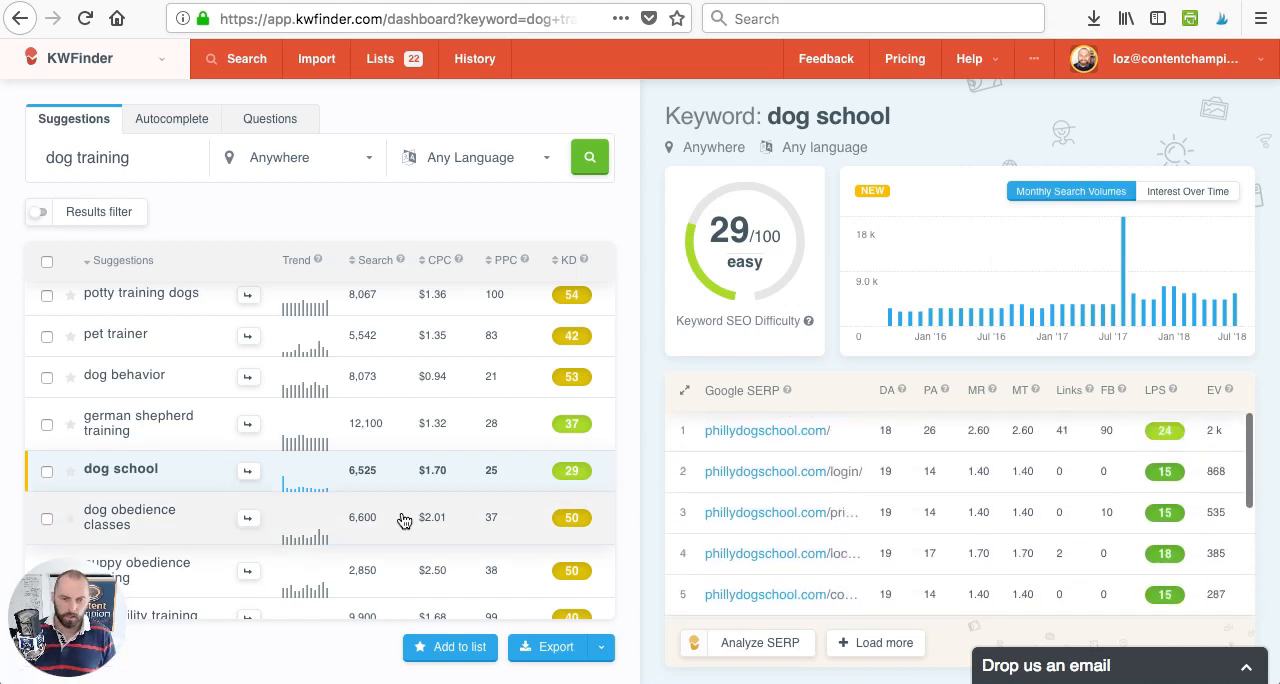
- Mark the "puppy school" suggestion as selected and load its keyword details
scroll(403, 520, "down", 5)
scroll(403, 520, "down", 5)
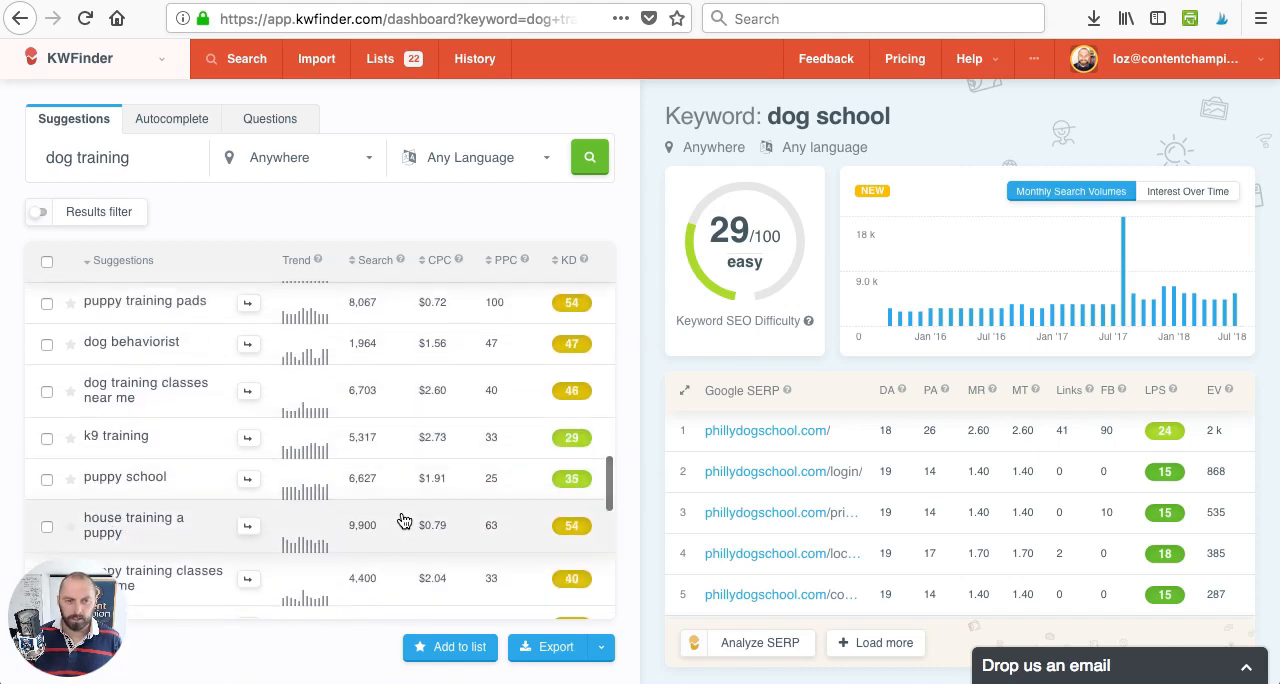
scroll(403, 518, "down", 1)
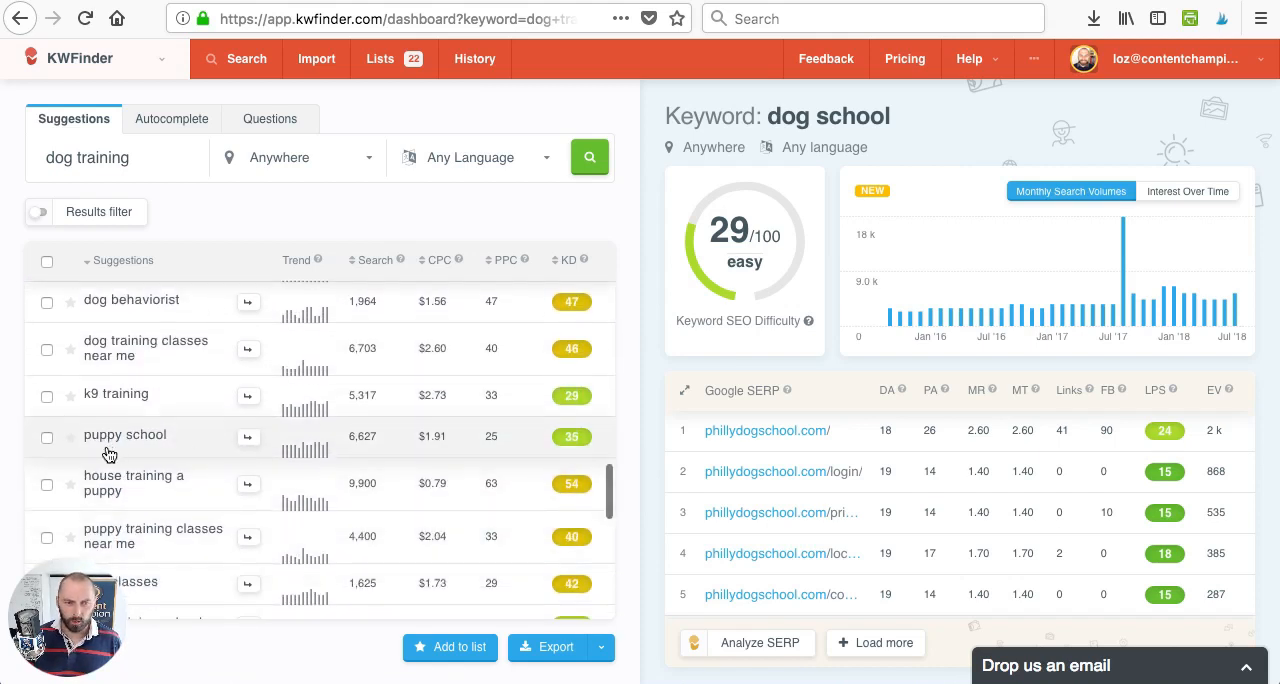
left_click(46, 438)
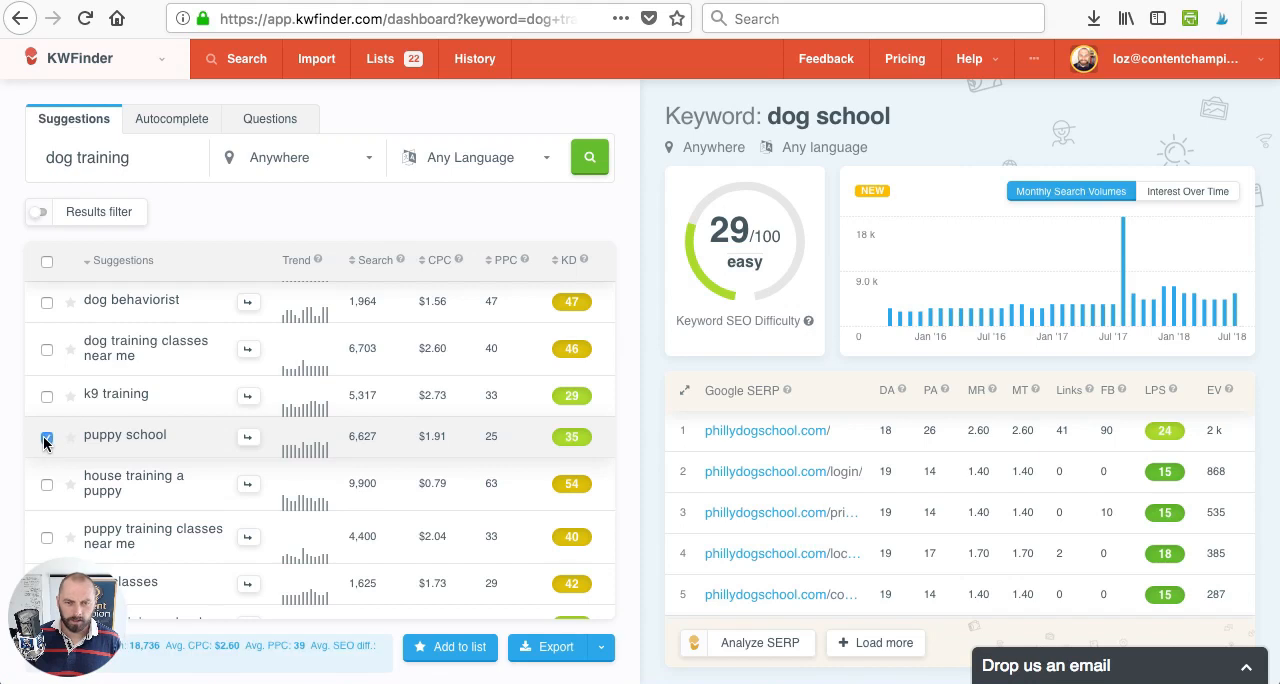
left_click(110, 440)
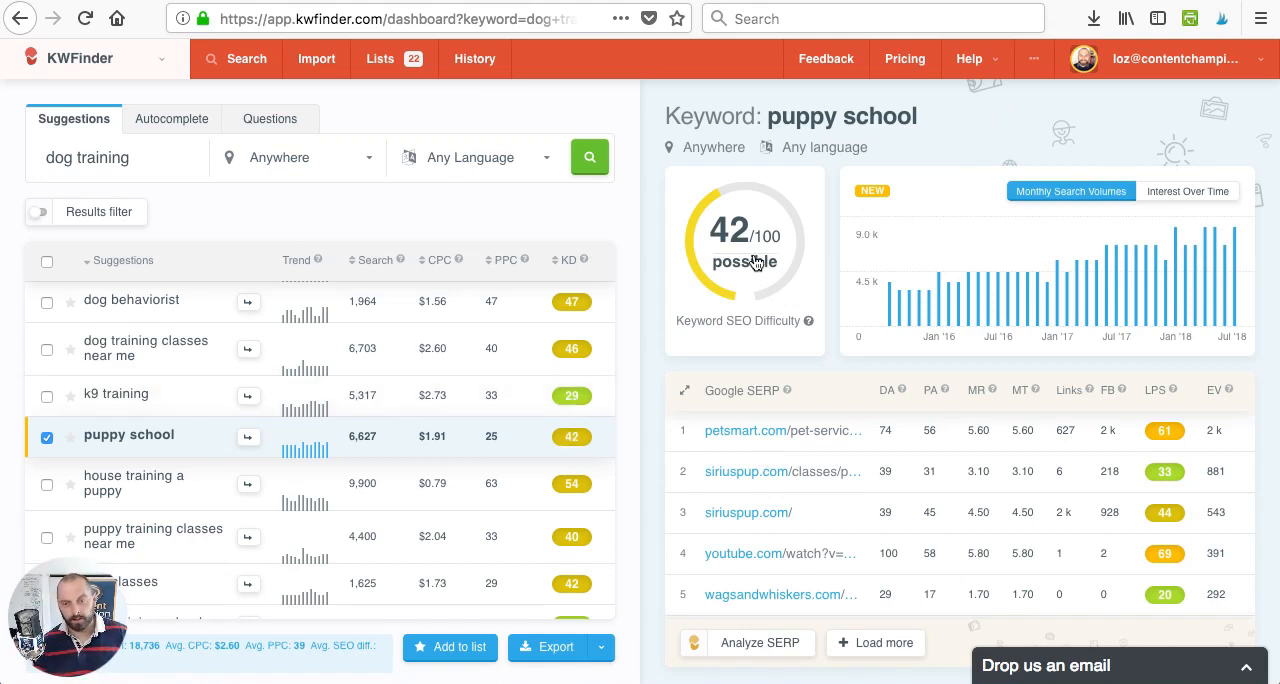
- Deselect "puppy school", review the "k9 training" keyword's difficulty and Google SERP results, and leave "k9 training" unselected
left_click(48, 397)
left_click(47, 440)
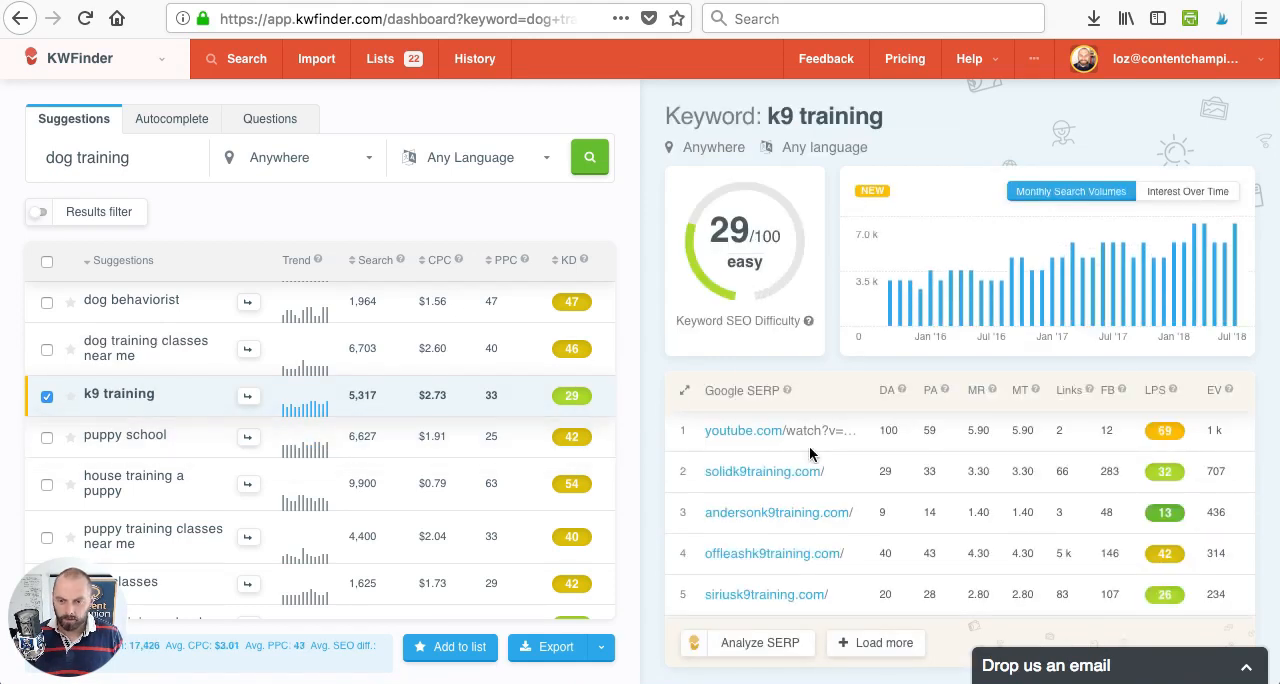
scroll(809, 453, "down", 2)
scroll(809, 453, "down", 3)
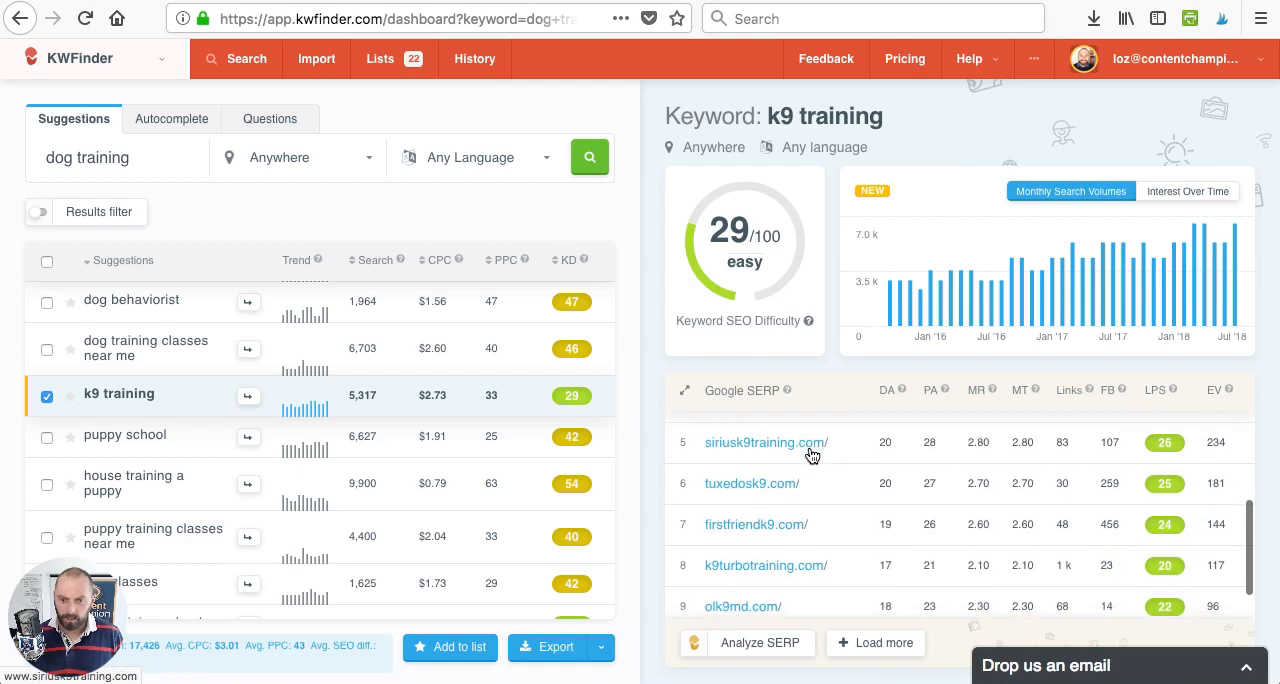
scroll(809, 455, "up", 5)
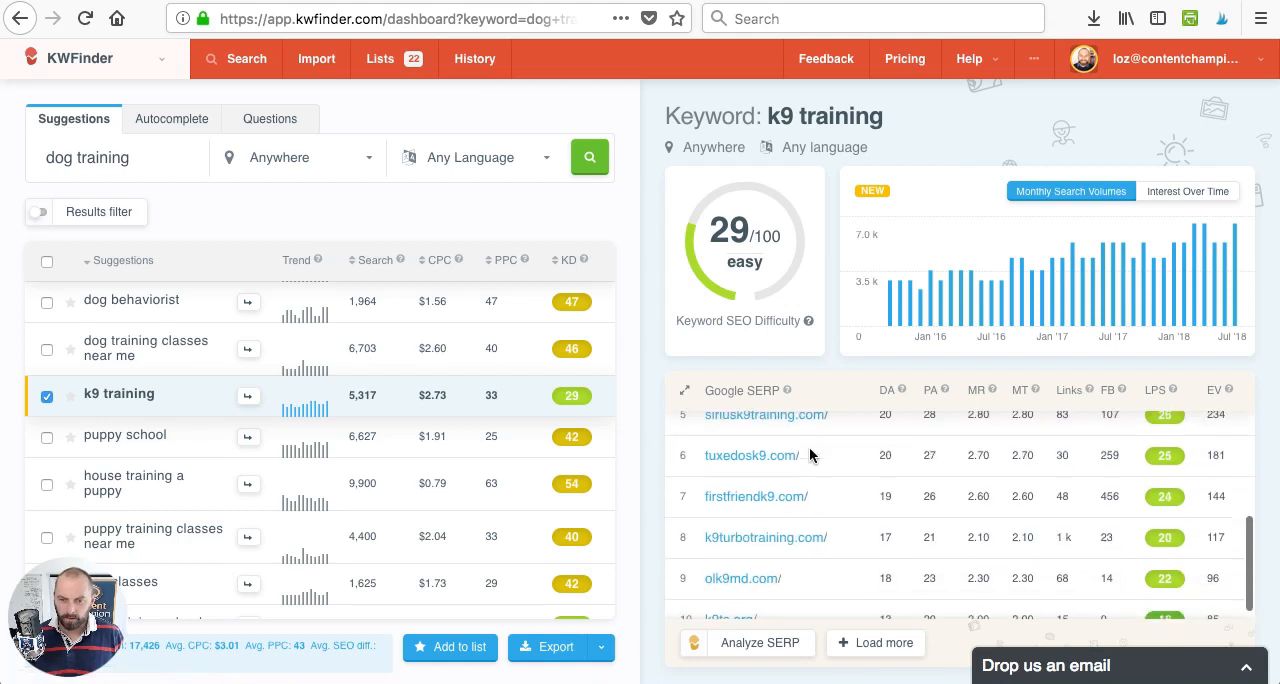
left_click(46, 397)
- Open the "dog training school" suggestion and mark it as selected
scroll(326, 463, "down", 4)
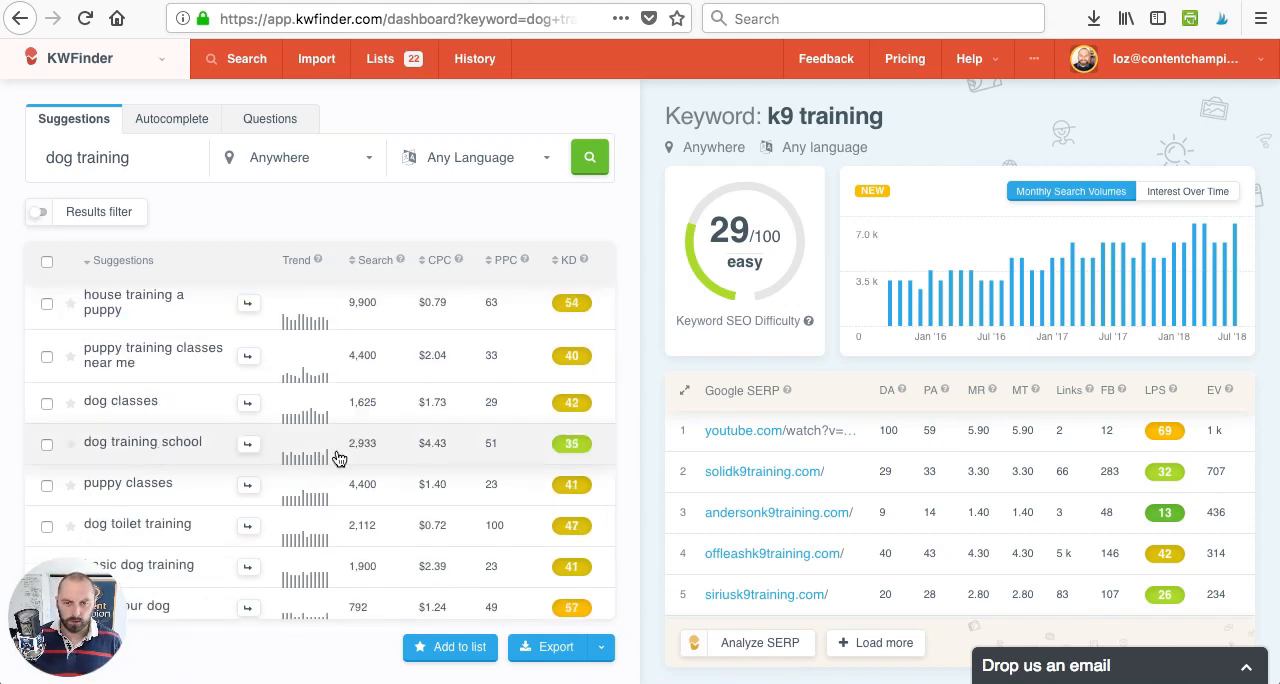
scroll(336, 456, "up", 10)
scroll(338, 458, "down", 10)
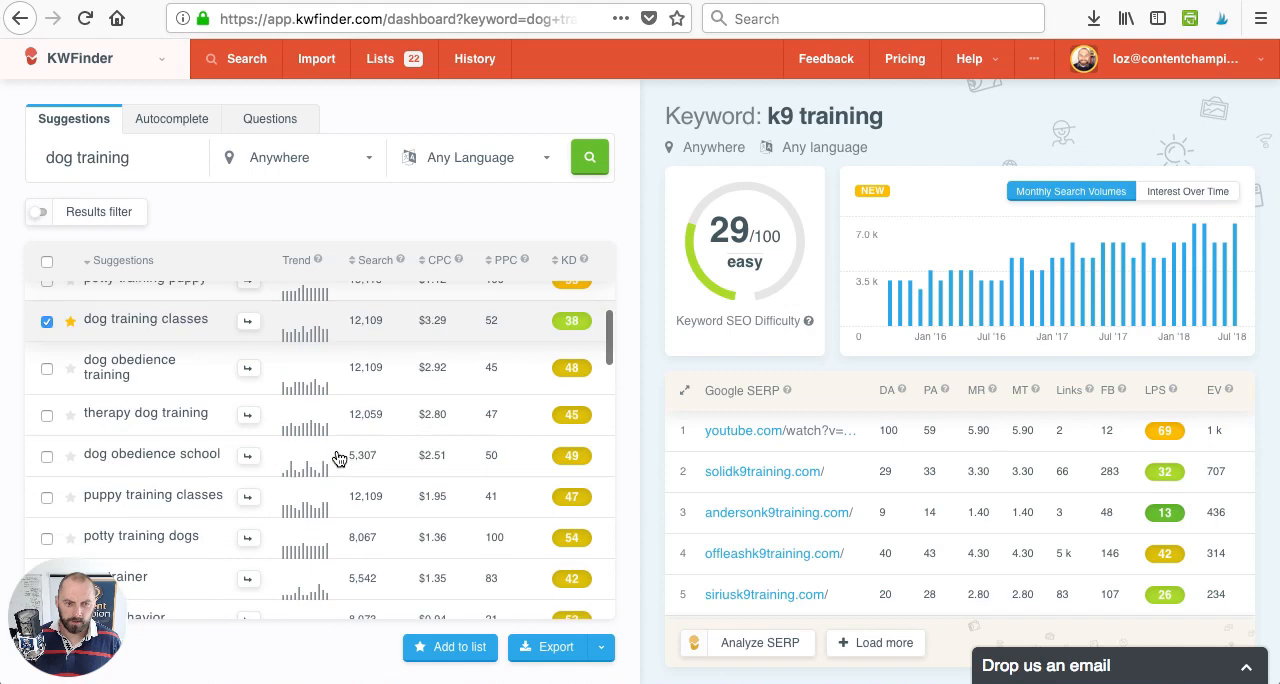
scroll(338, 458, "down", 2)
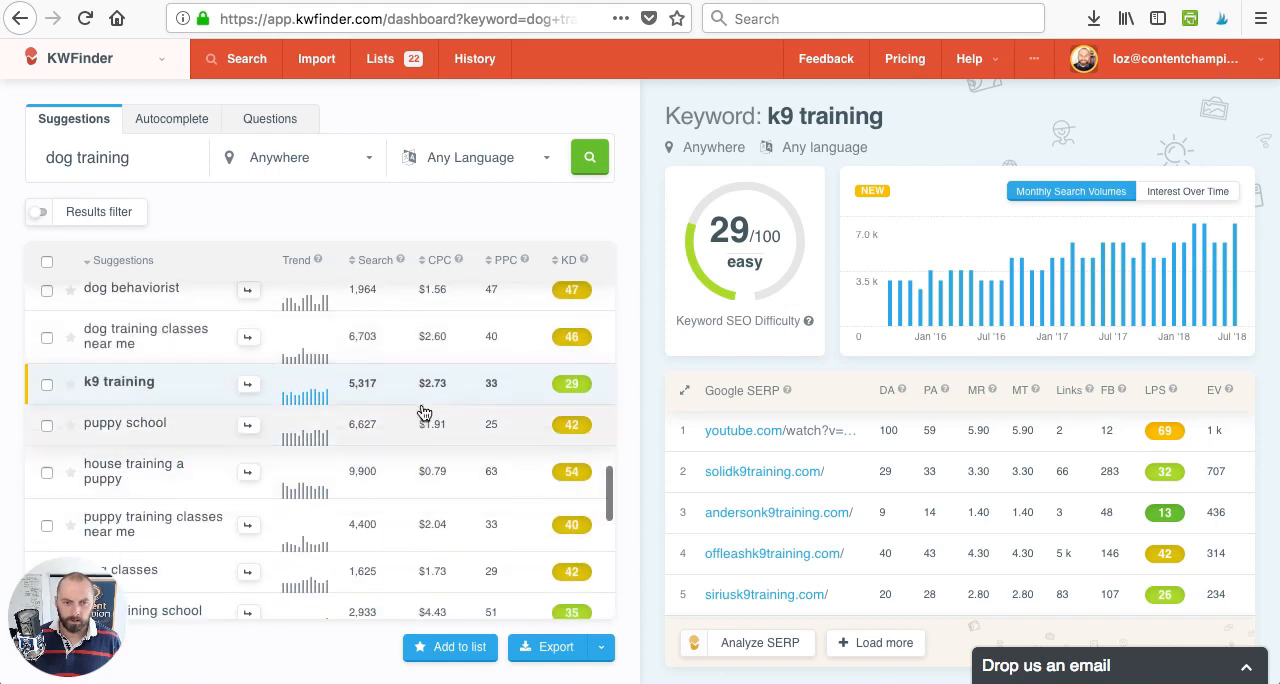
scroll(168, 430, "down", 4)
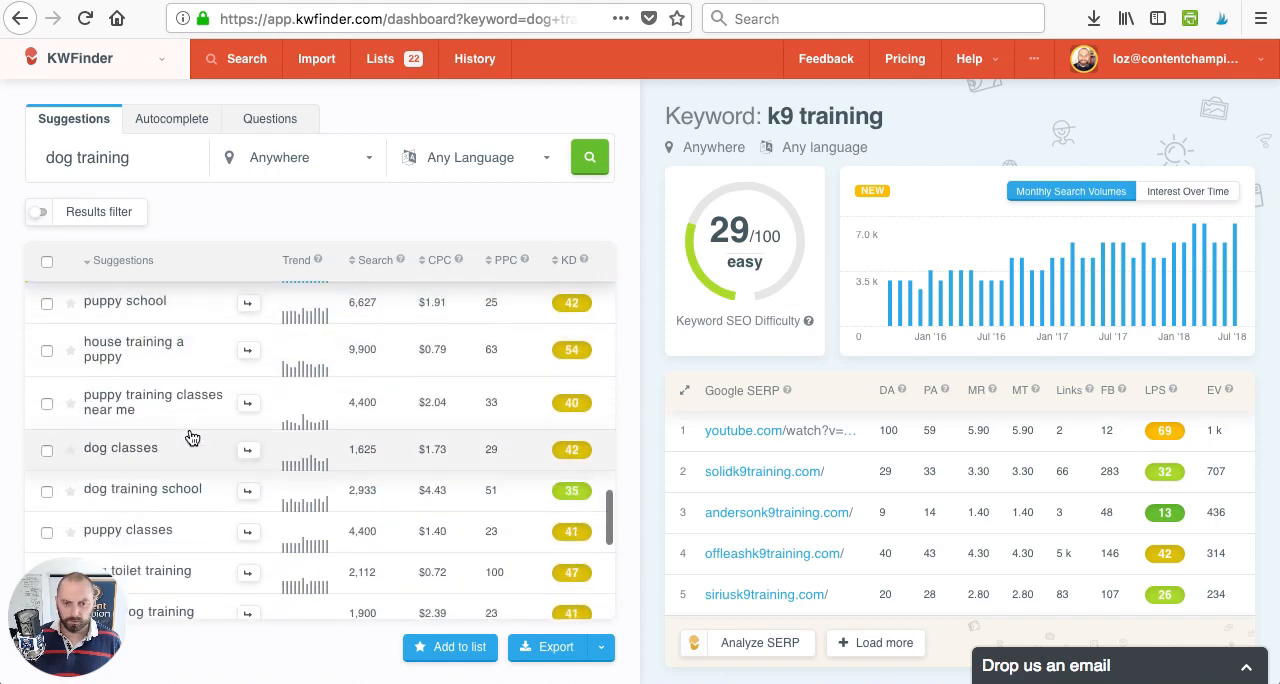
left_click(170, 441)
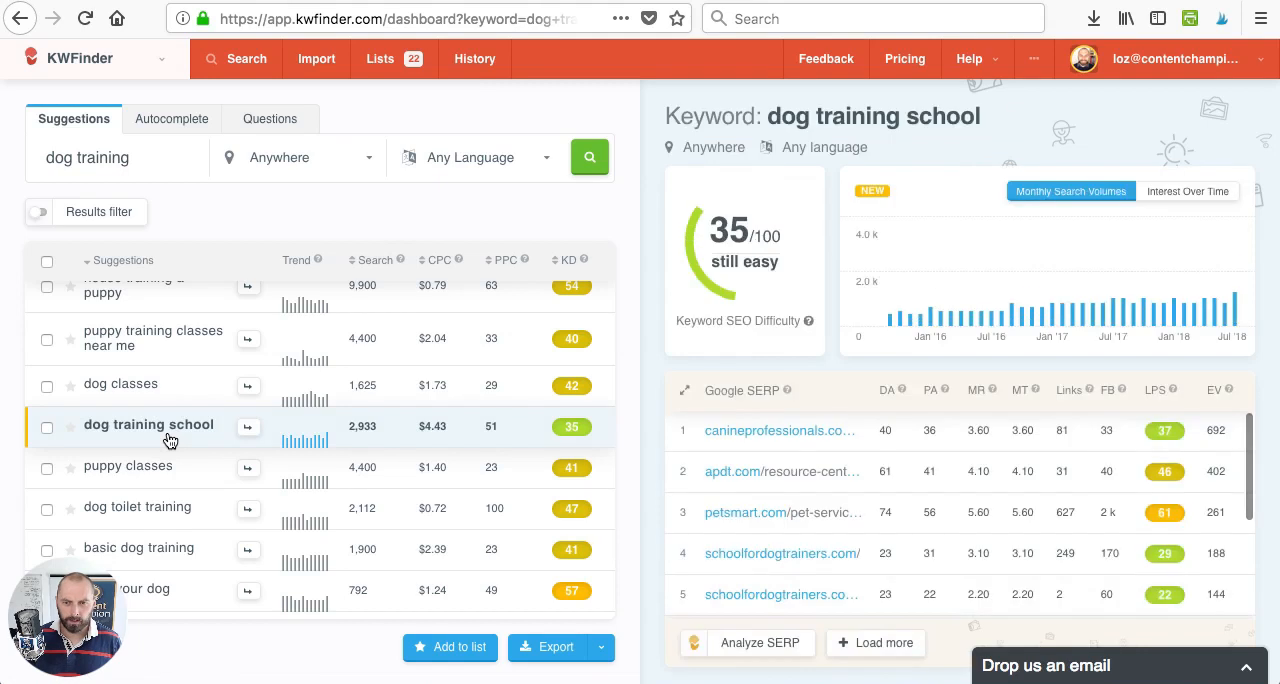
left_click(47, 427)
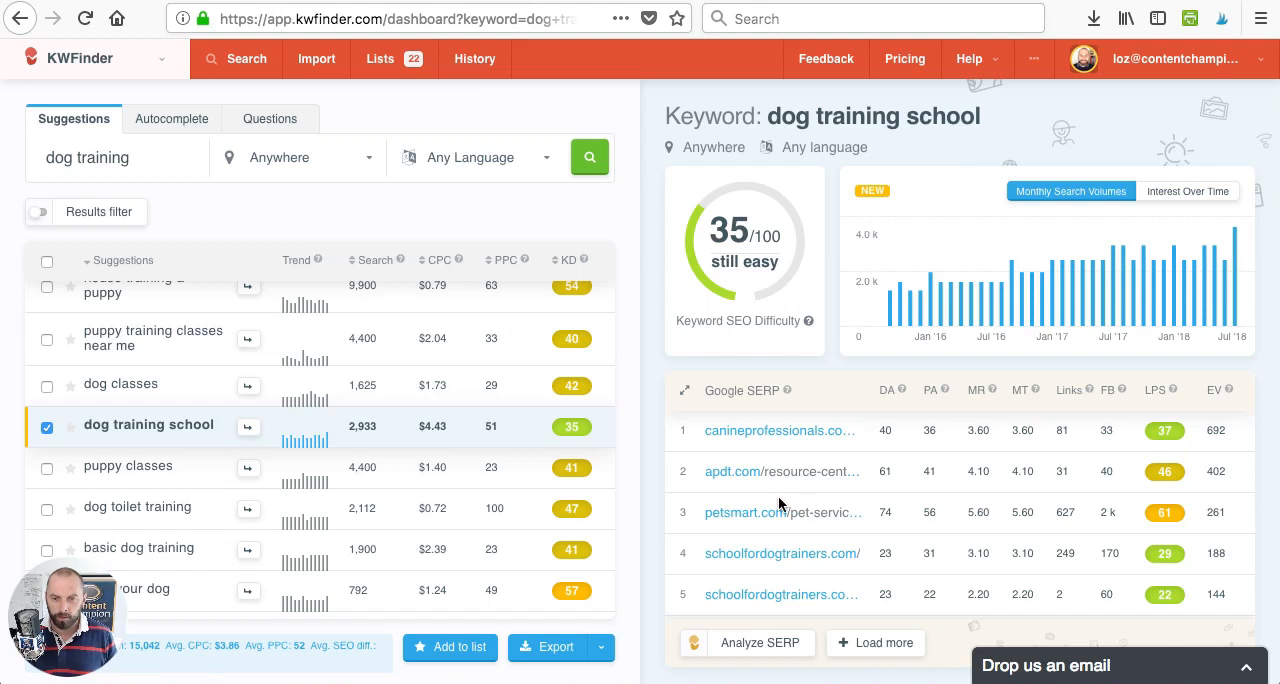
- Review the Google SERP results for "dog training school" and add the selected keyword to the "Dog Training" list
scroll(780, 500, "down", 1)
scroll(778, 509, "down", 1)
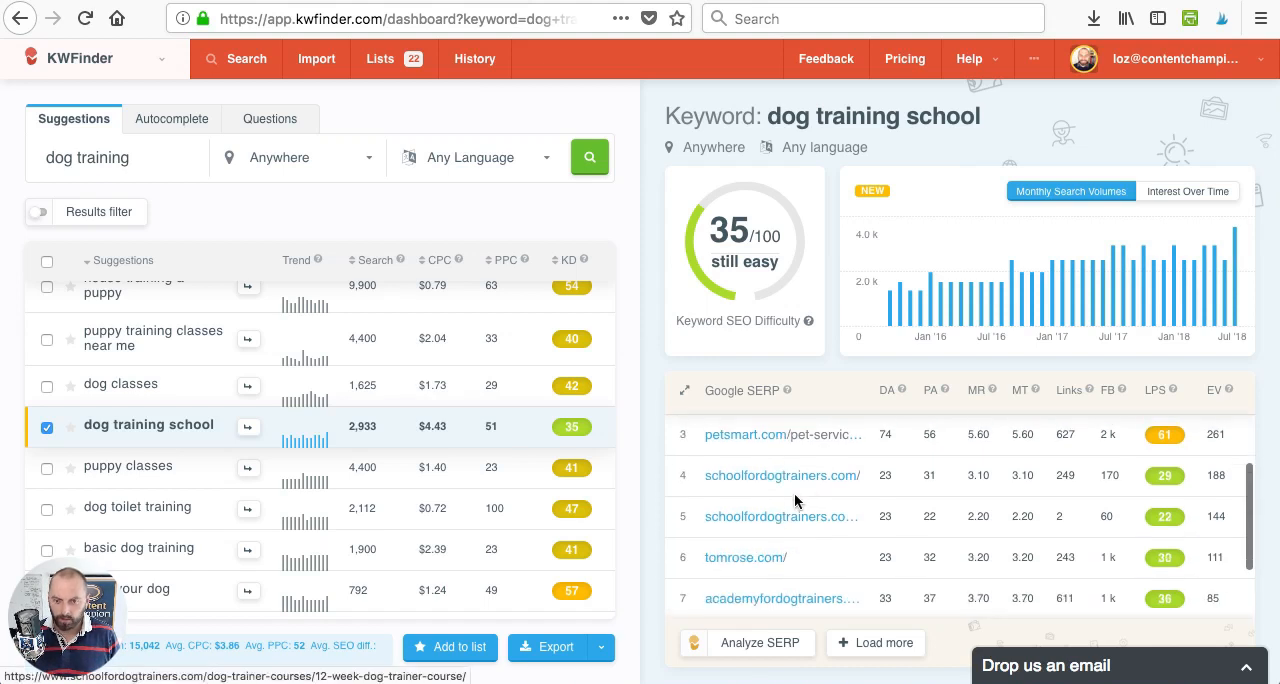
scroll(760, 522, "down", 1)
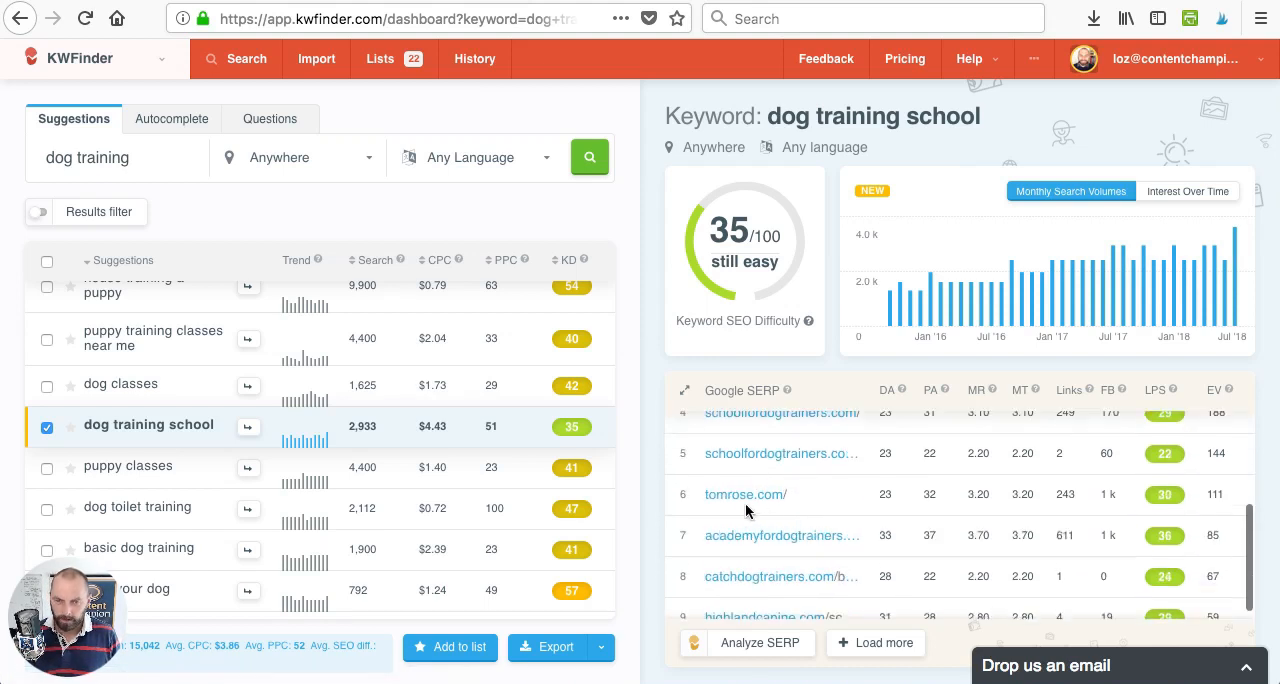
scroll(760, 500, "down", 1)
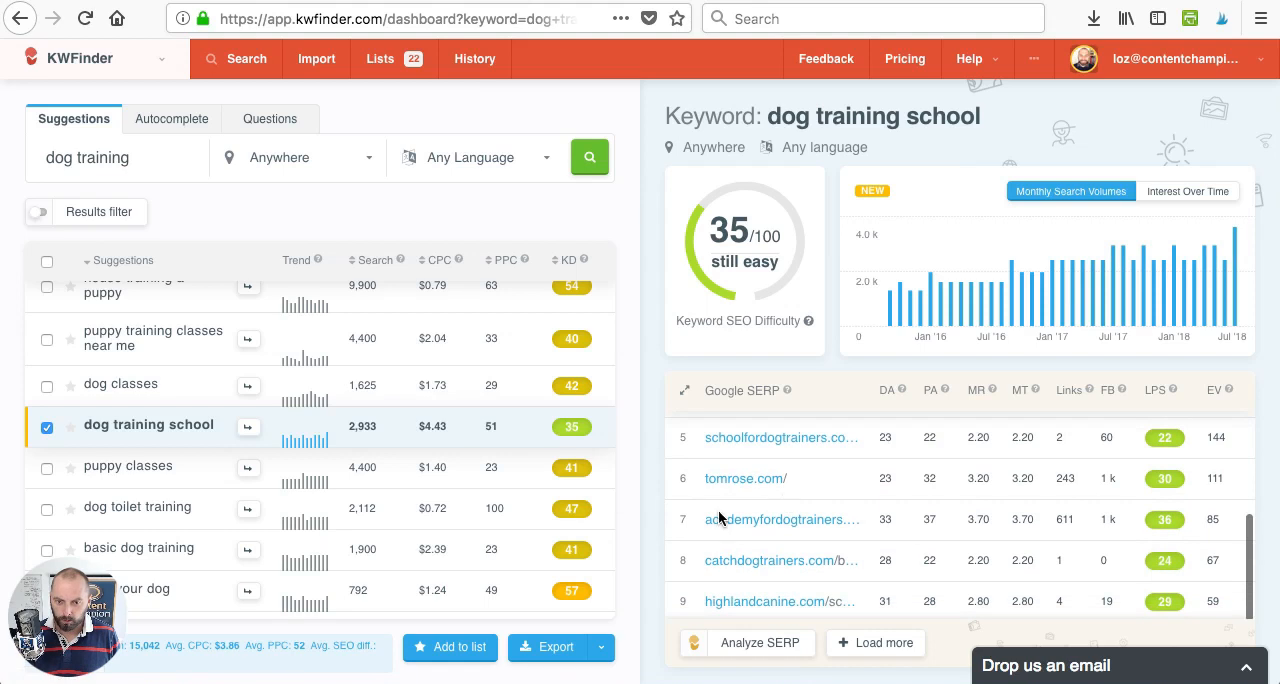
scroll(837, 527, "up", 1)
scroll(837, 527, "down", 1)
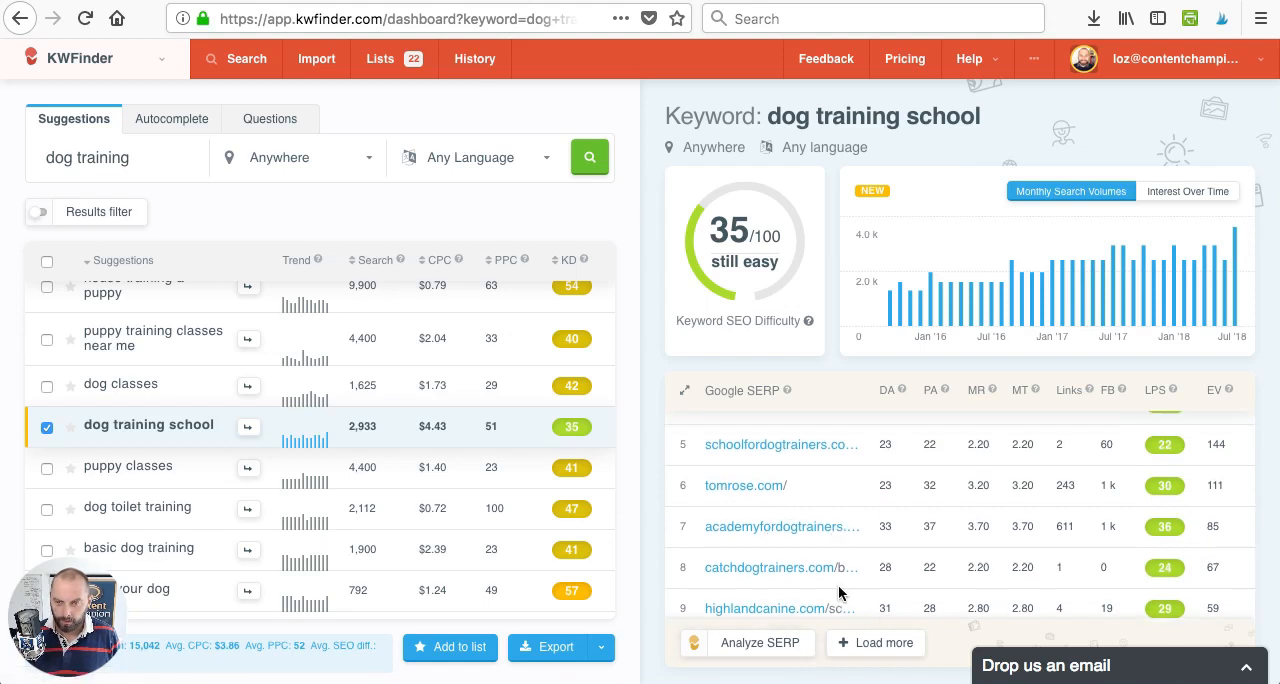
scroll(838, 593, "up", 3)
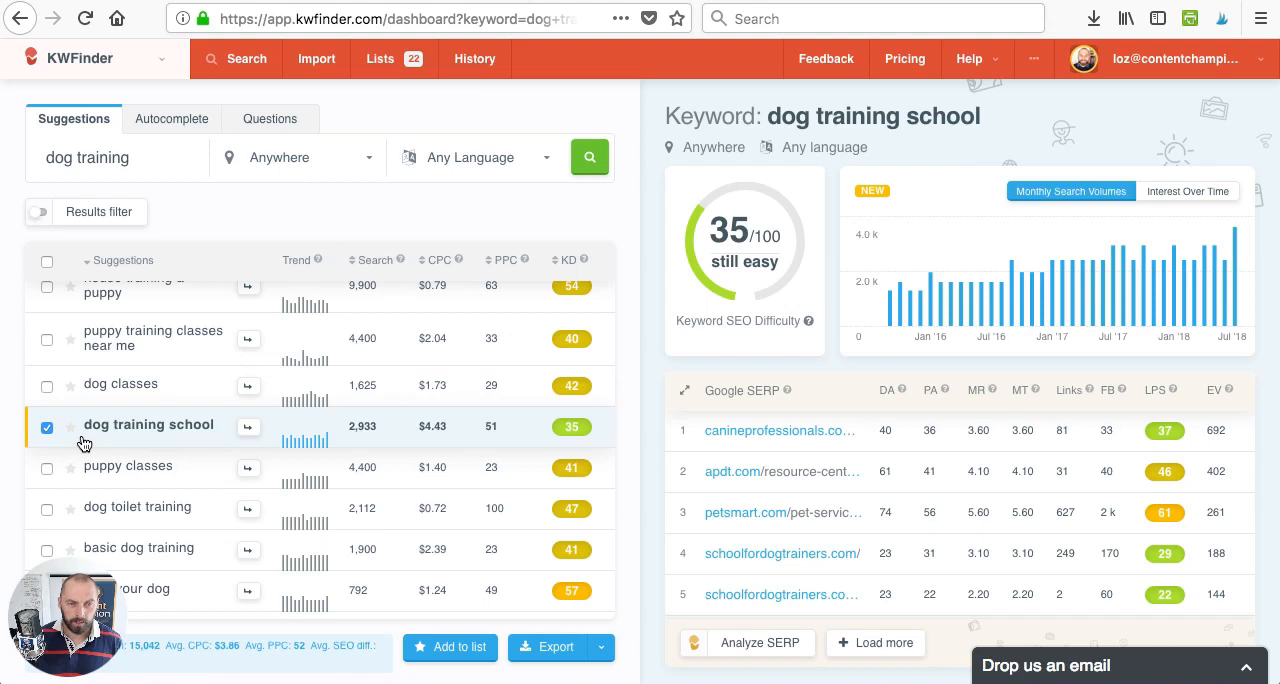
left_click(440, 648)
left_click(708, 370)
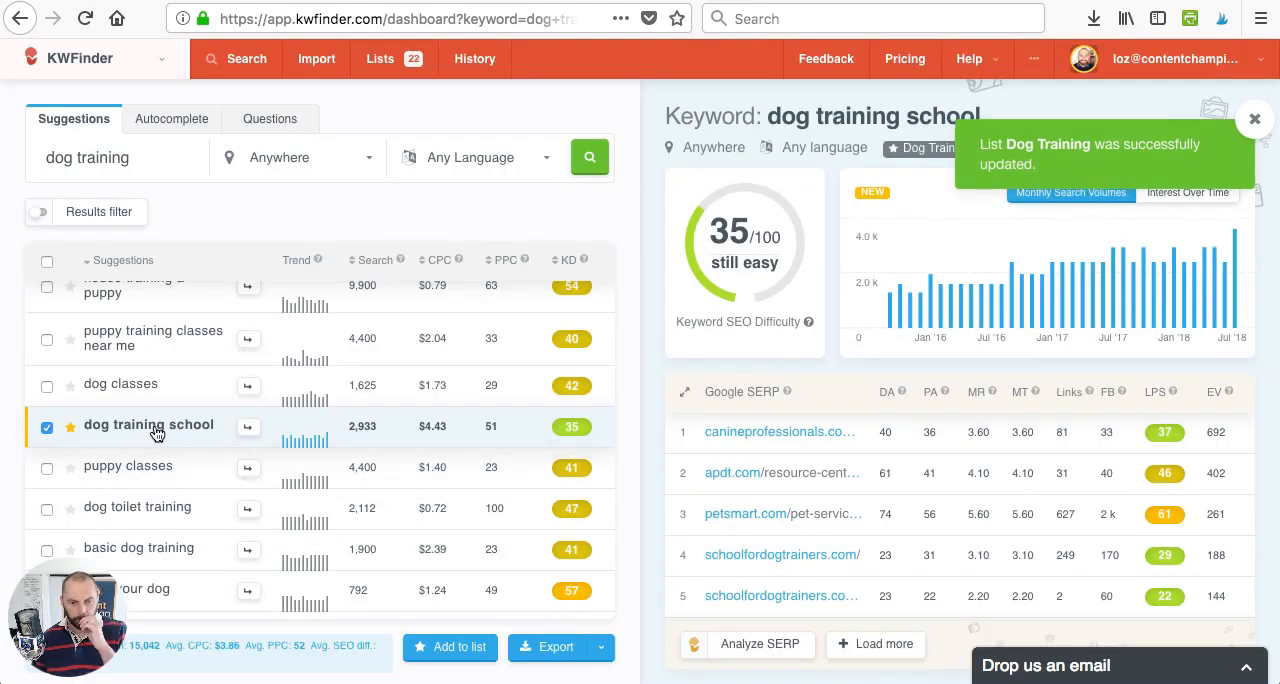
- Look through the suggestions for further low-difficulty keywords and open the details of "dog boot camp"
scroll(155, 433, "up", 5)
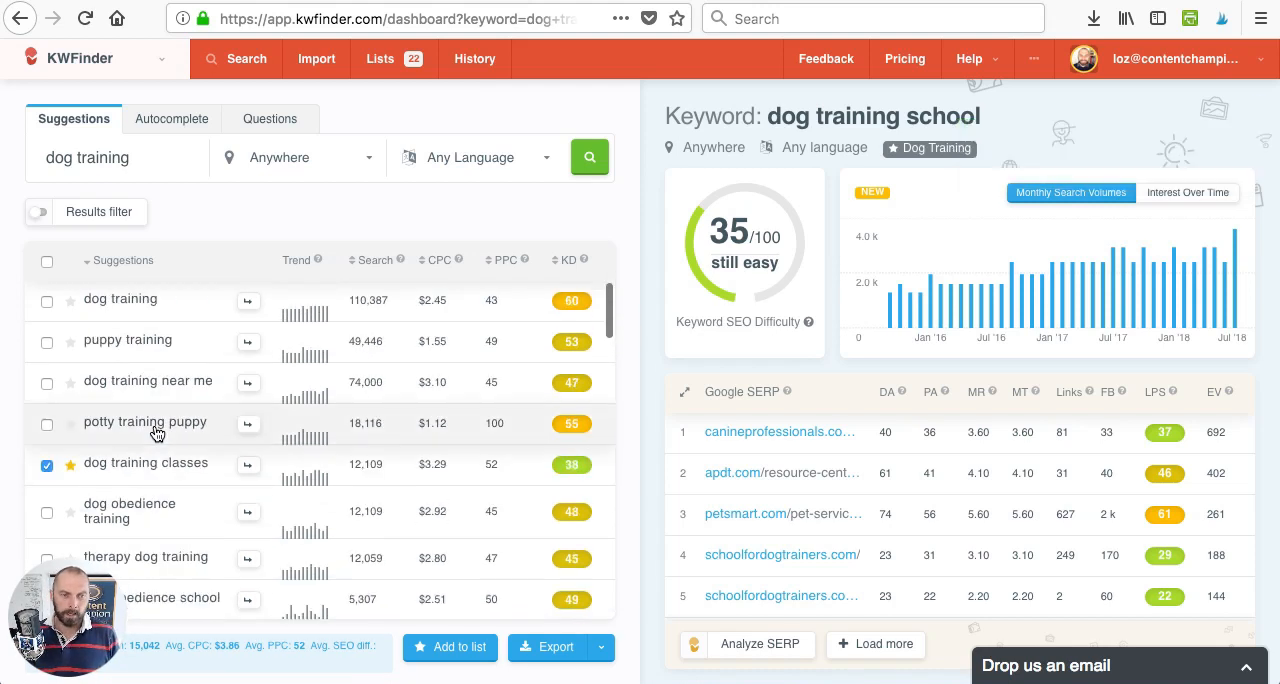
scroll(197, 470, "down", 10)
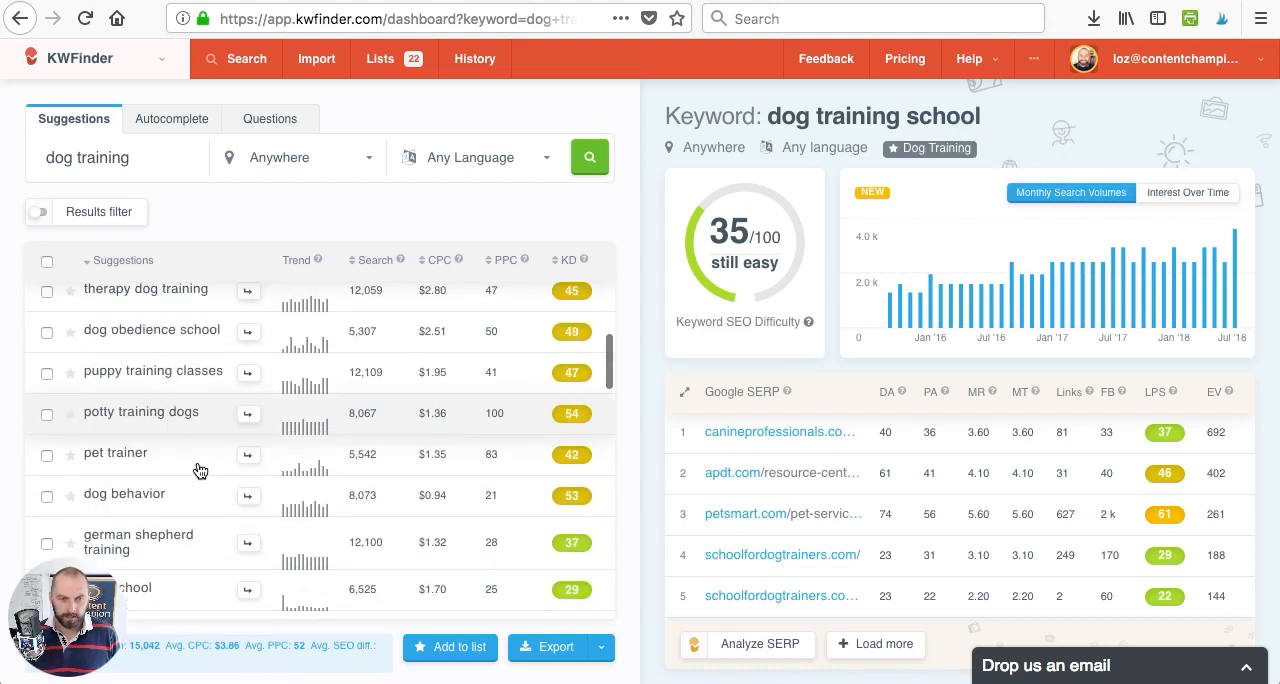
scroll(200, 470, "down", 1)
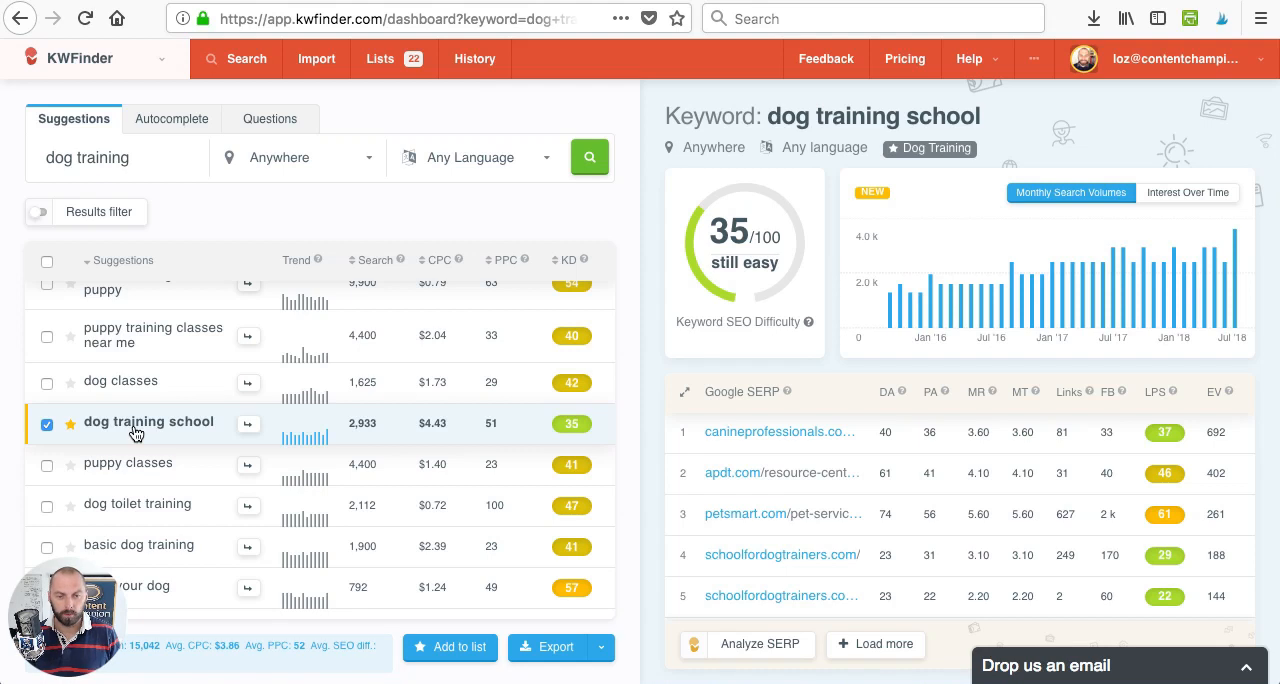
scroll(135, 433, "down", 6)
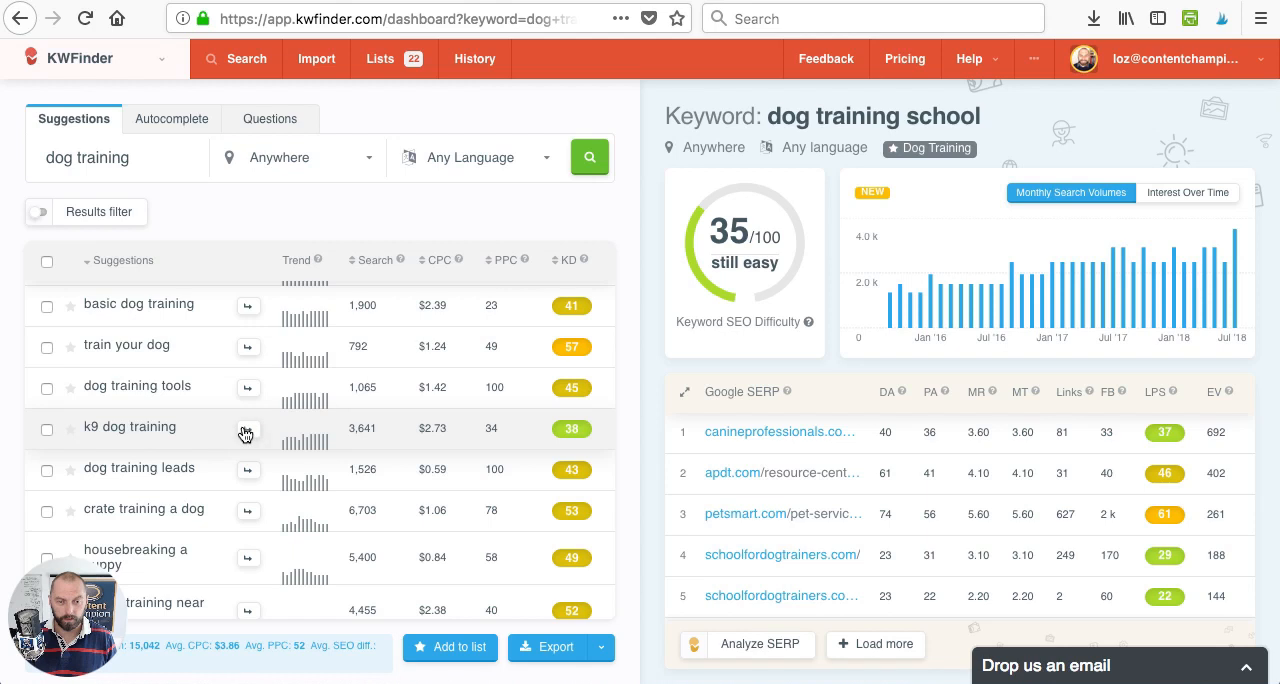
scroll(229, 430, "down", 2)
scroll(229, 433, "down", 3)
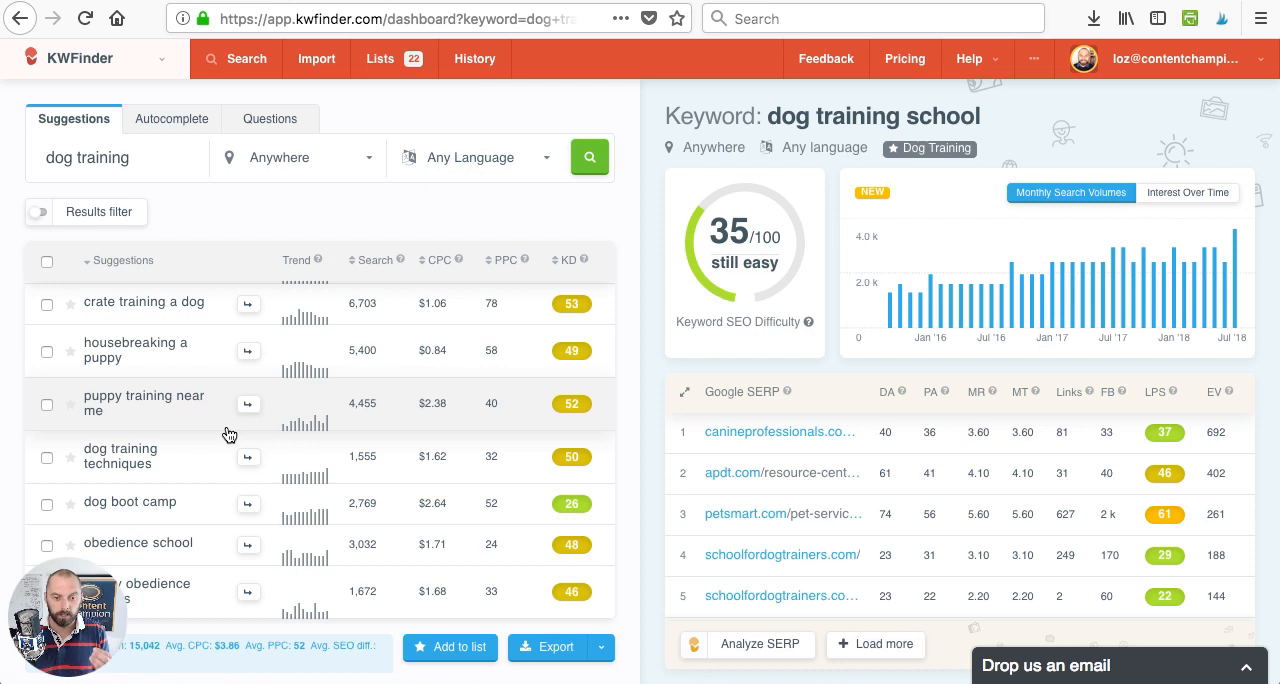
scroll(228, 434, "down", 1)
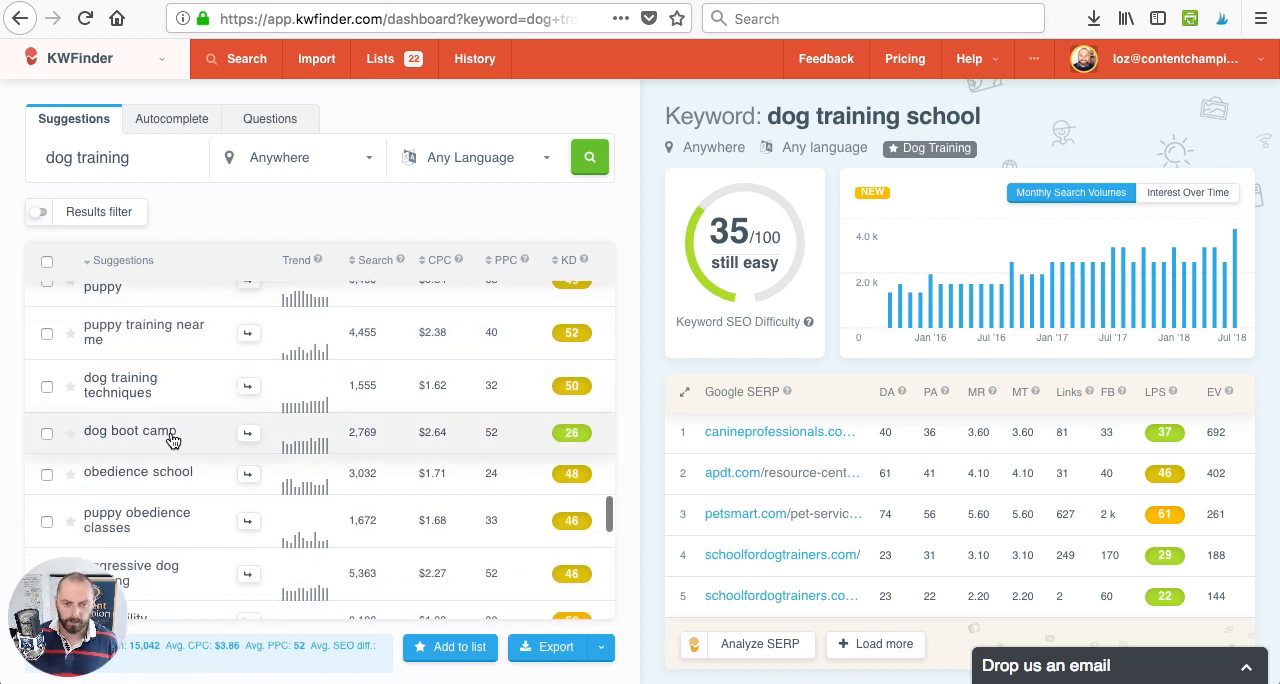
left_click(177, 440)
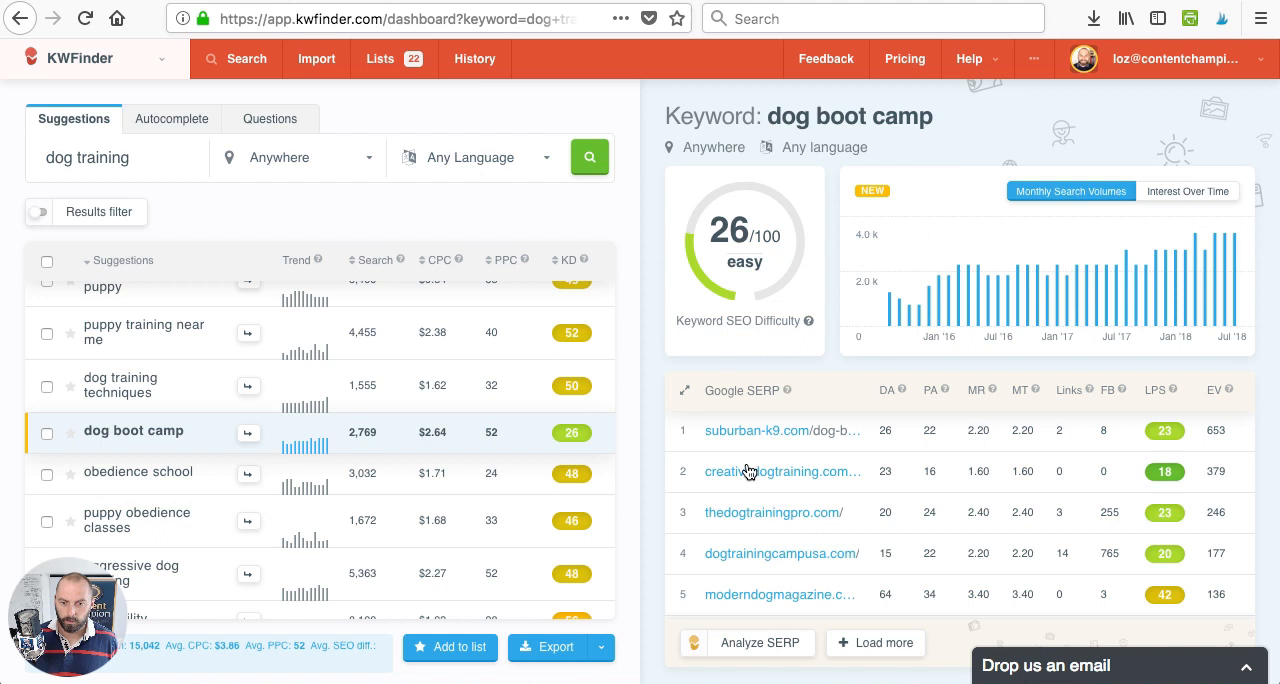
- Review the Google SERP results for "dog boot camp", select the keyword and add it to the "Dog Training" list
scroll(742, 485, "down", 1)
scroll(738, 497, "down", 3)
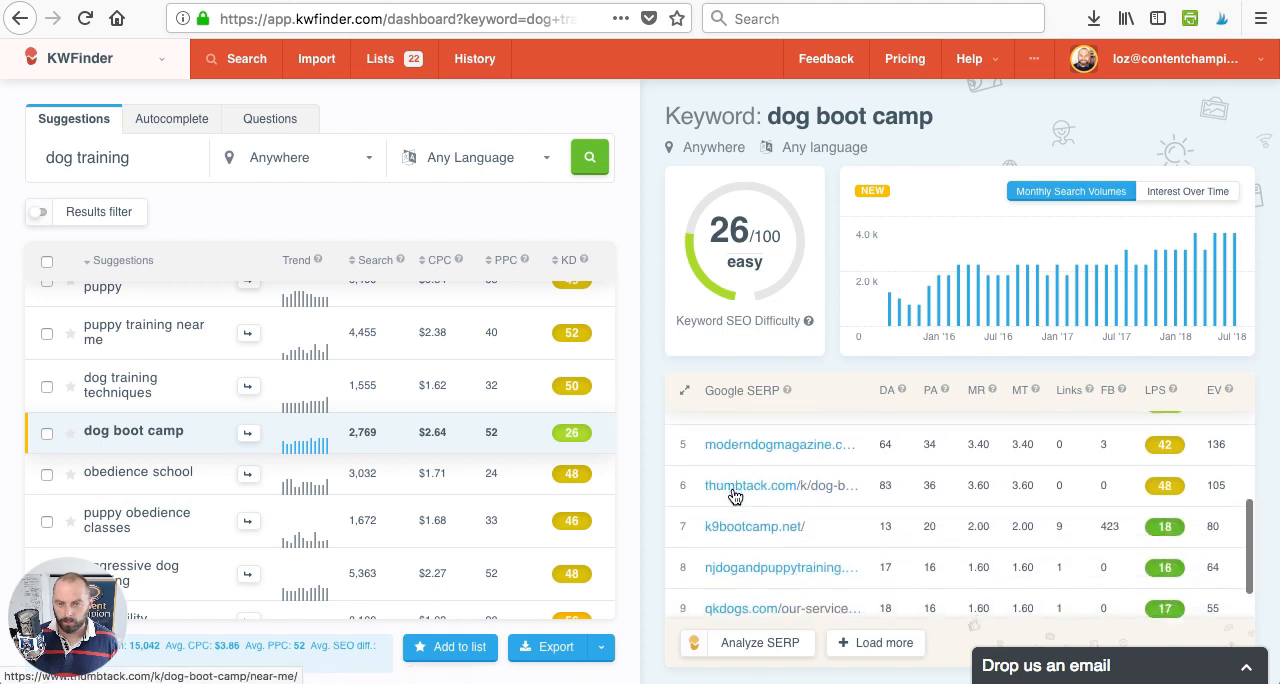
scroll(735, 497, "up", 2)
scroll(735, 497, "down", 2)
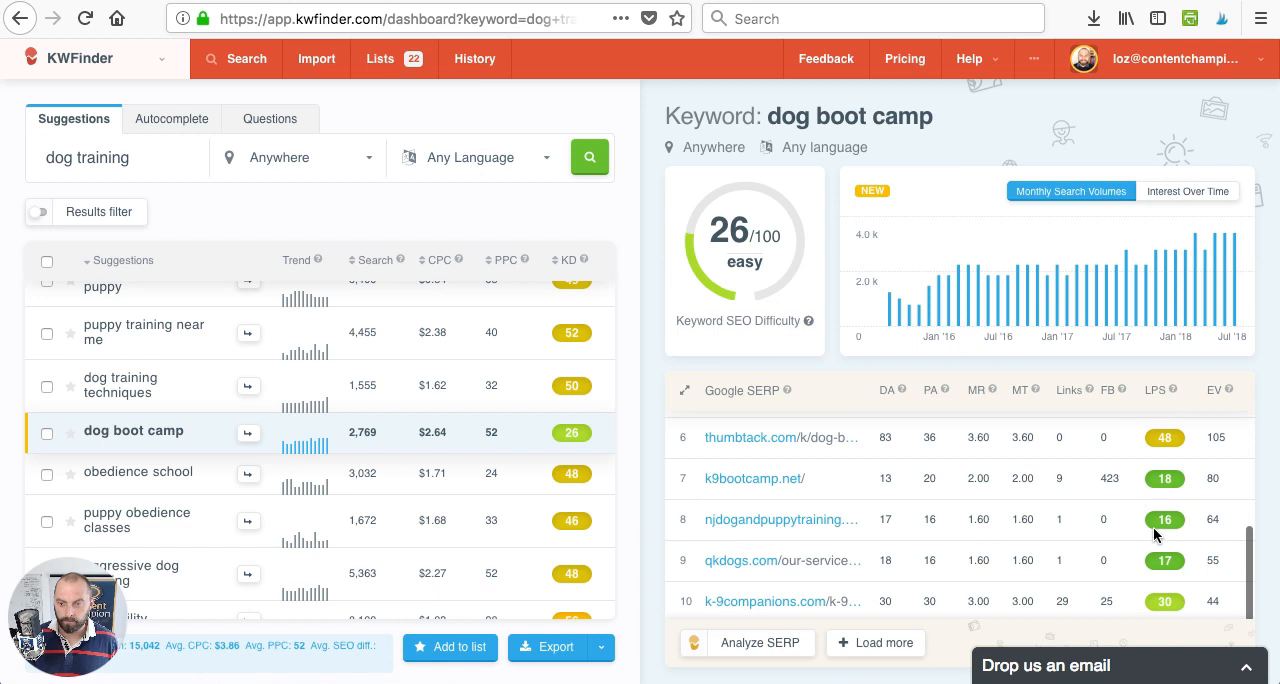
scroll(987, 540, "up", 5)
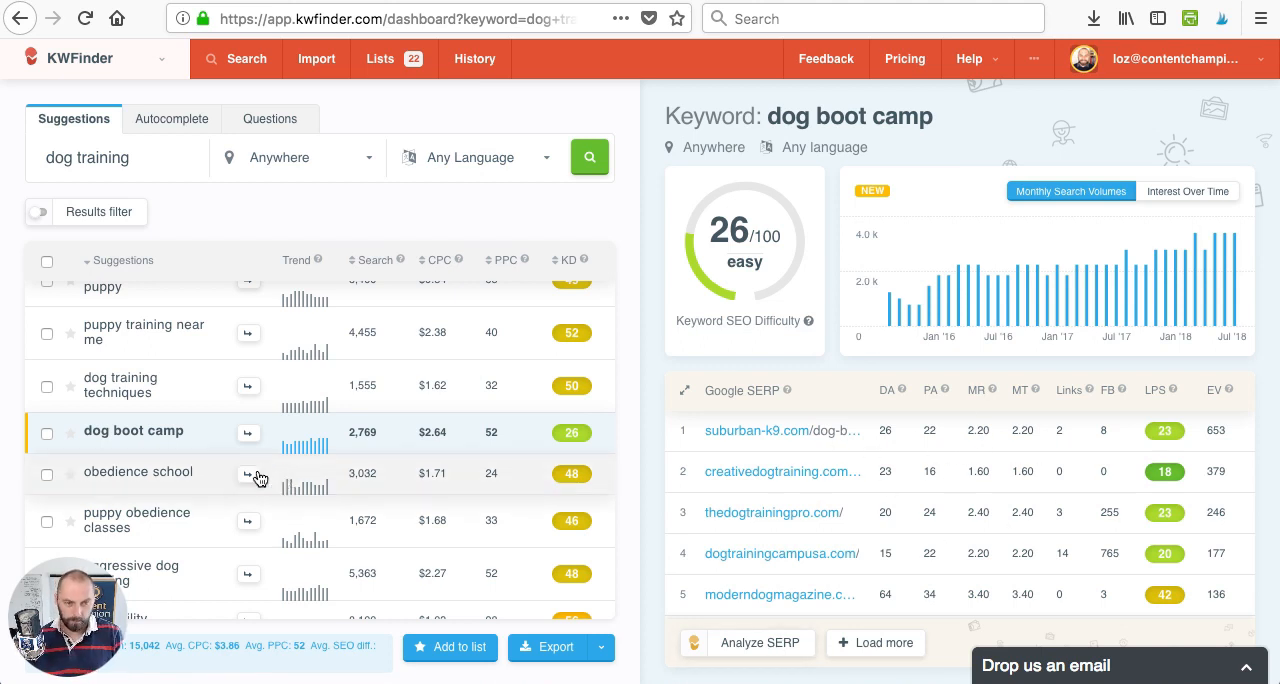
left_click(46, 433)
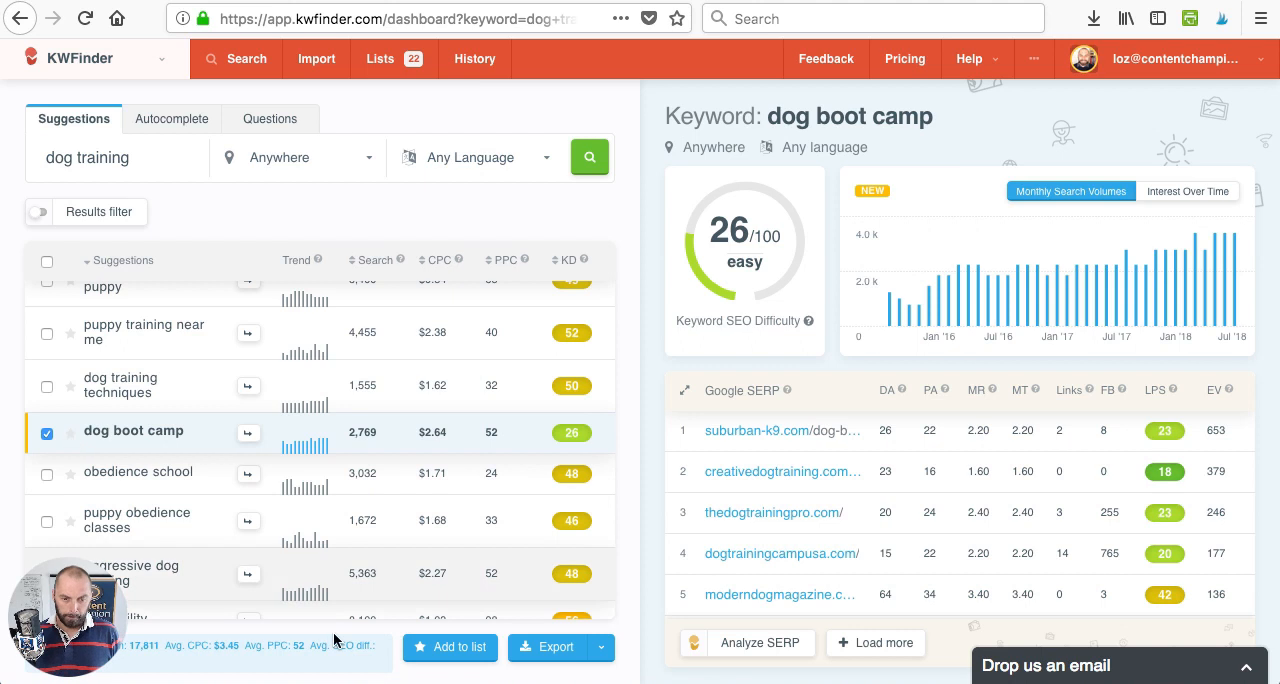
left_click(468, 648)
left_click(716, 360)
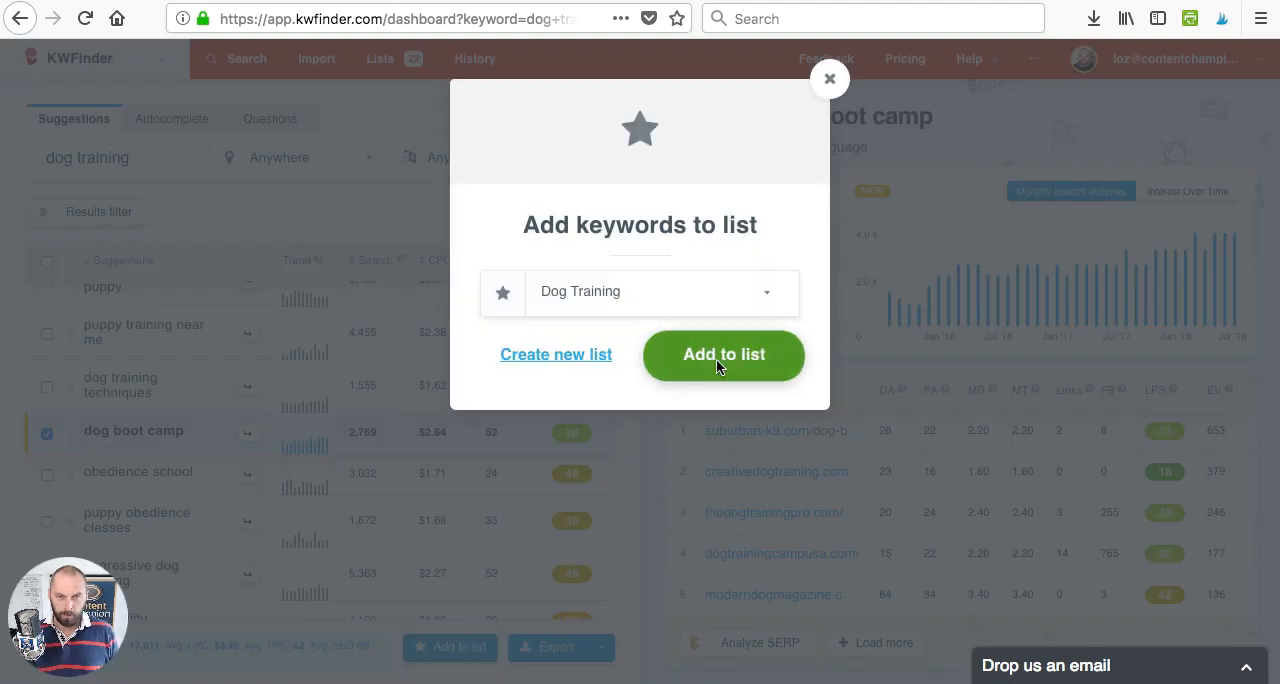
- Open the "dog obedience" suggestion, select it and add it to the "Dog Training" list
scroll(228, 516, "down", 2)
scroll(231, 519, "down", 1)
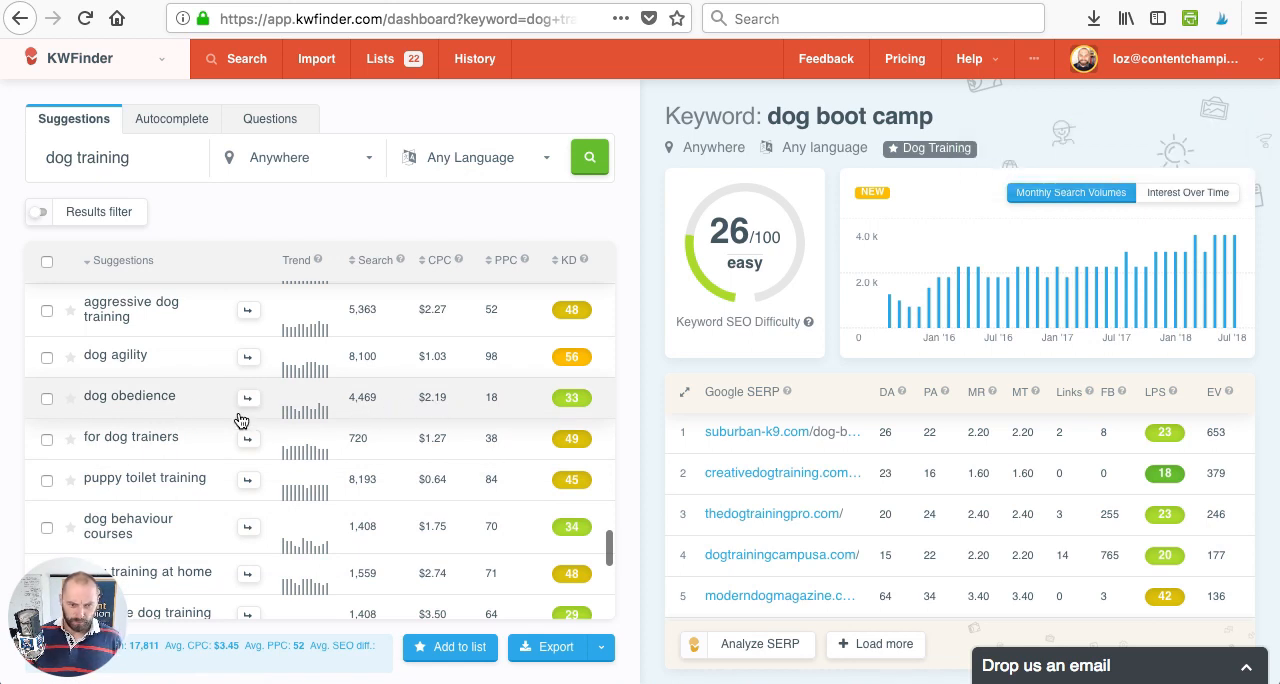
left_click(130, 402)
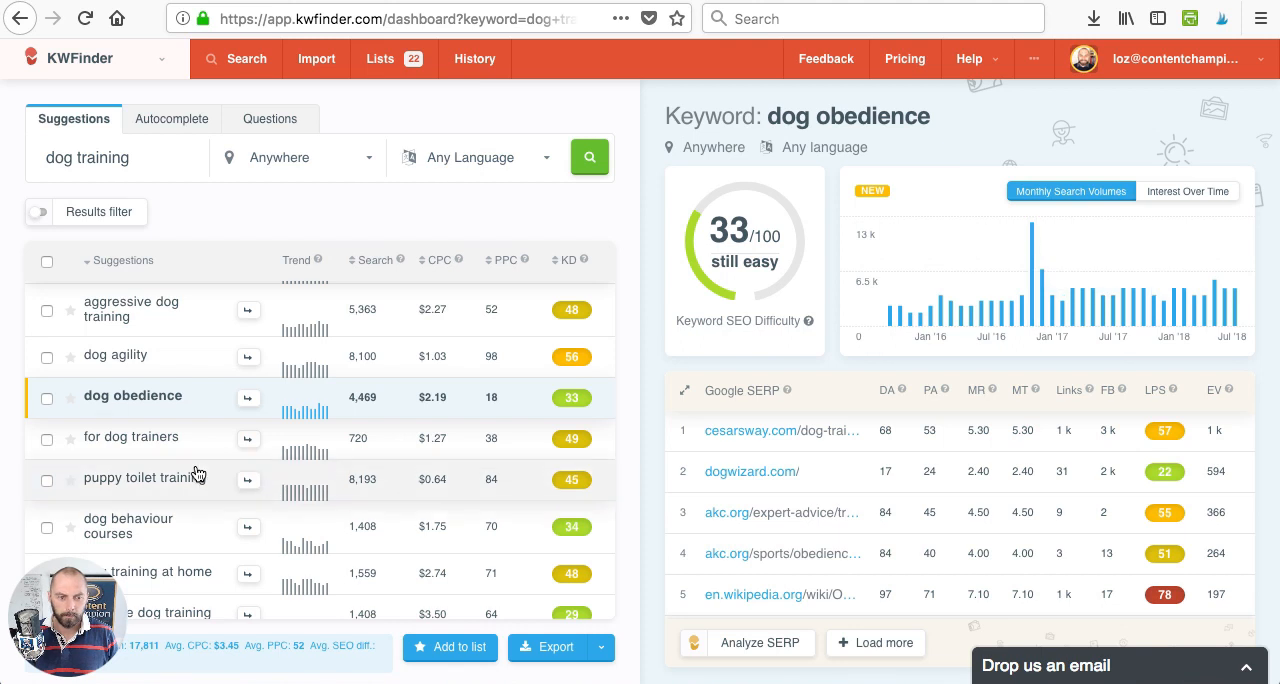
left_click(46, 400)
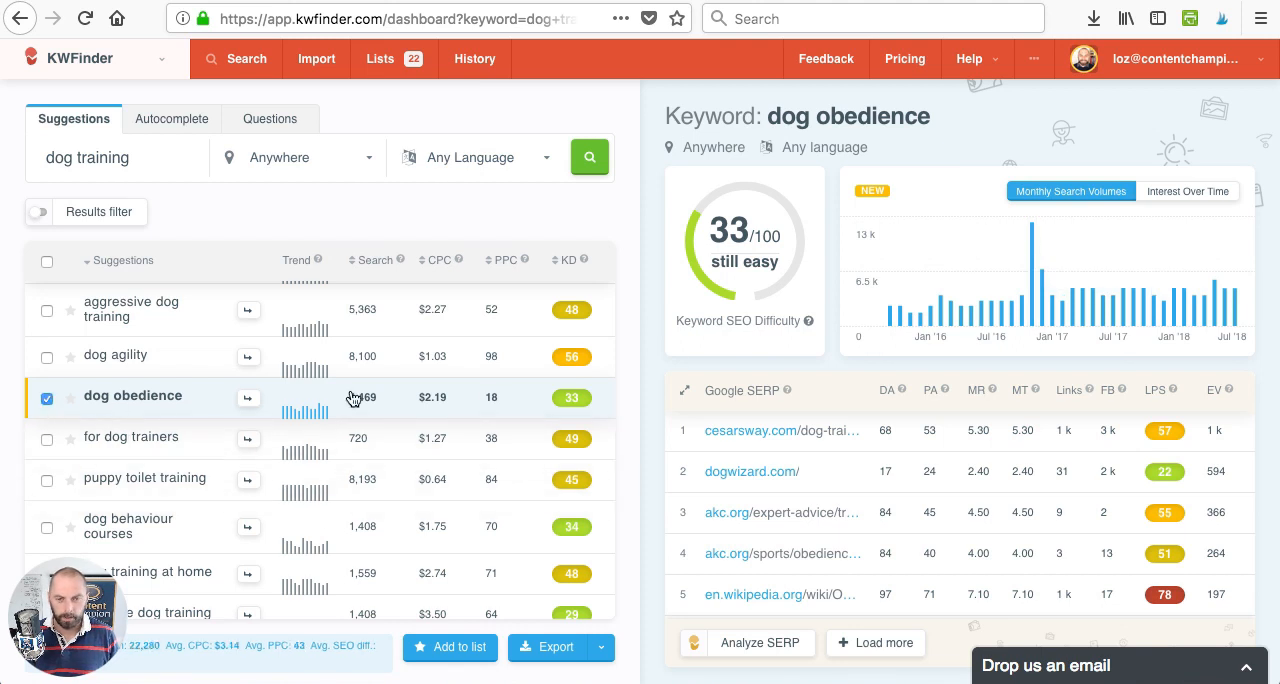
left_click(468, 648)
left_click(714, 376)
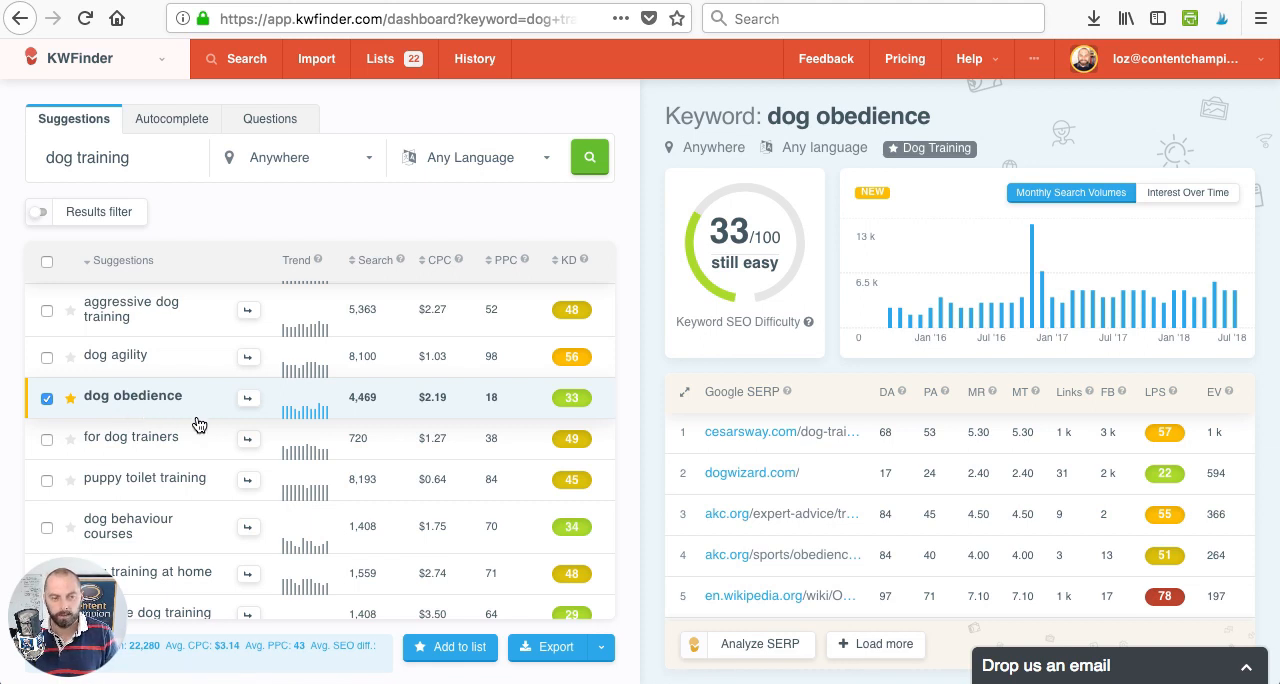
- Look through the suggestions for another low-difficulty keyword, select "dog behaviour courses" and open its details
scroll(198, 423, "down", 10)
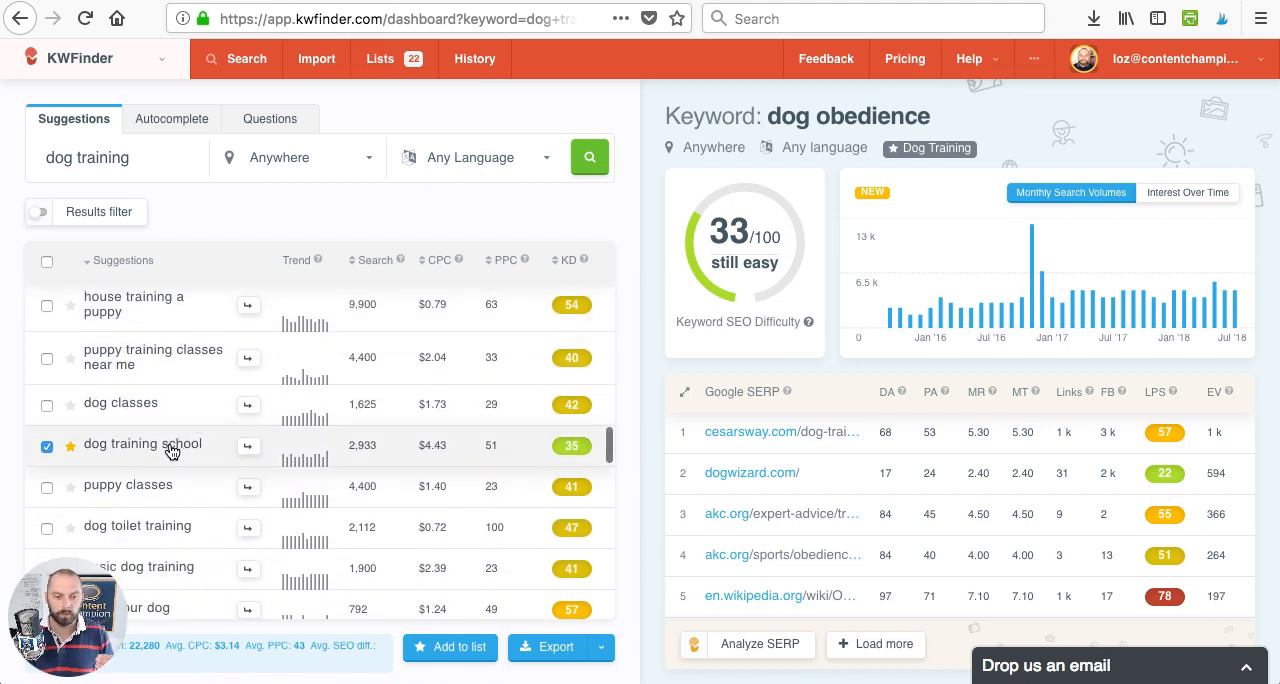
scroll(172, 452, "up", 8)
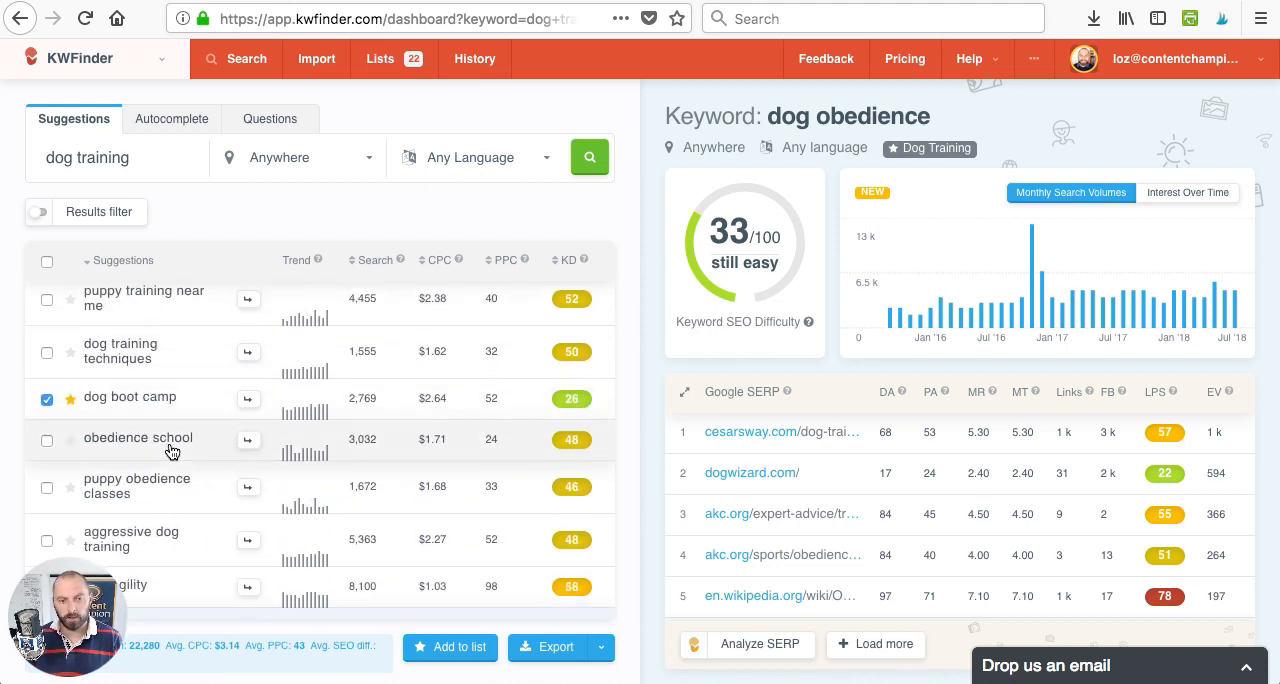
scroll(172, 452, "down", 2)
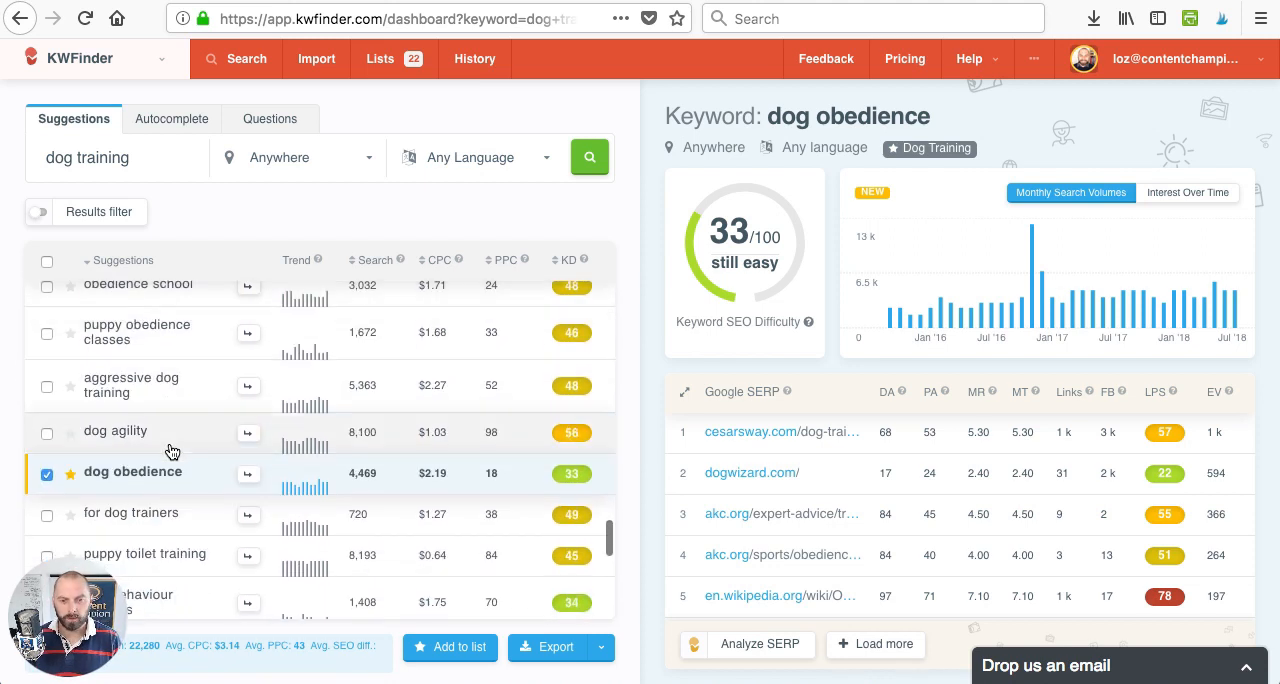
scroll(172, 460, "down", 3)
scroll(172, 465, "down", 1)
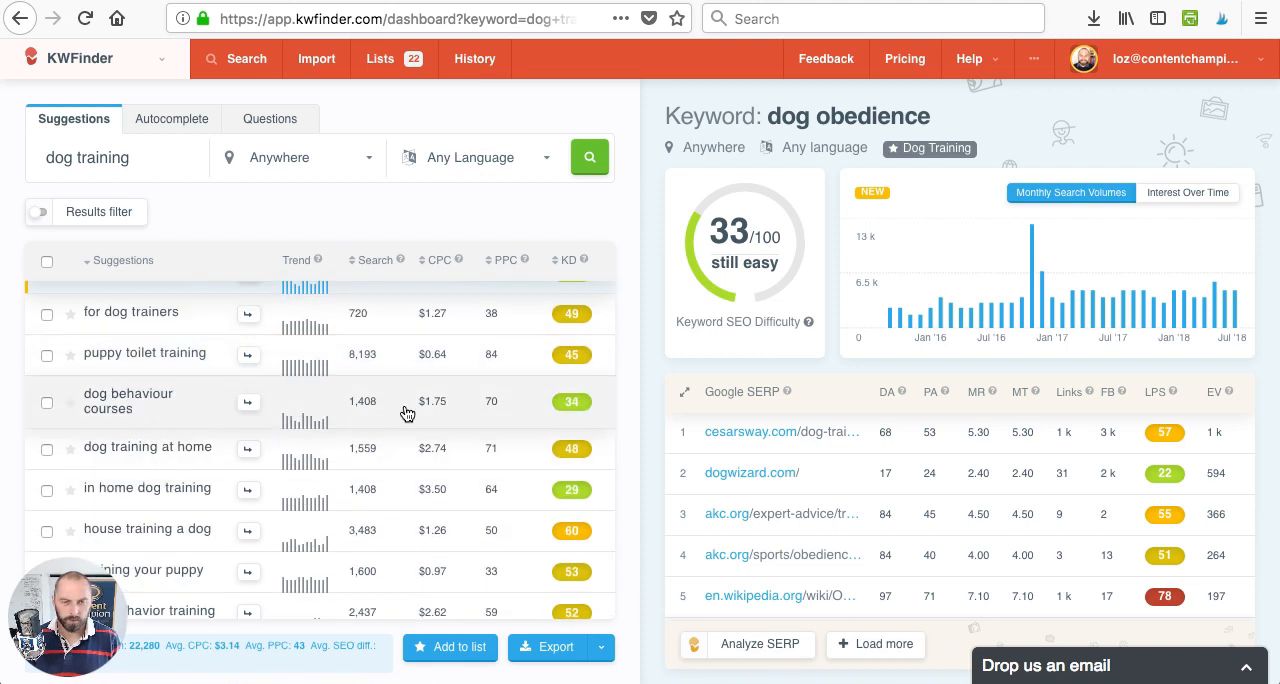
left_click(47, 403)
left_click(113, 407)
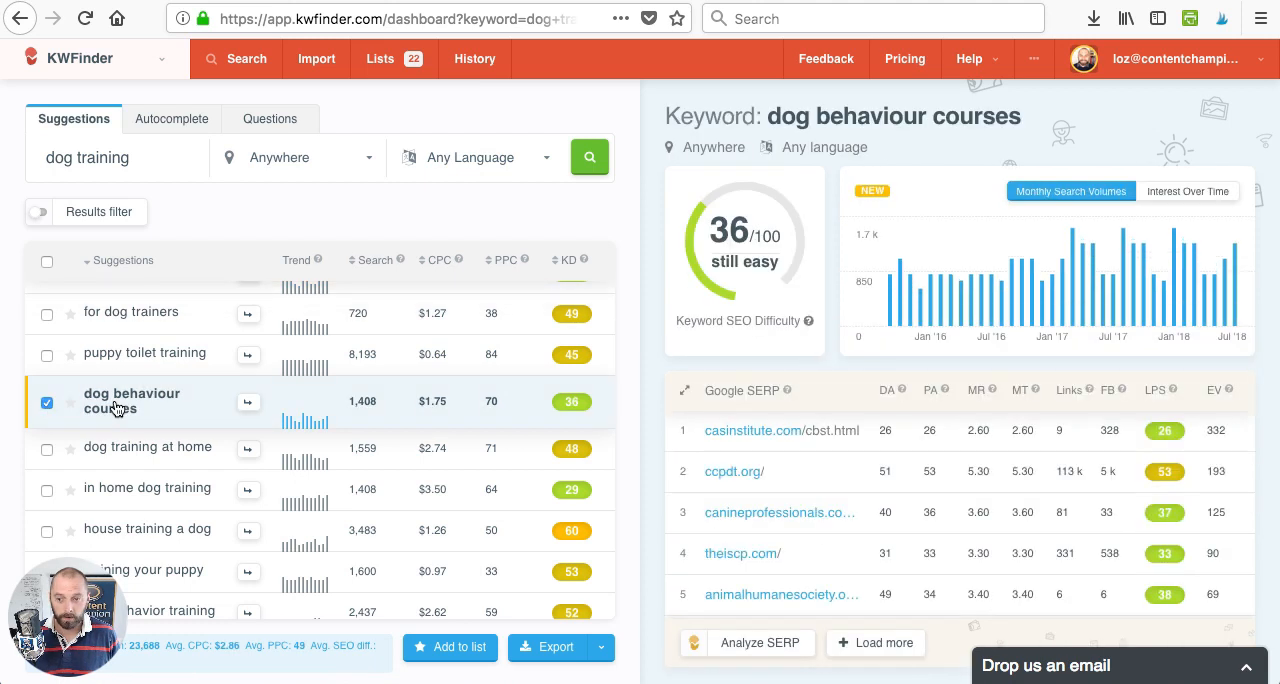
- Review the Google SERP results and cost figures for "dog behaviour courses" and add the selected keyword to the "Dog Training" list
scroll(765, 555, "down", 1)
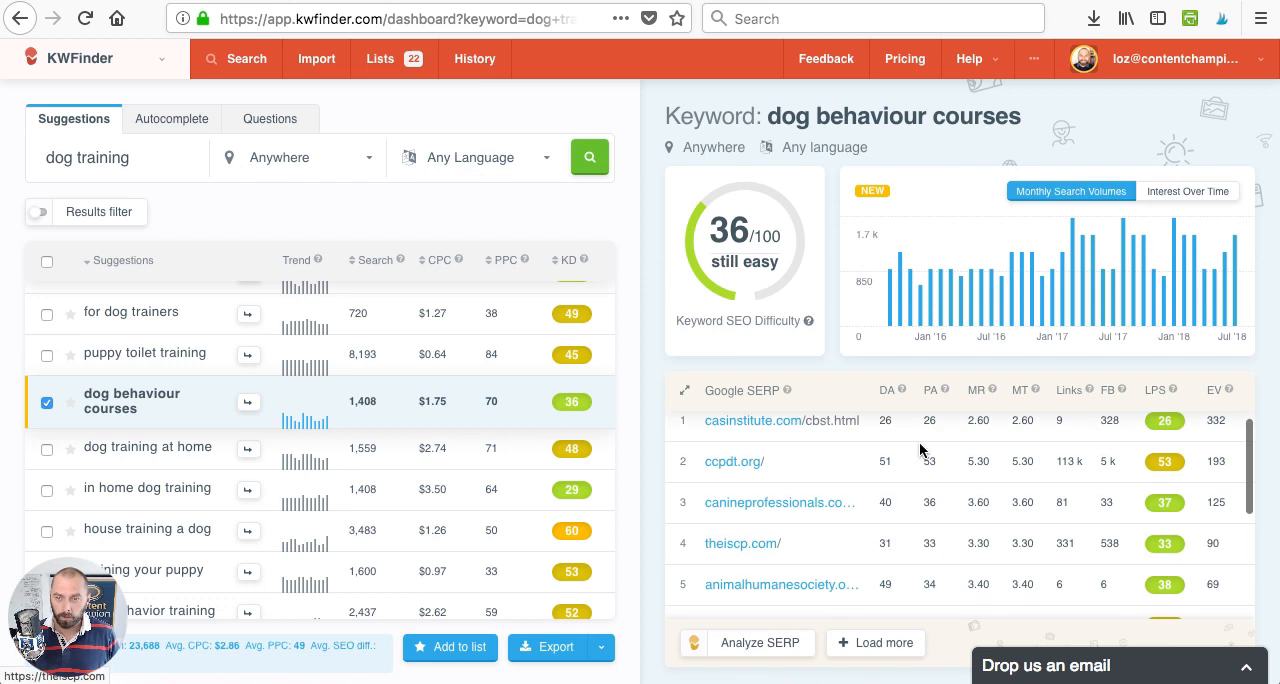
scroll(900, 470, "down", 5)
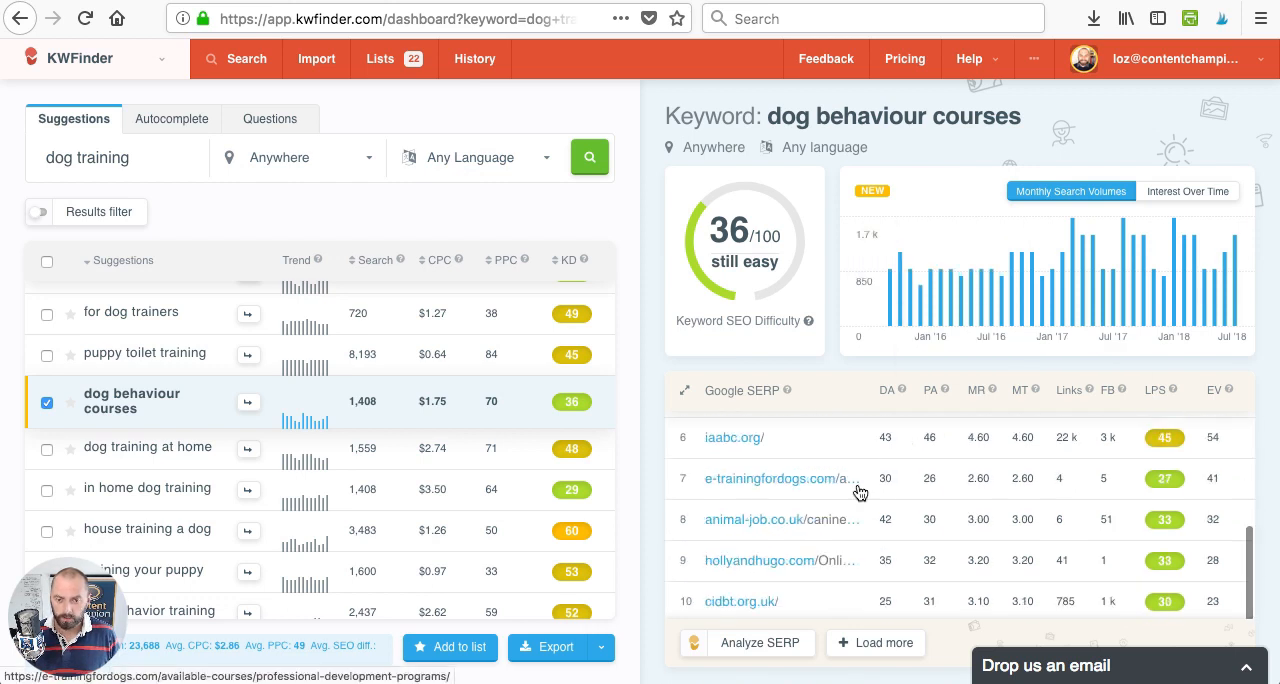
scroll(860, 492, "up", 3)
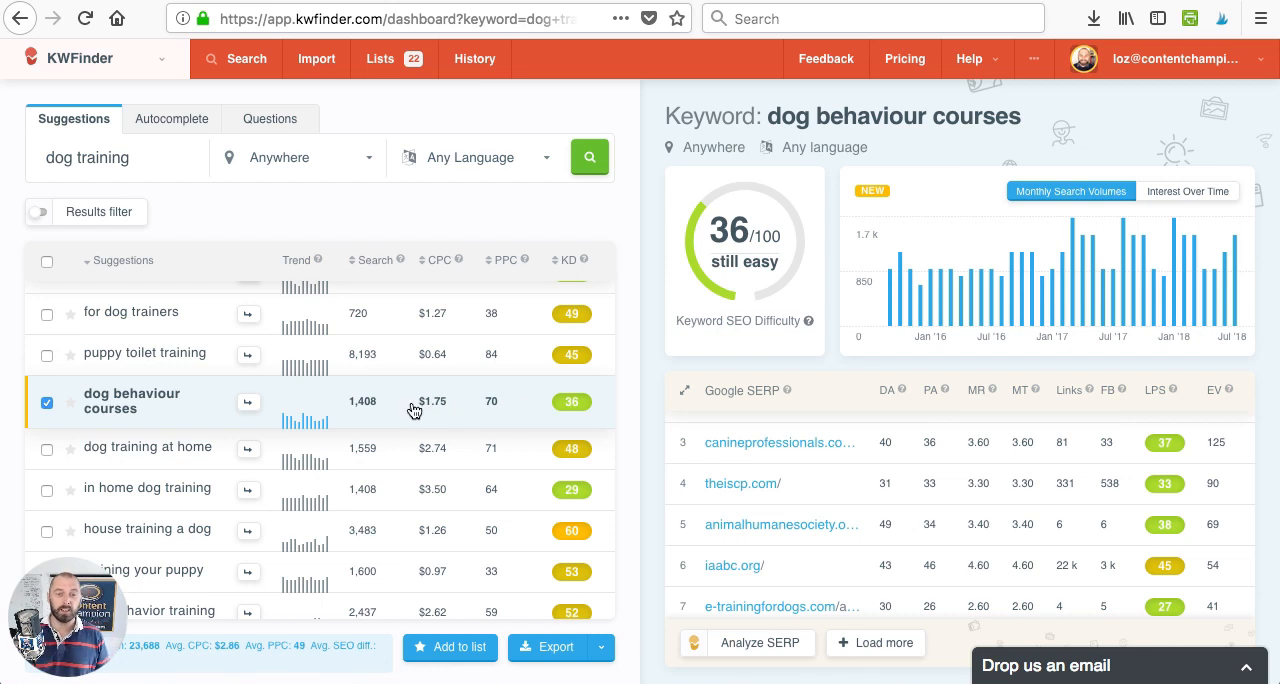
mouse_move(462, 260)
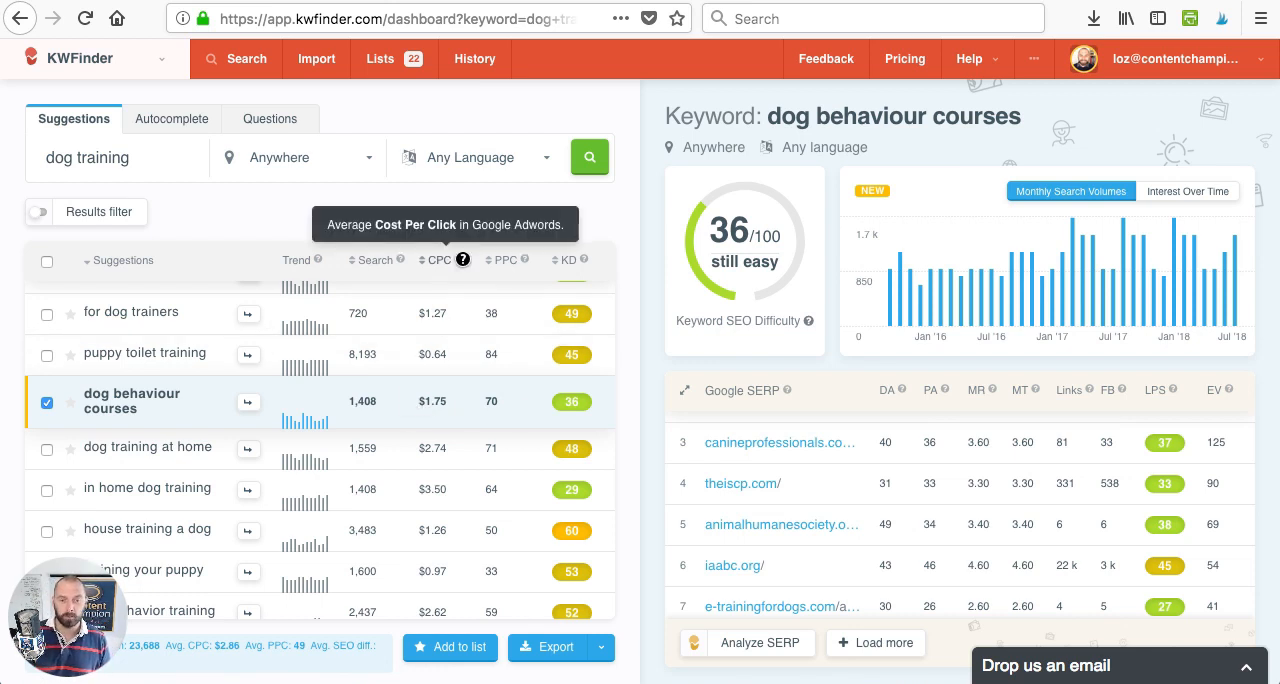
mouse_move(523, 257)
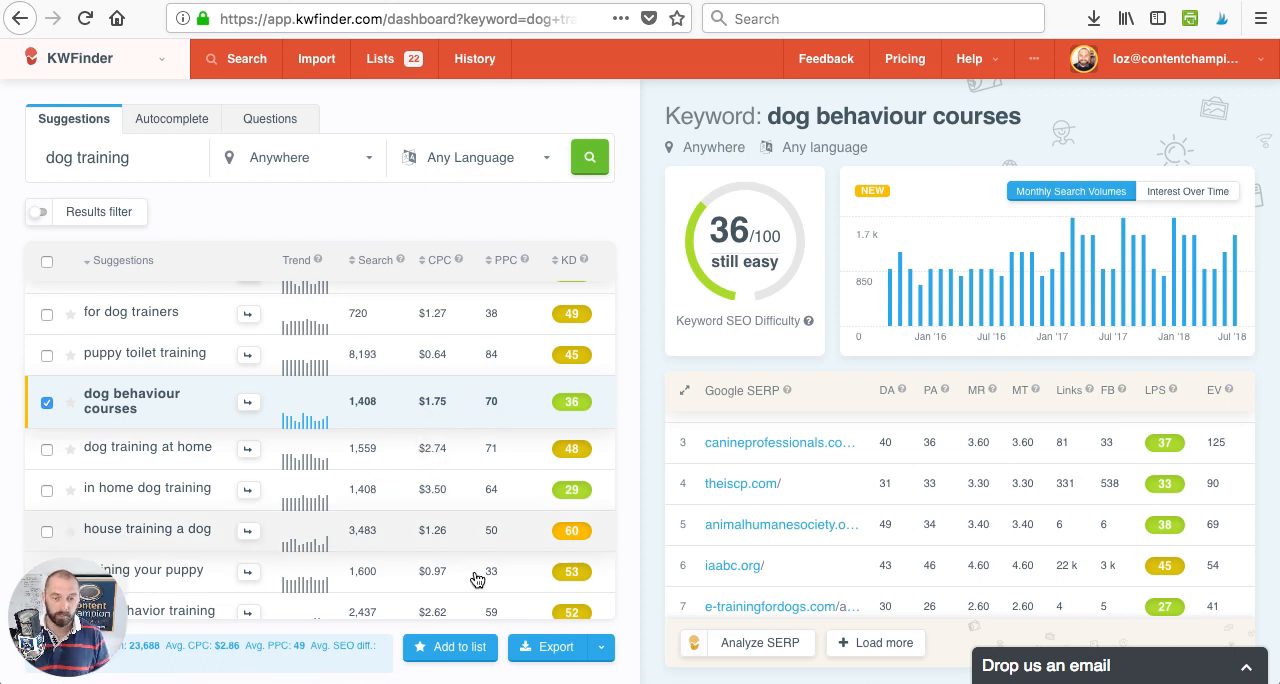
left_click(460, 647)
left_click(700, 358)
- Examine the search volume, CPC and keyword difficulty of the suggestions around "dog behaviour courses" for further candidates
scroll(249, 515, "down", 4)
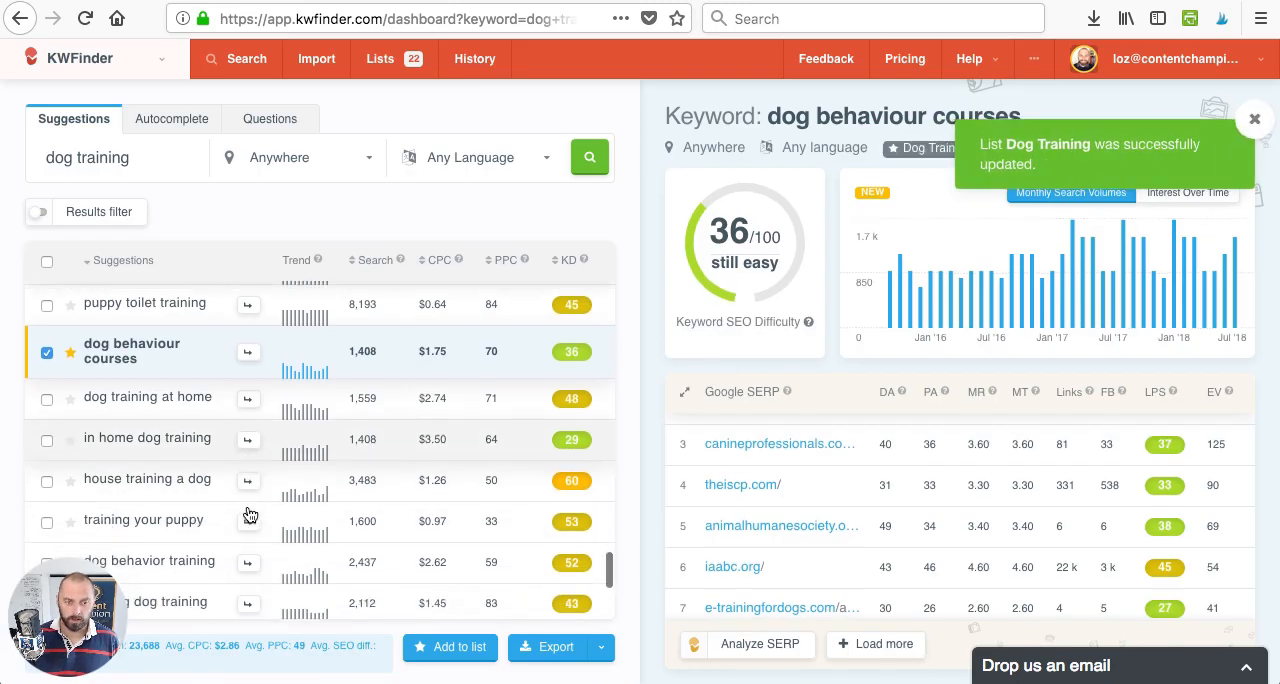
scroll(300, 500, "up", 1)
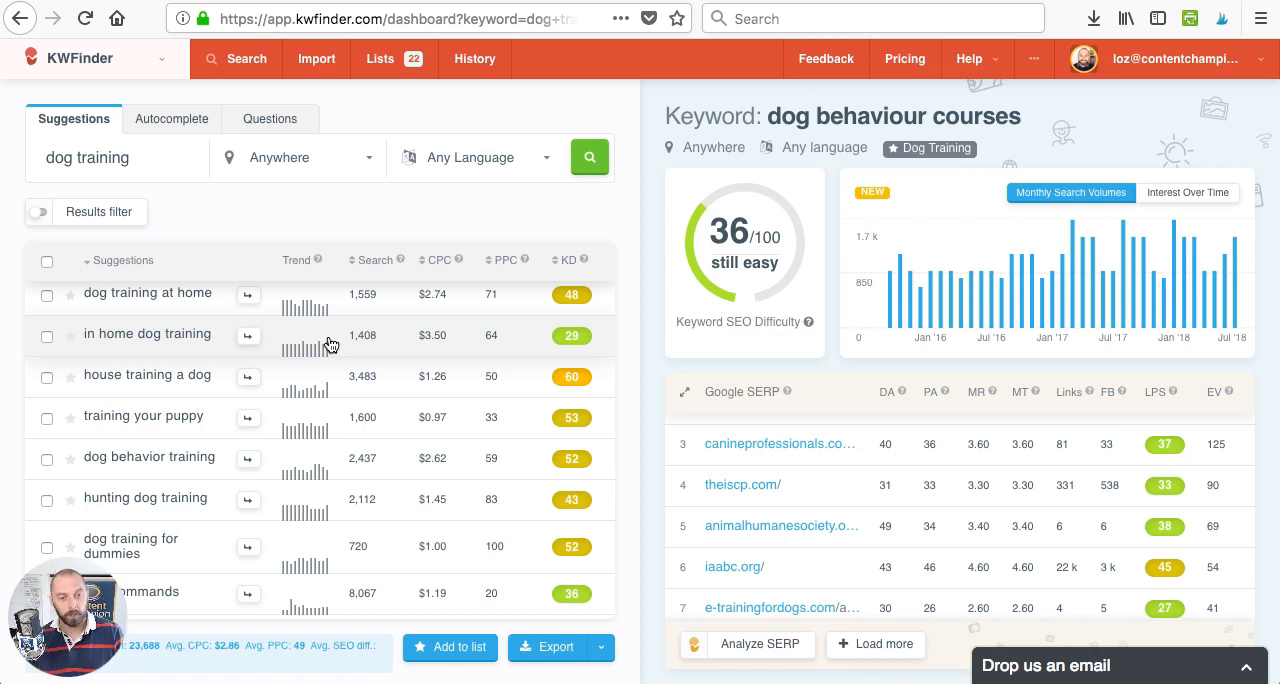
scroll(189, 434, "up", 7)
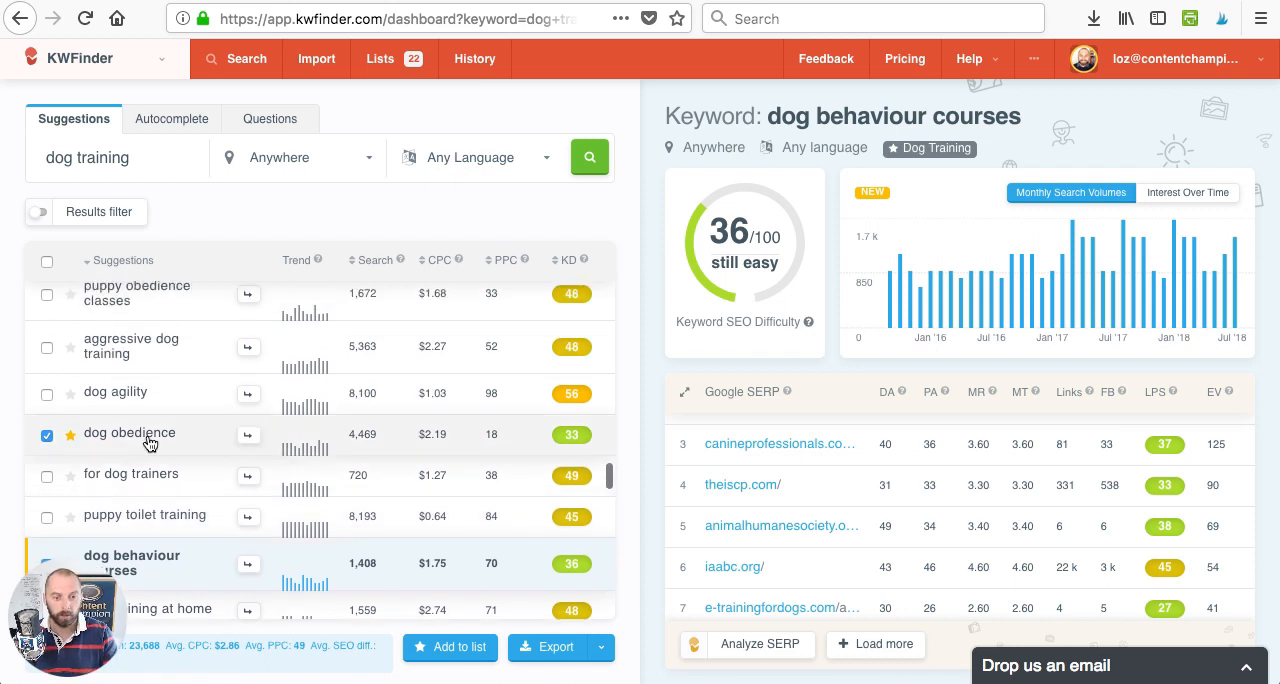
scroll(150, 444, "up", 5)
scroll(150, 444, "down", 7)
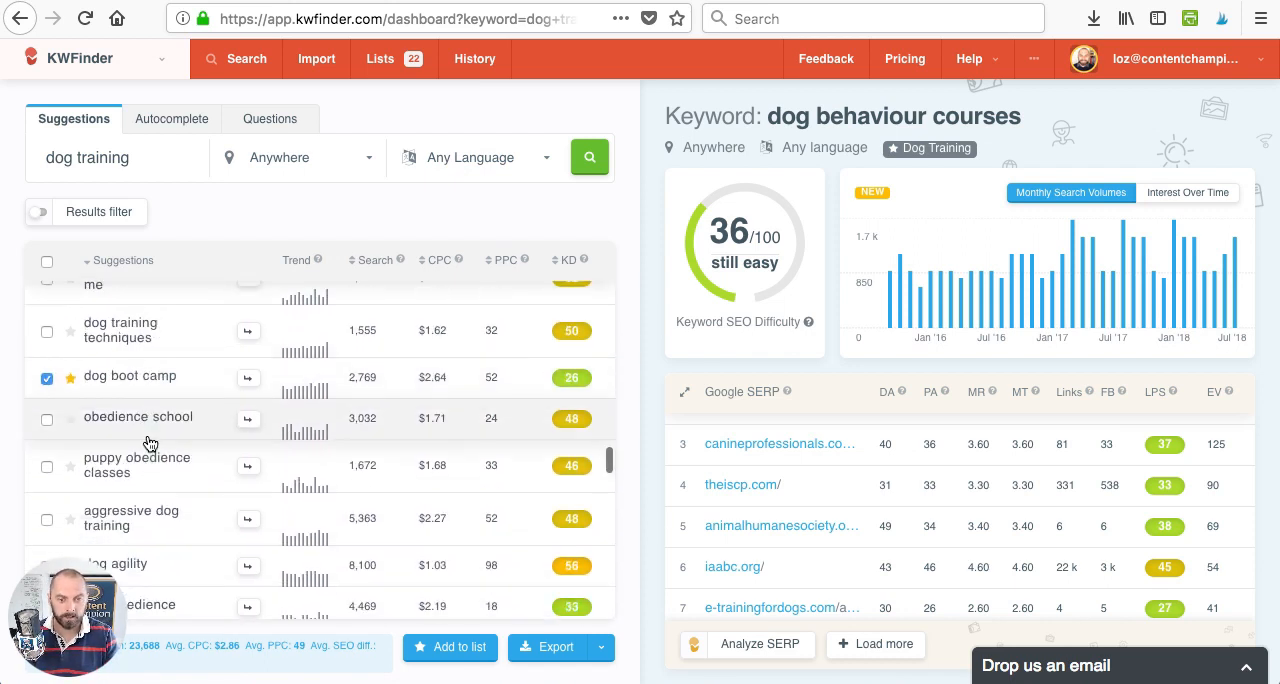
scroll(150, 444, "down", 5)
scroll(150, 444, "up", 1)
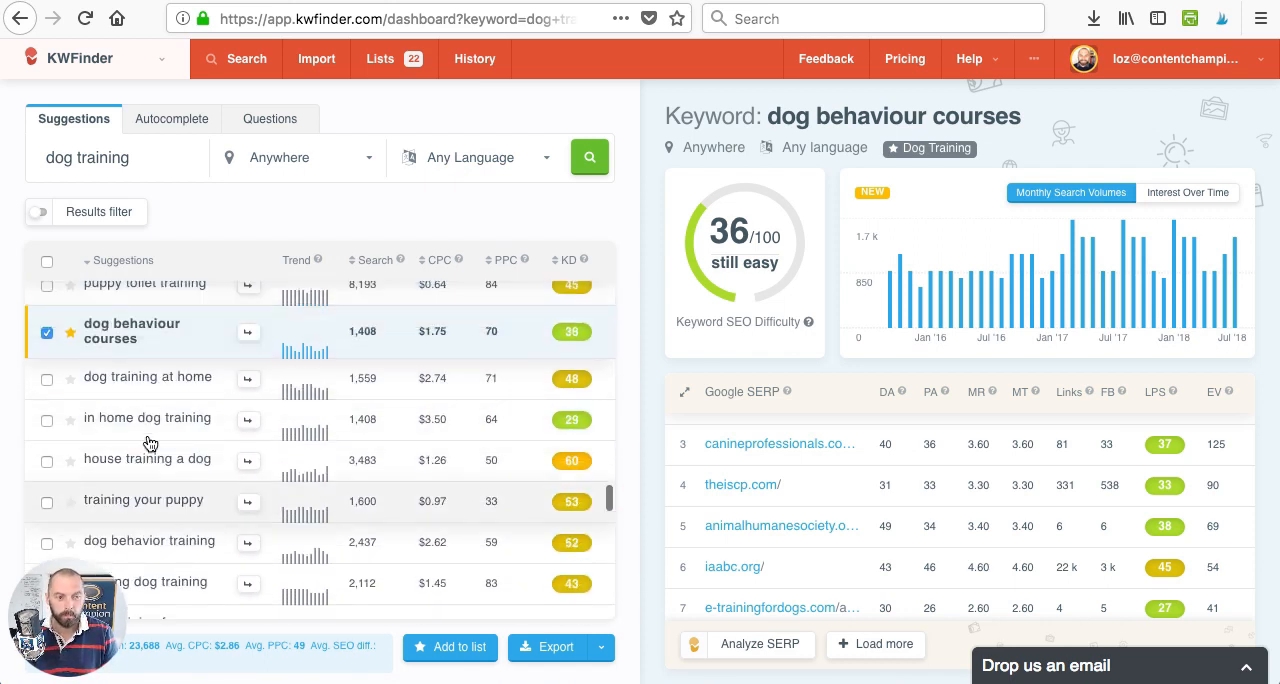
scroll(150, 444, "down", 4)
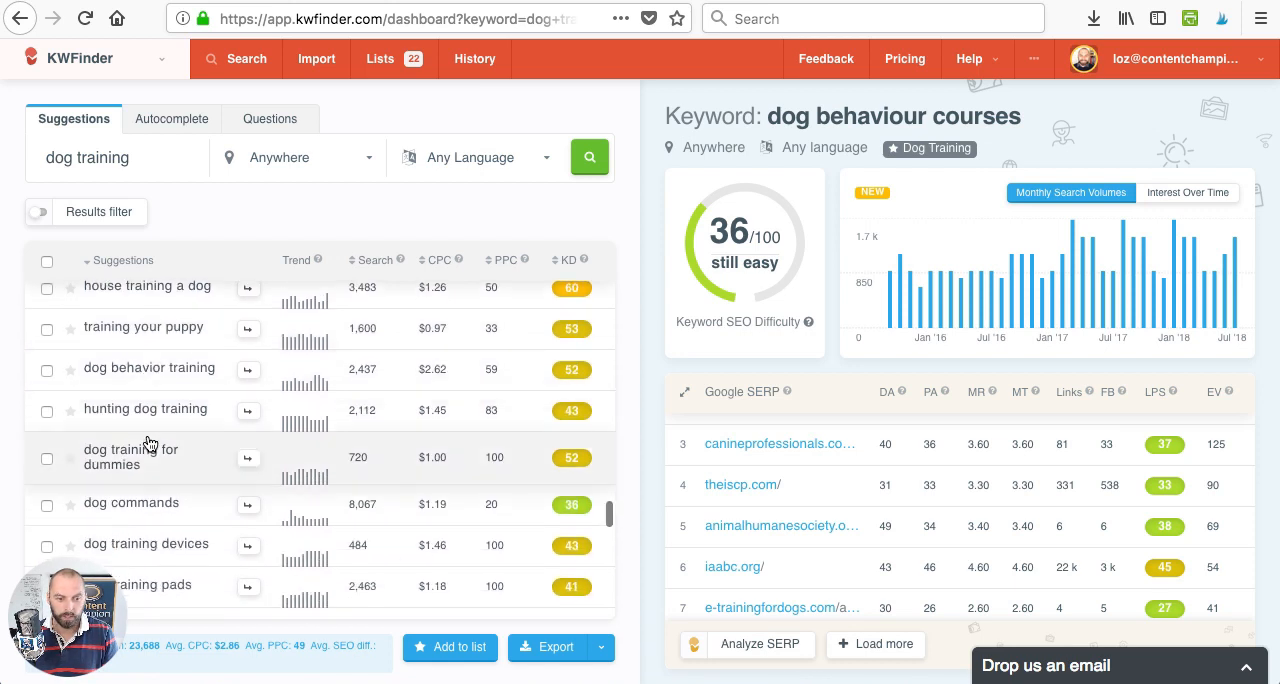
scroll(150, 444, "up", 5)
scroll(150, 444, "down", 2)
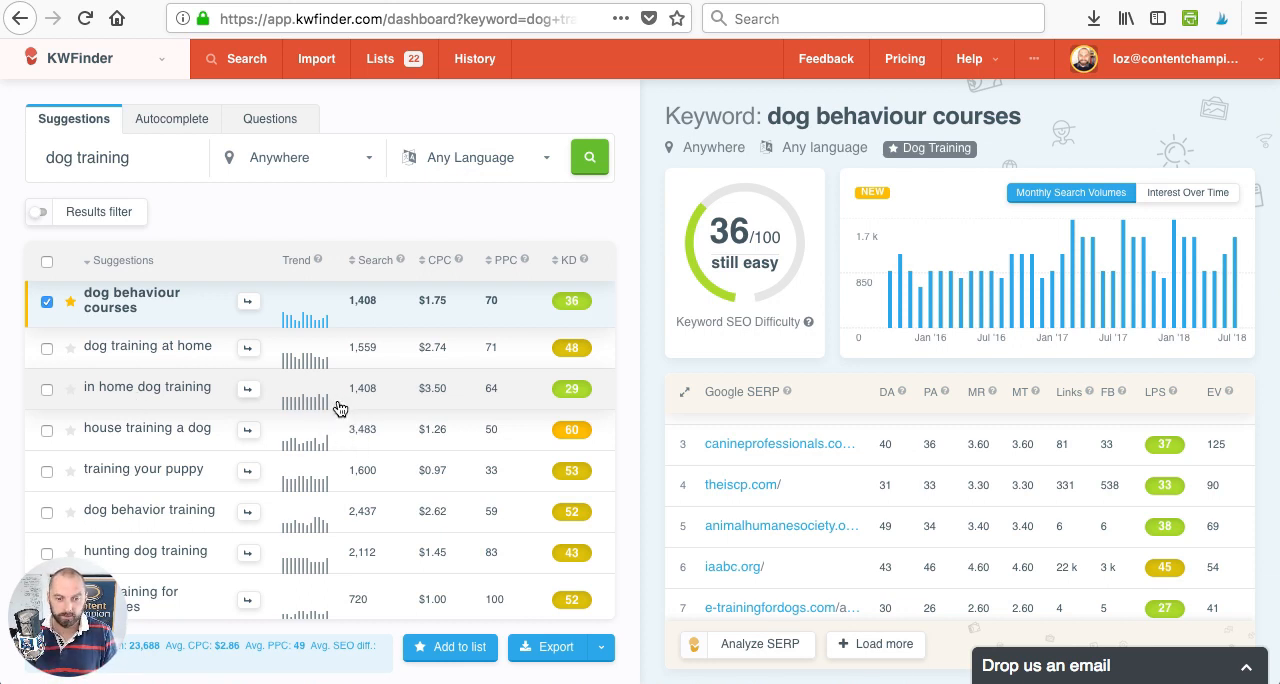
- Open the "in home dog training" suggestion, select it and add it to the "Dog Training" list
left_click(173, 403)
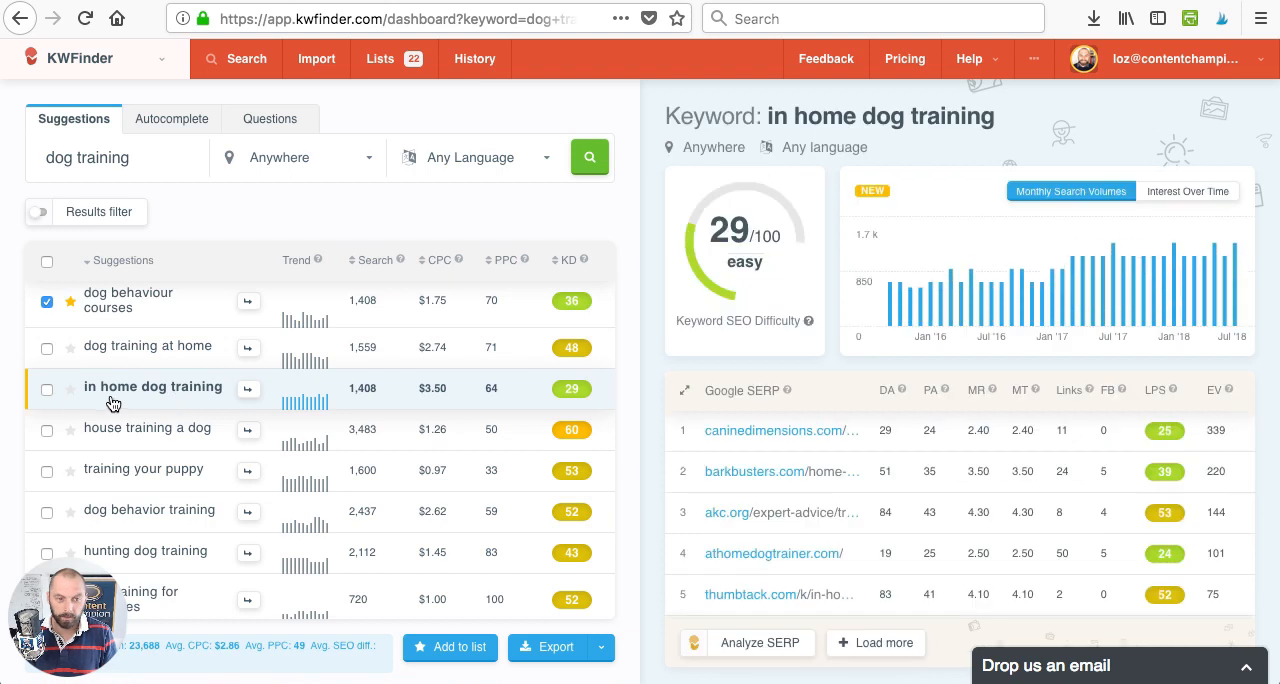
left_click(47, 390)
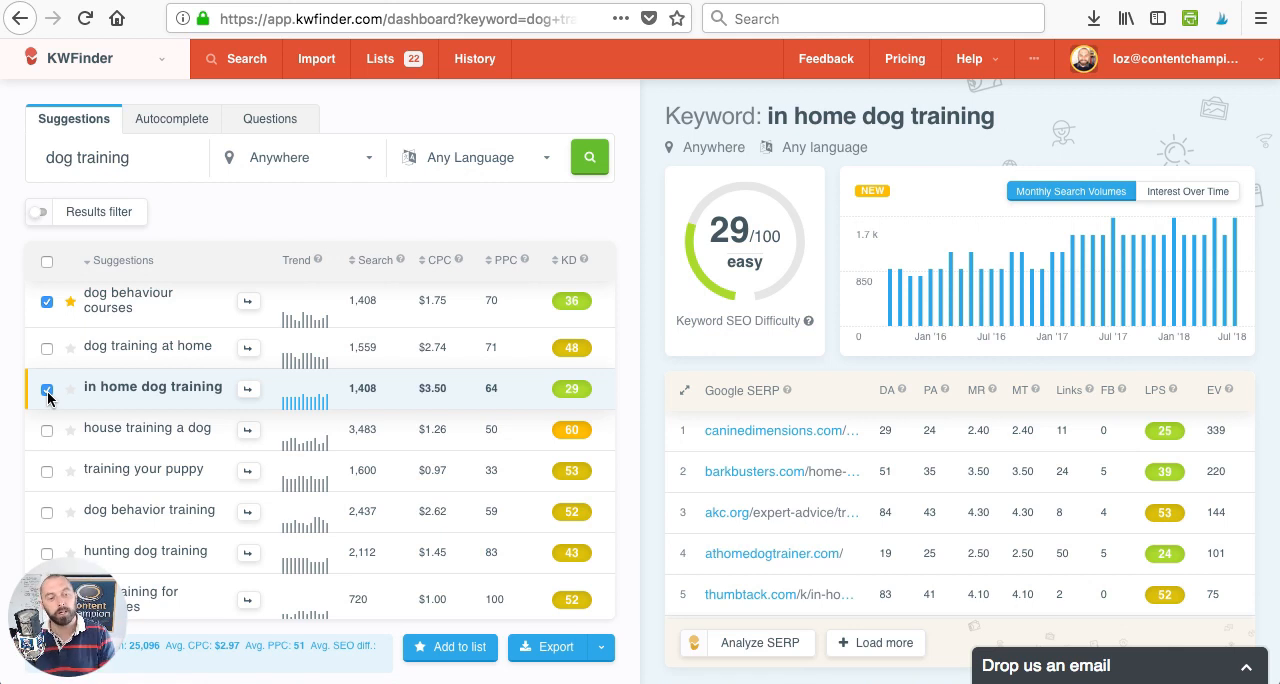
left_click(460, 656)
left_click(734, 368)
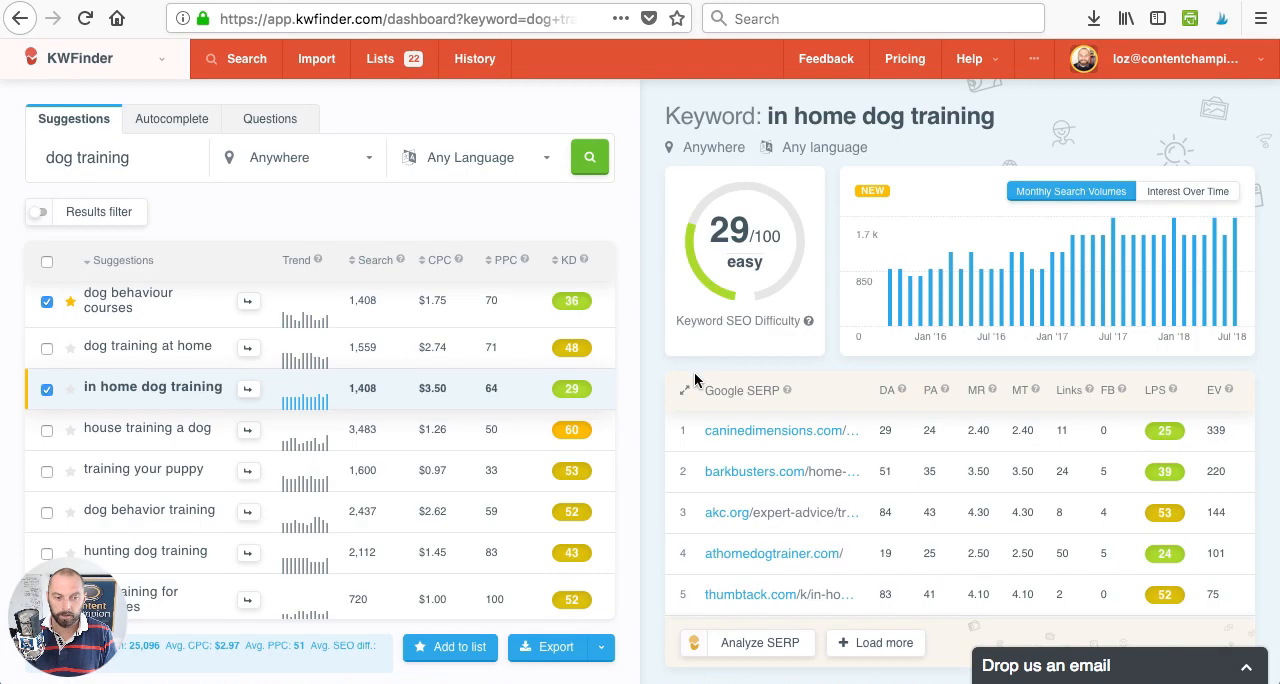
- Find the "dog commands" suggestion, open its details, select it and add it to the "Dog Training" list
scroll(327, 447, "down", 3)
scroll(202, 454, "down", 1)
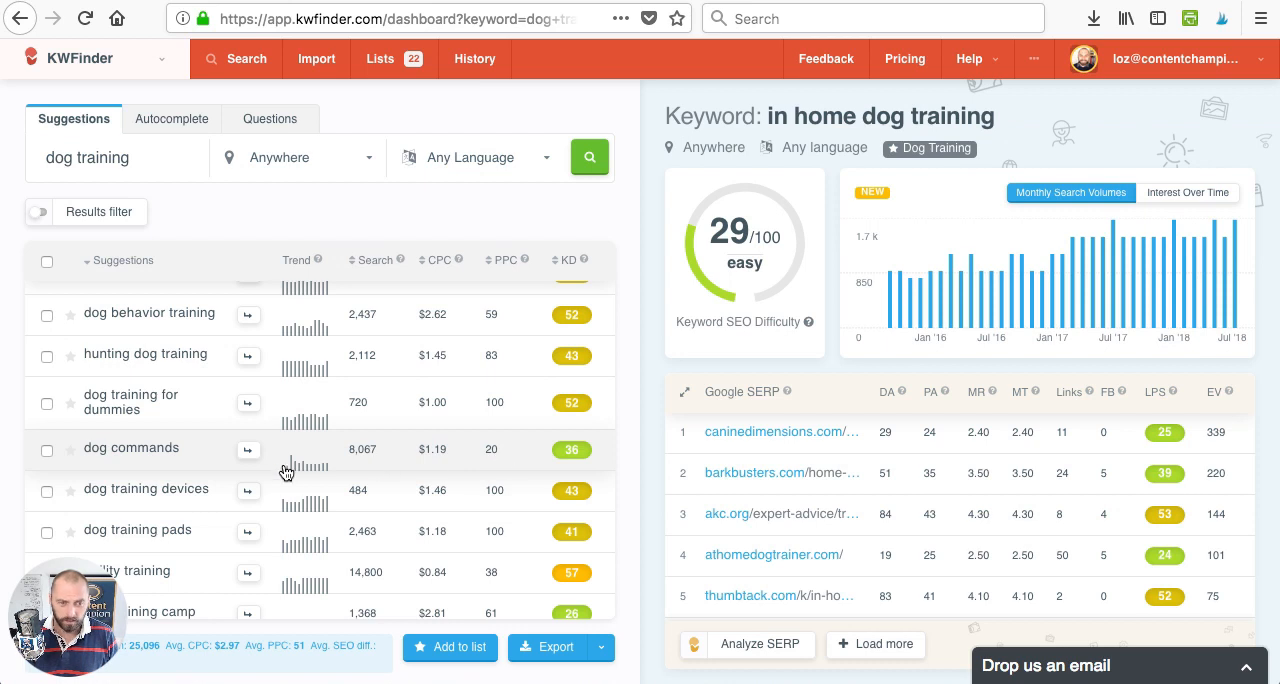
left_click(90, 455)
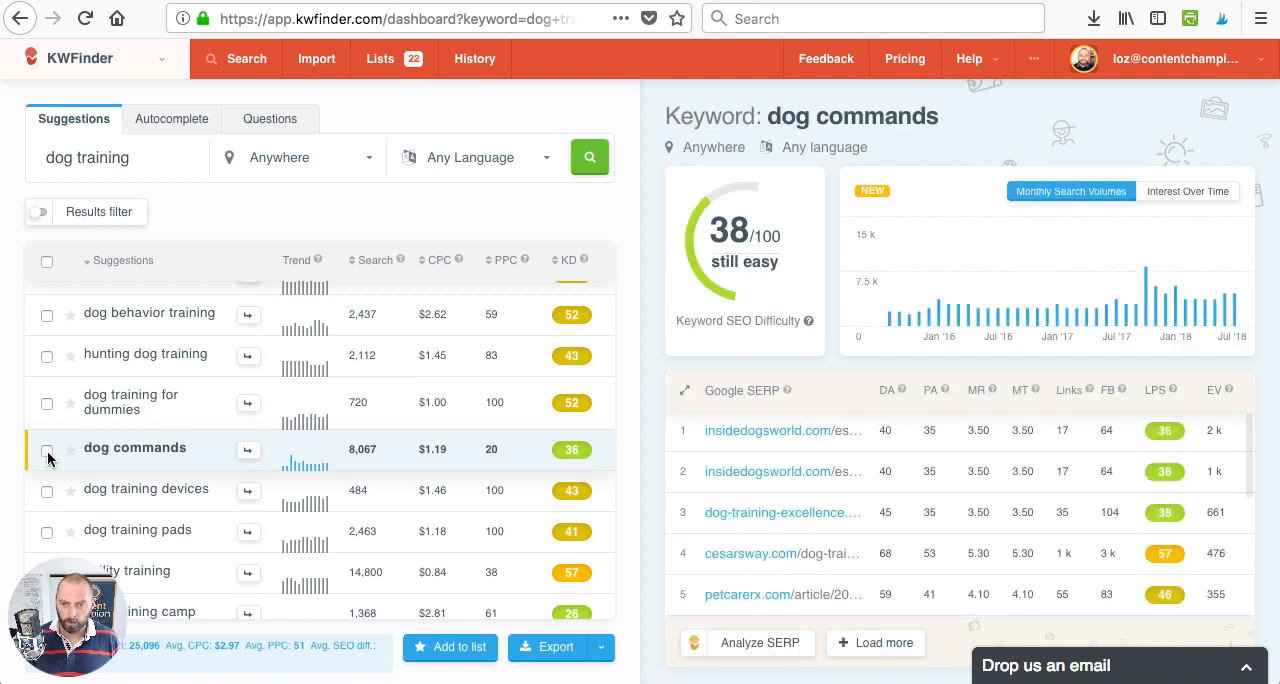
left_click(47, 451)
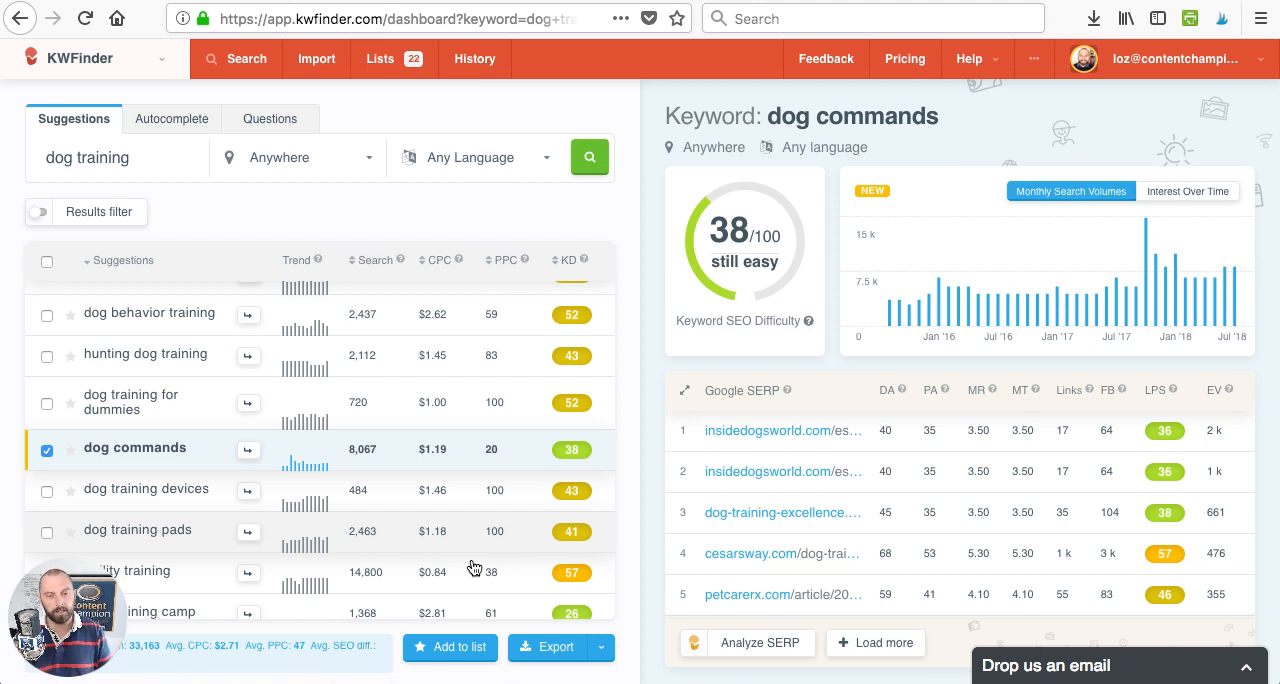
left_click(462, 648)
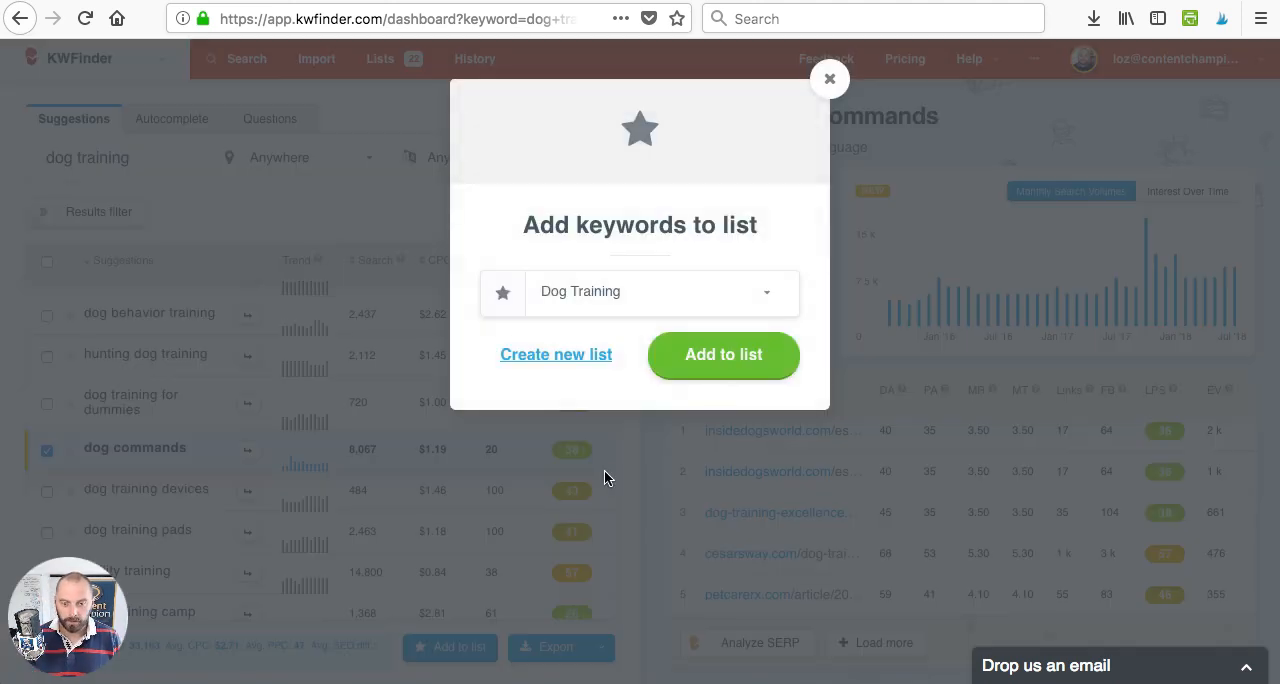
left_click(724, 357)
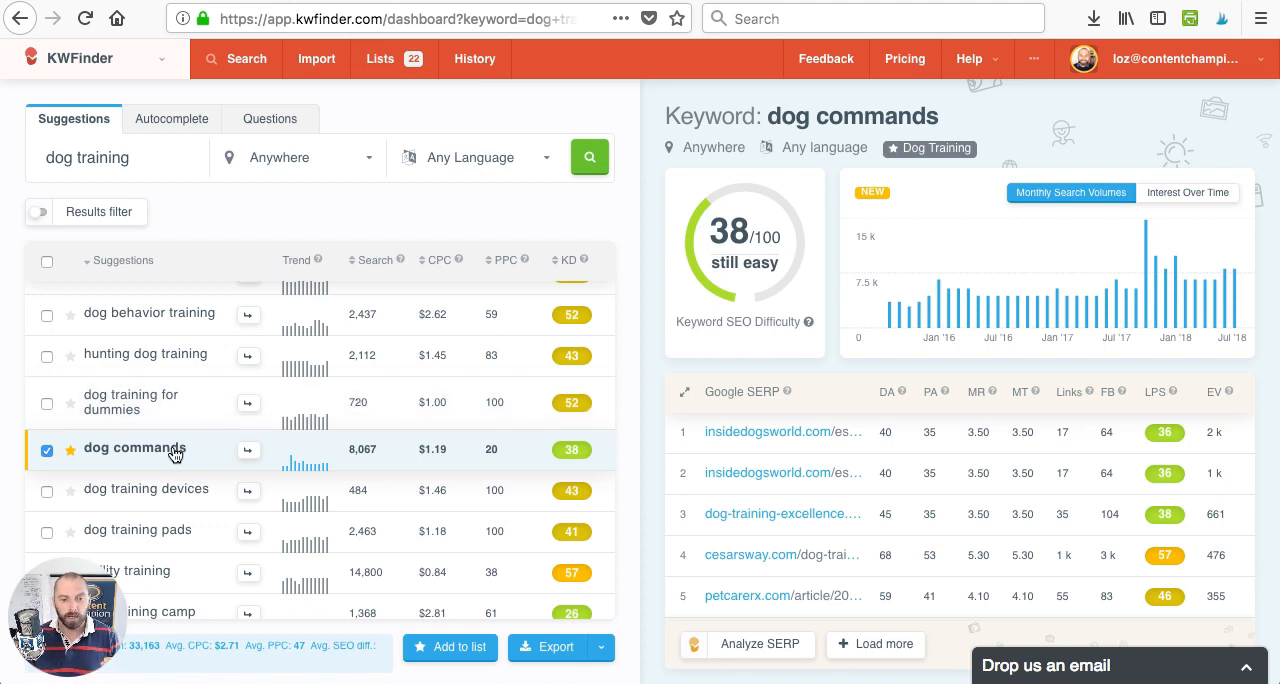
- Look back over the whole suggestions list to review the saved keywords and the remaining low-difficulty ones
scroll(175, 455, "up", 10)
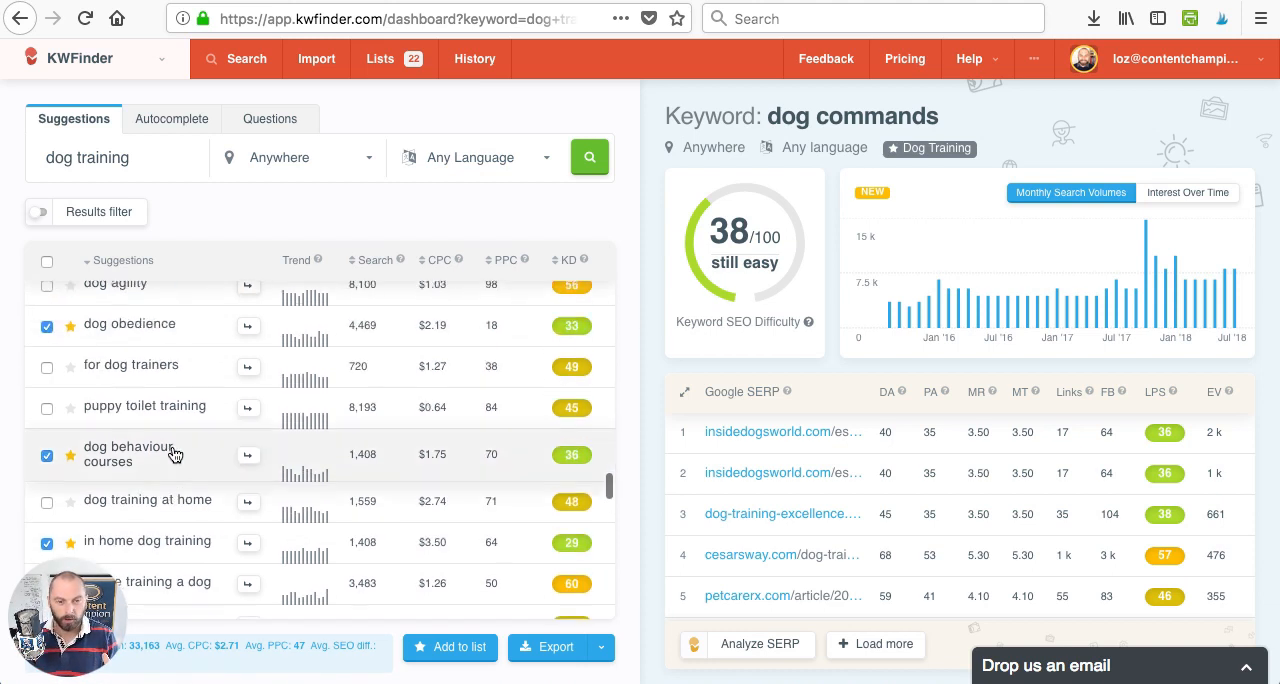
scroll(175, 455, "up", 12)
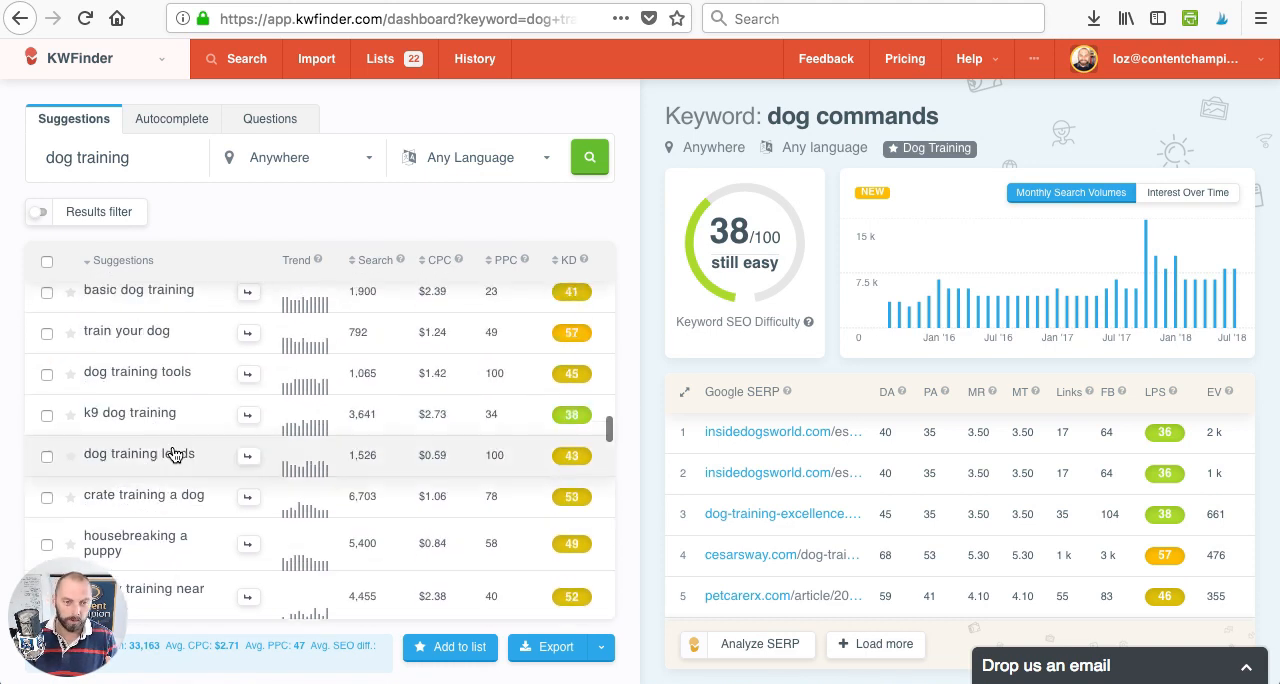
scroll(175, 455, "up", 10)
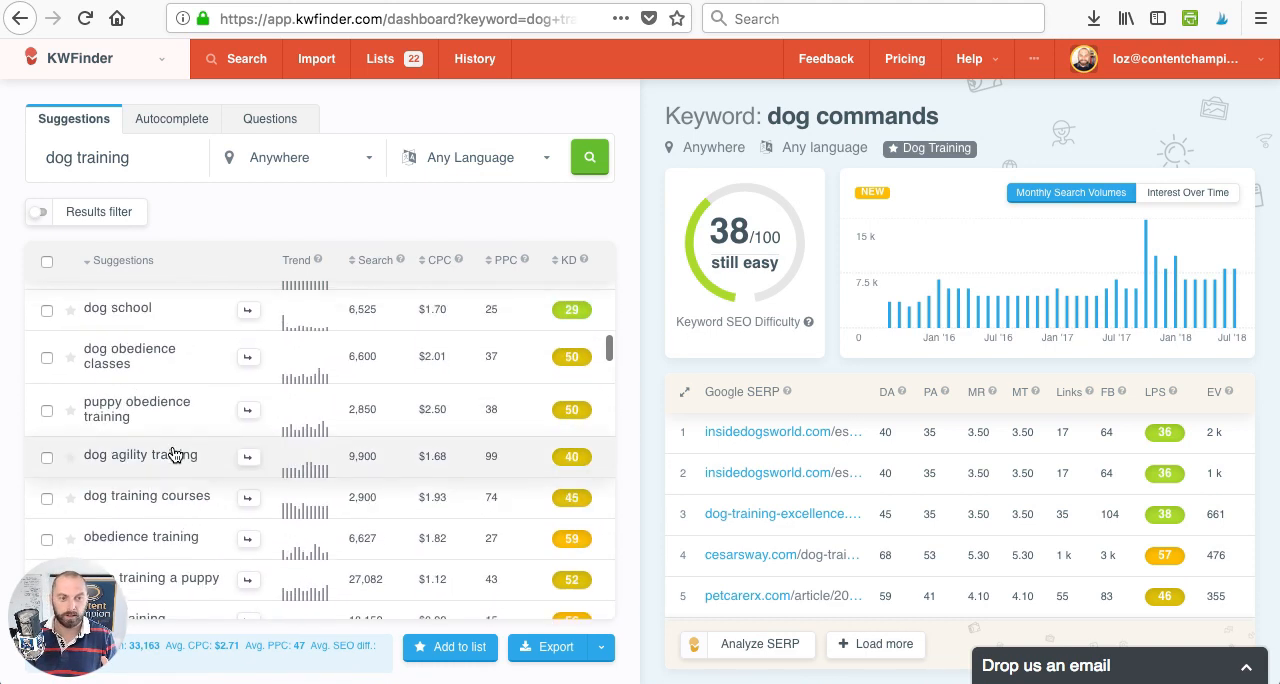
scroll(175, 455, "up", 4)
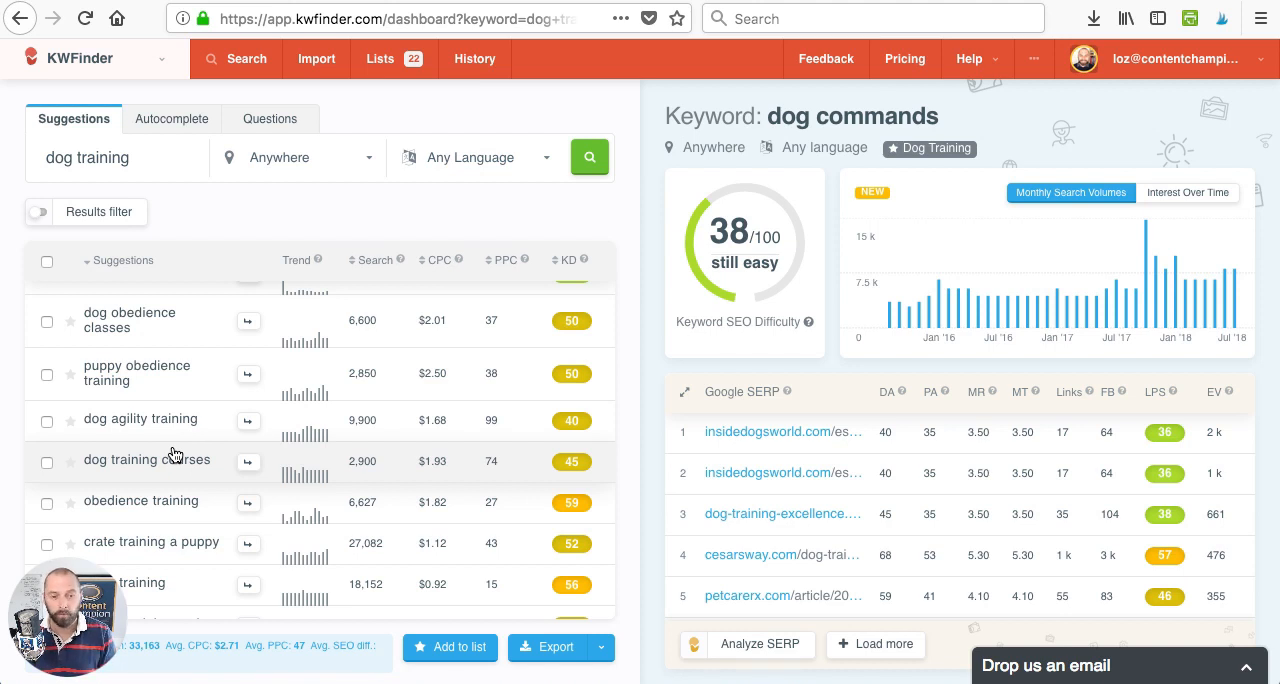
scroll(173, 455, "down", 10)
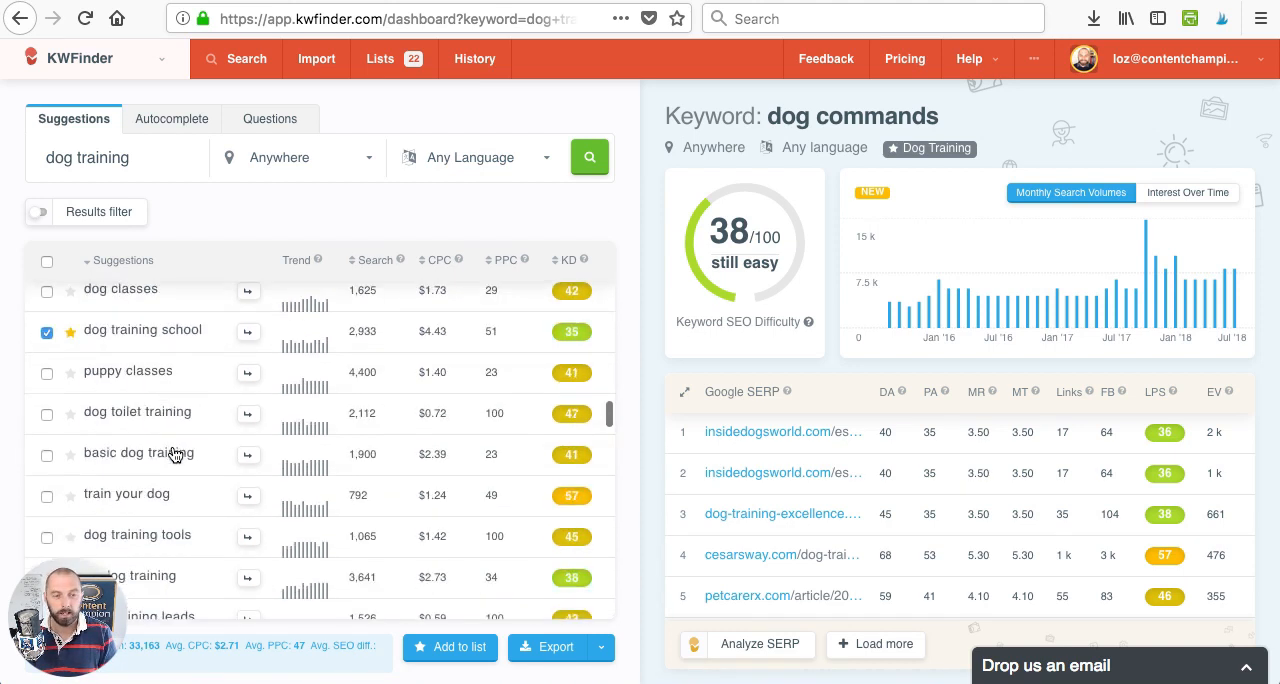
scroll(173, 455, "down", 12)
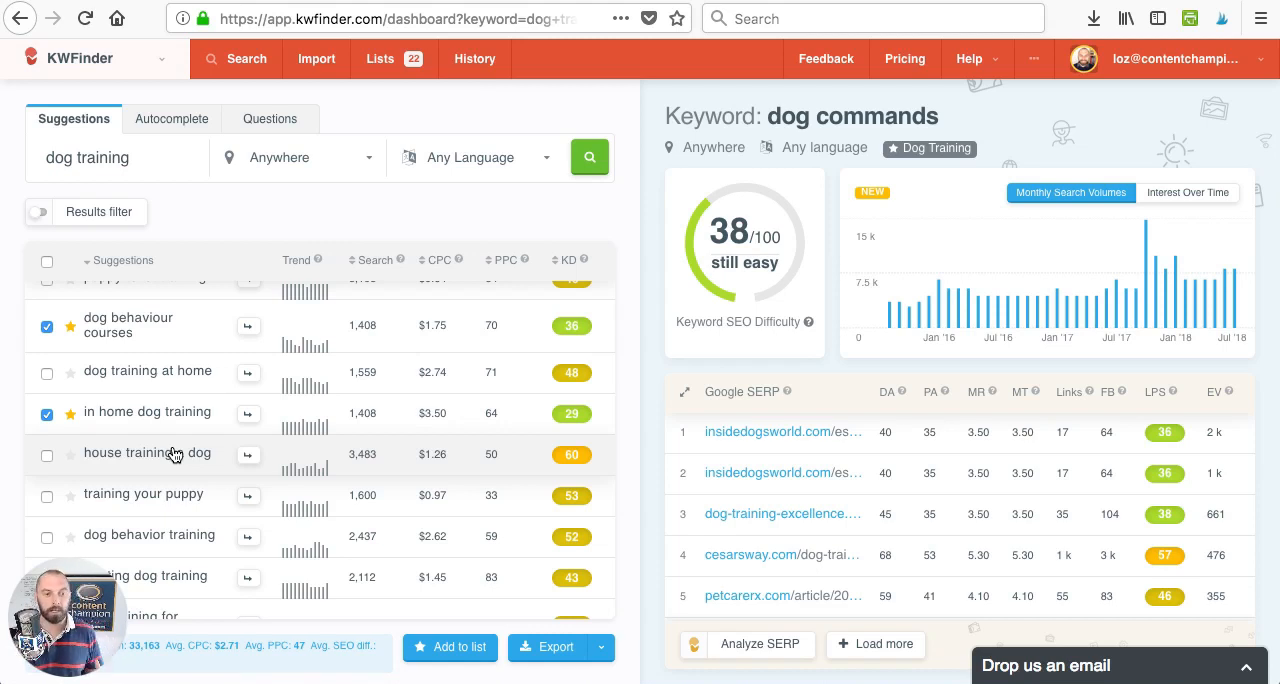
- Run an Autocomplete keyword search for "dog training" and look through the results for low-difficulty keywords
left_click(176, 122)
left_click(582, 157)
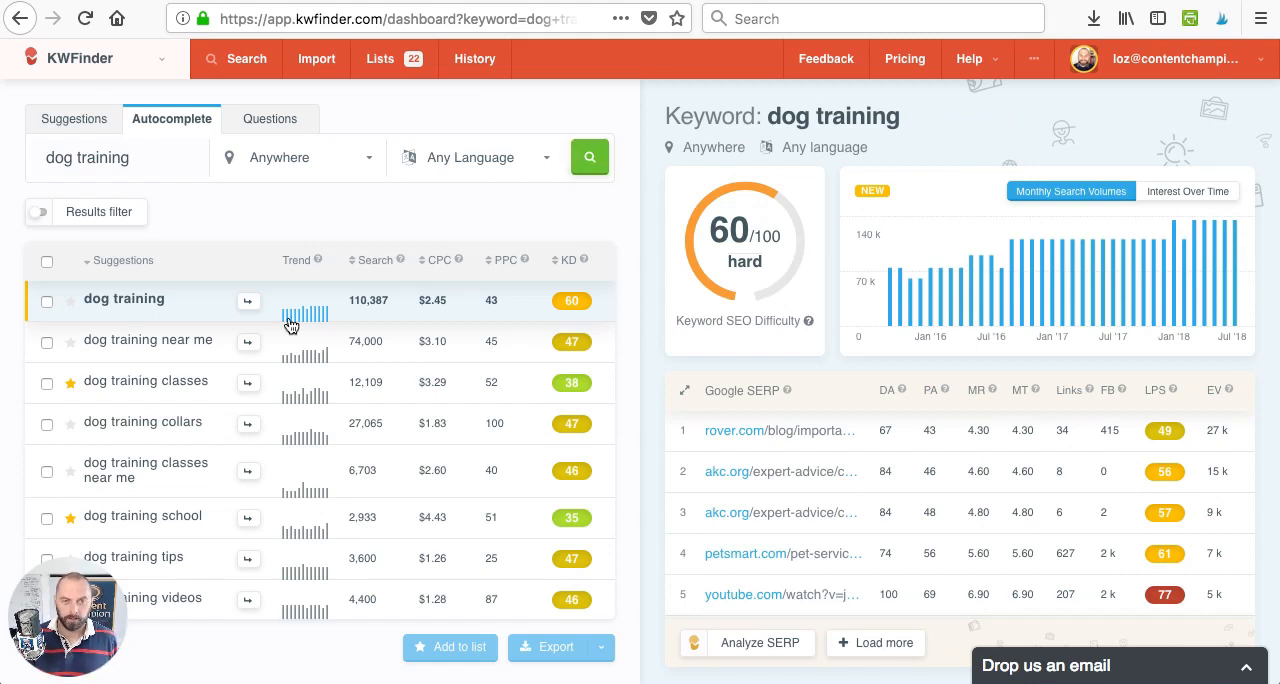
scroll(251, 340, "down", 1)
scroll(251, 342, "down", 3)
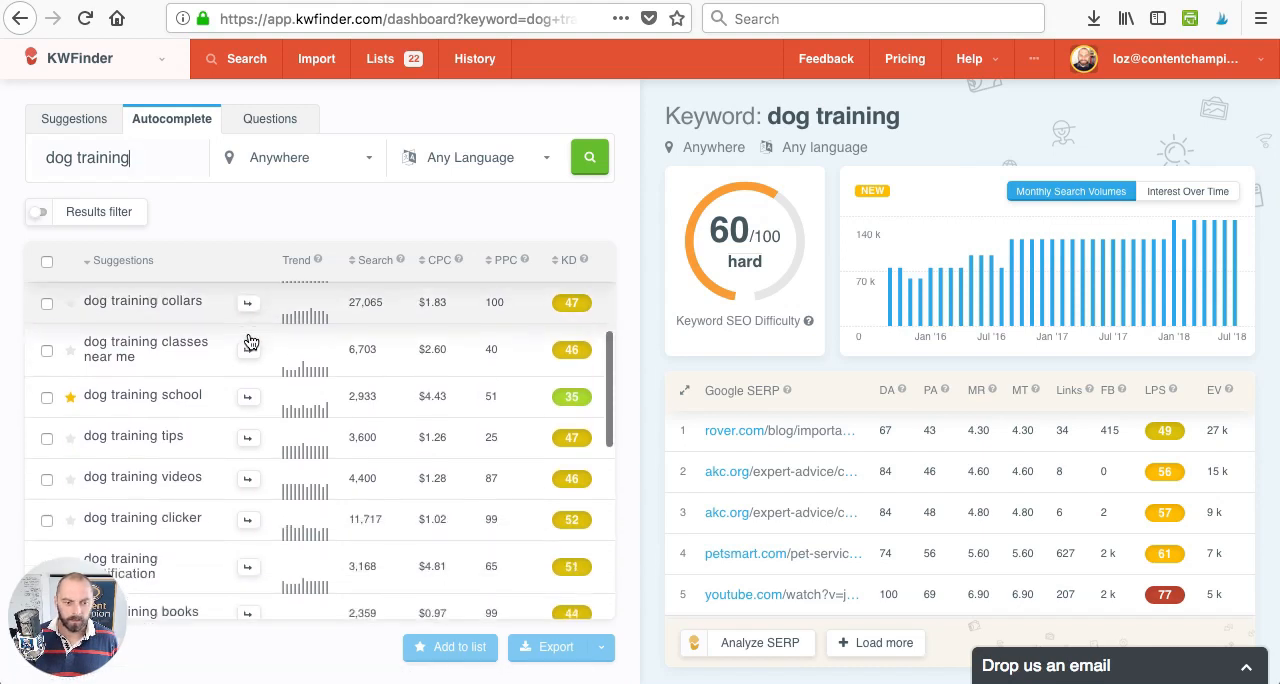
scroll(246, 340, "down", 1)
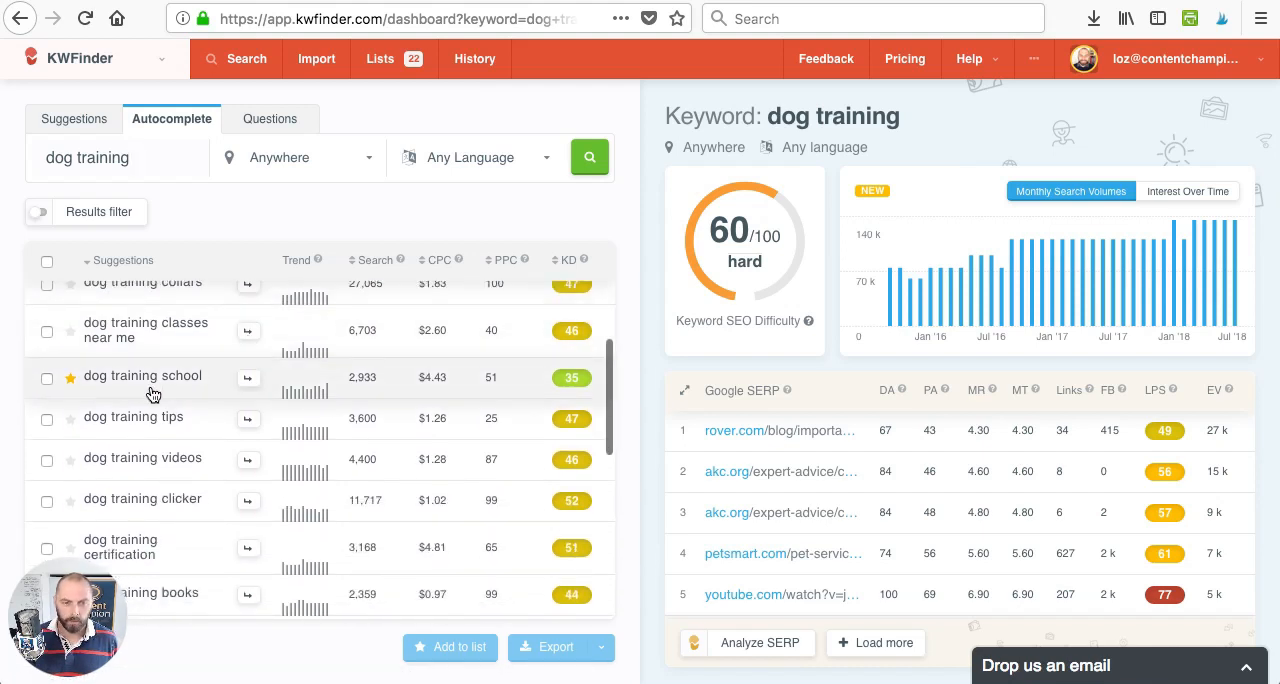
scroll(150, 400, "down", 5)
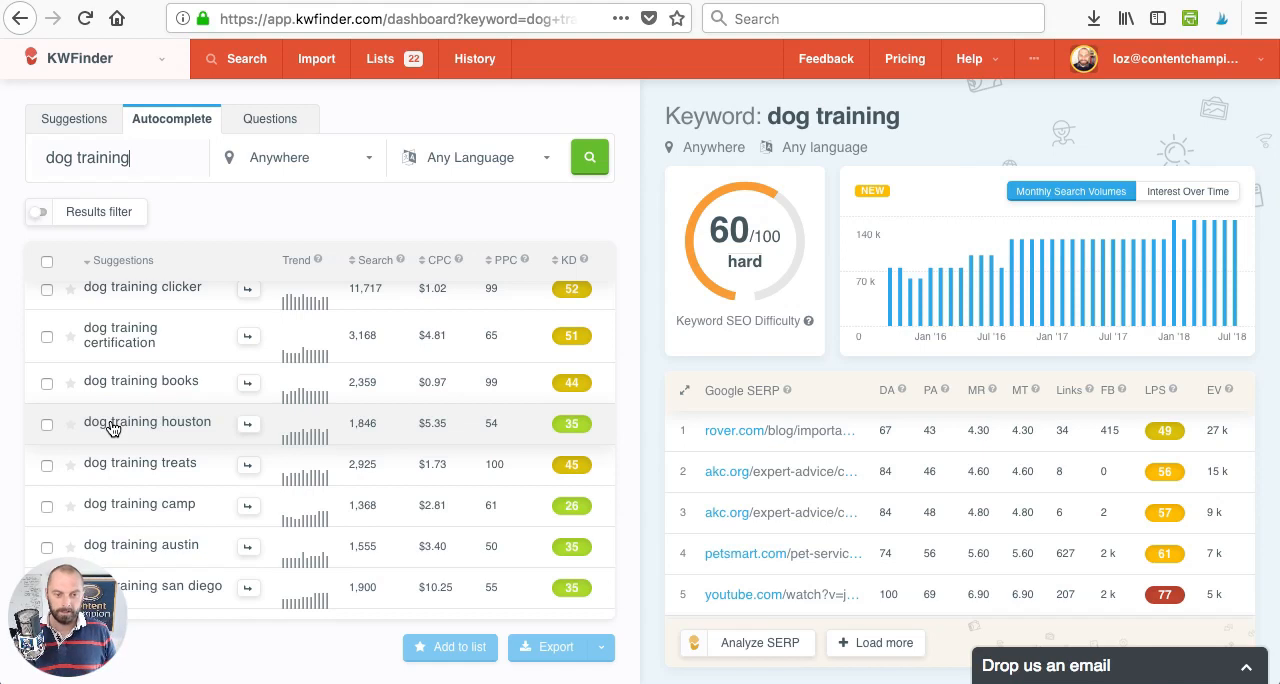
- Open the "dog training houston" autocomplete result to check its difficulty and SERP competition
left_click(112, 428)
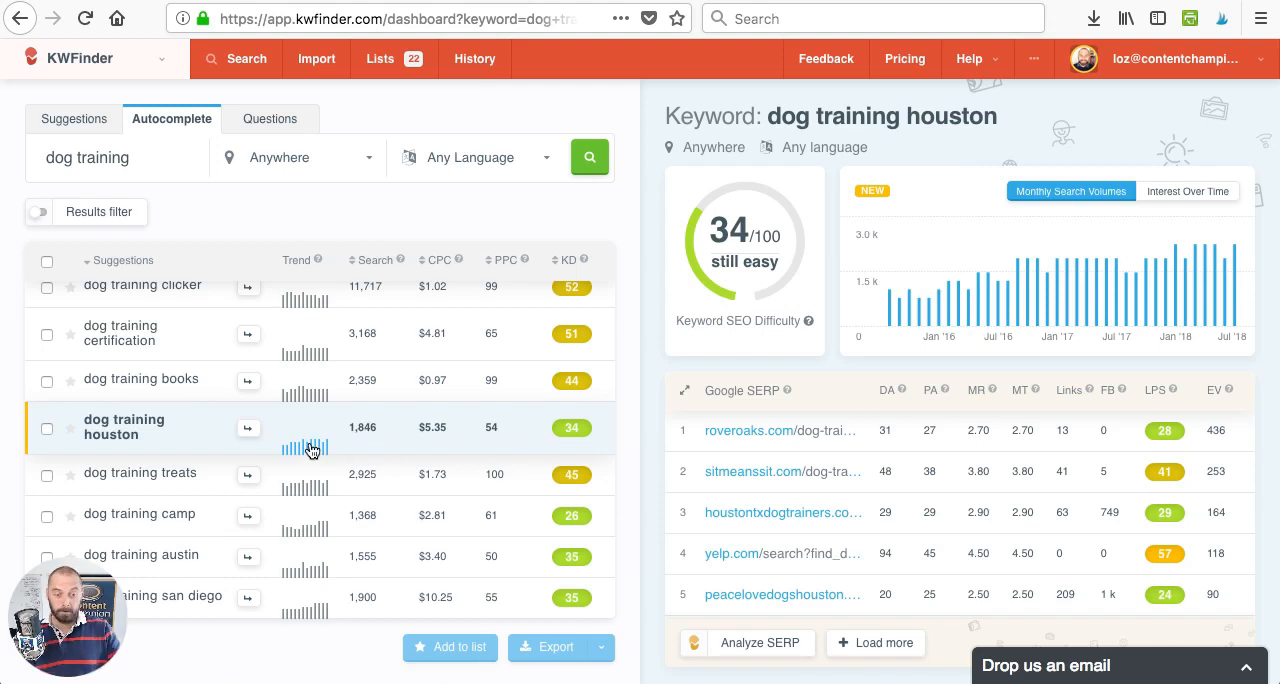
scroll(177, 432, "down", 2)
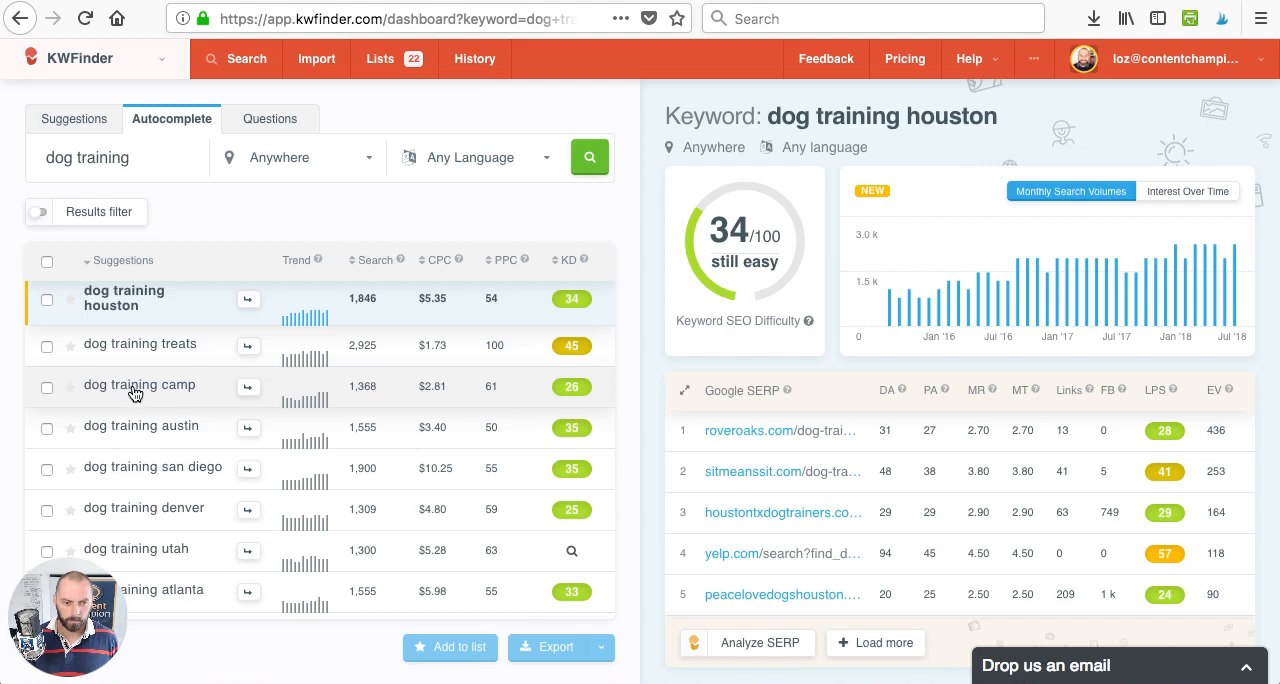
- Open the "dog training camp" result, select it and add it to the "Dog Training" list
left_click(135, 394)
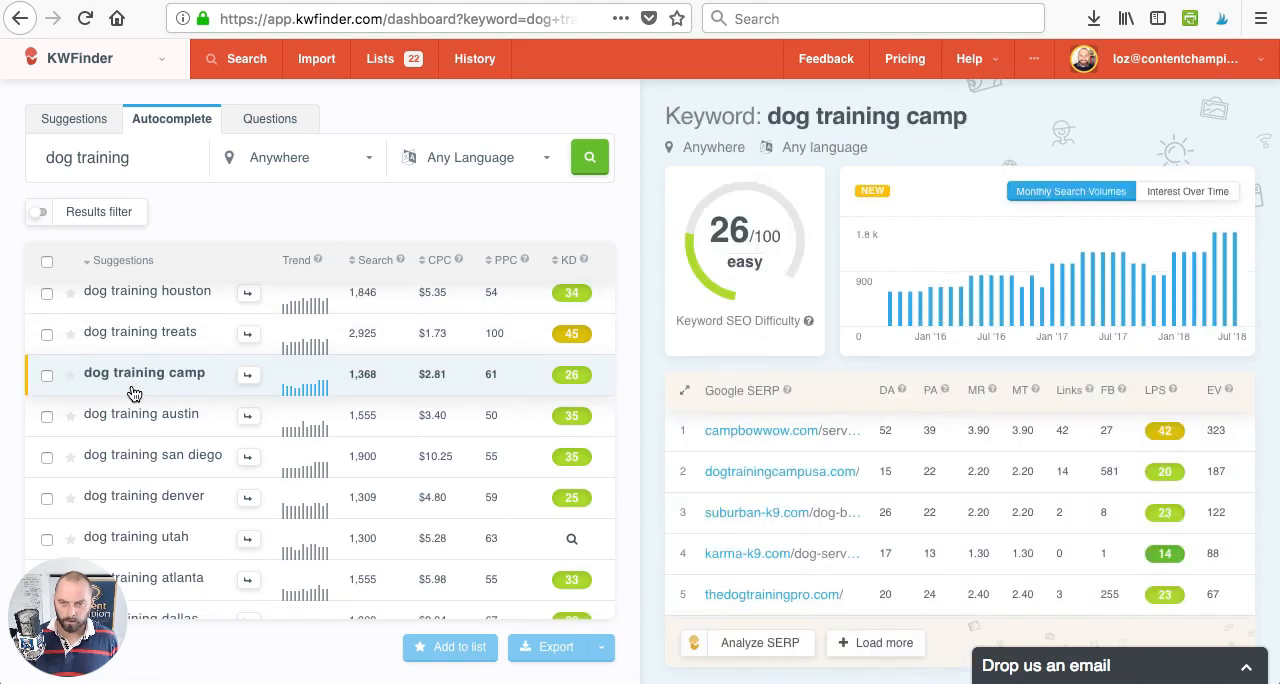
left_click(46, 377)
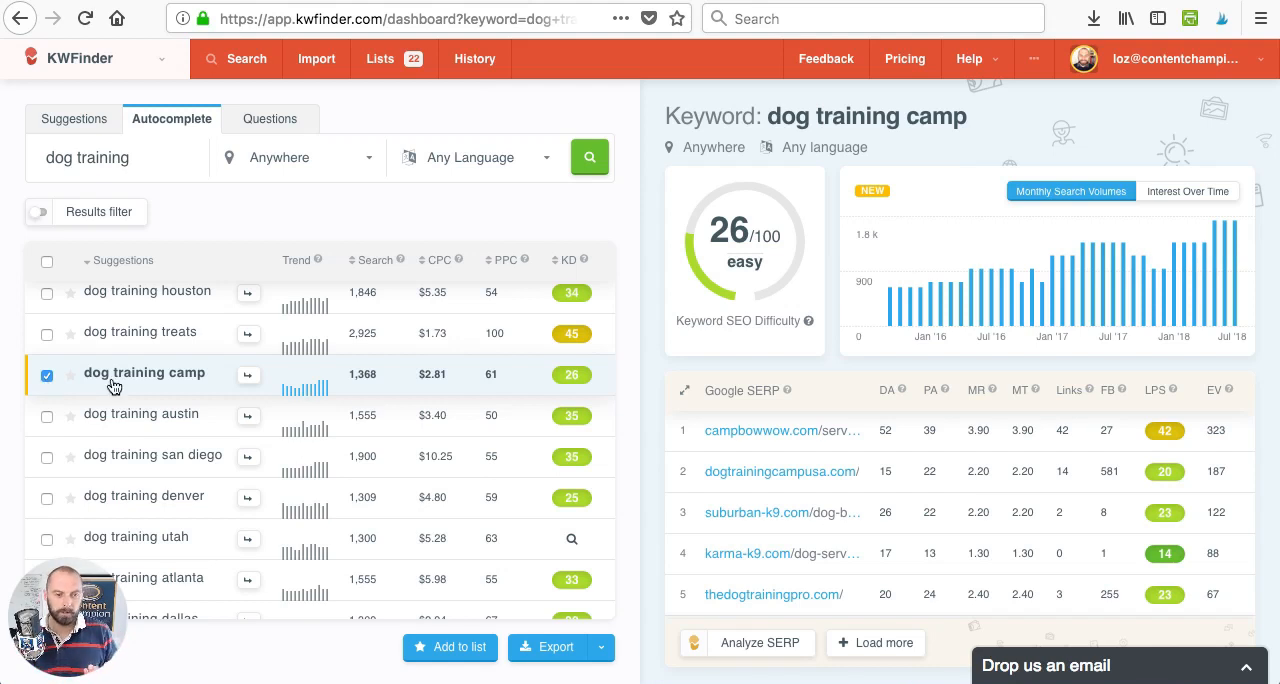
scroll(113, 387, "up", 10)
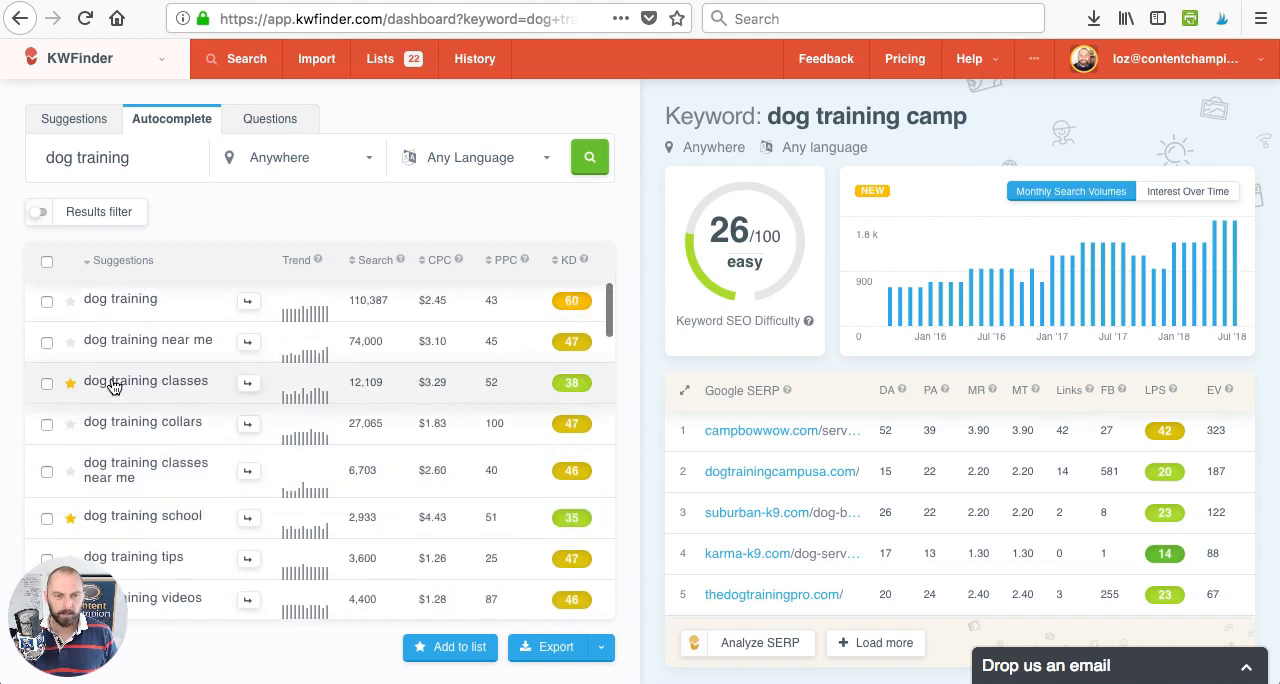
scroll(113, 387, "down", 3)
scroll(113, 387, "up", 5)
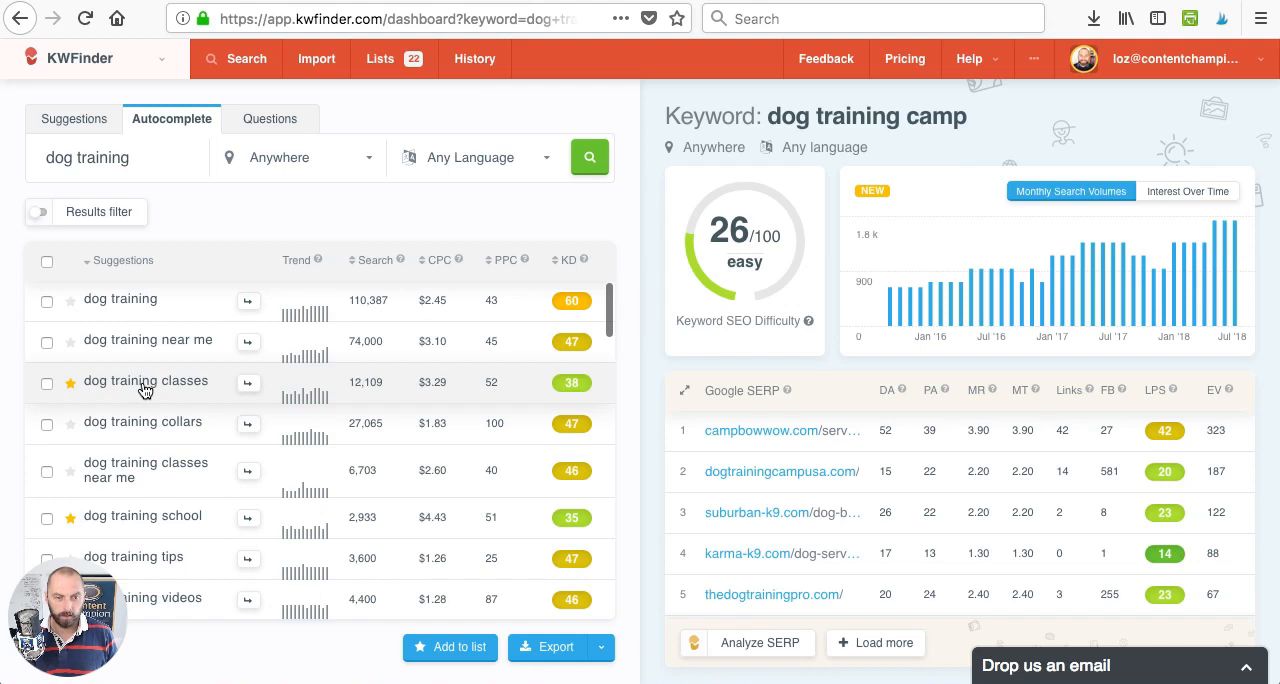
scroll(145, 390, "down", 3)
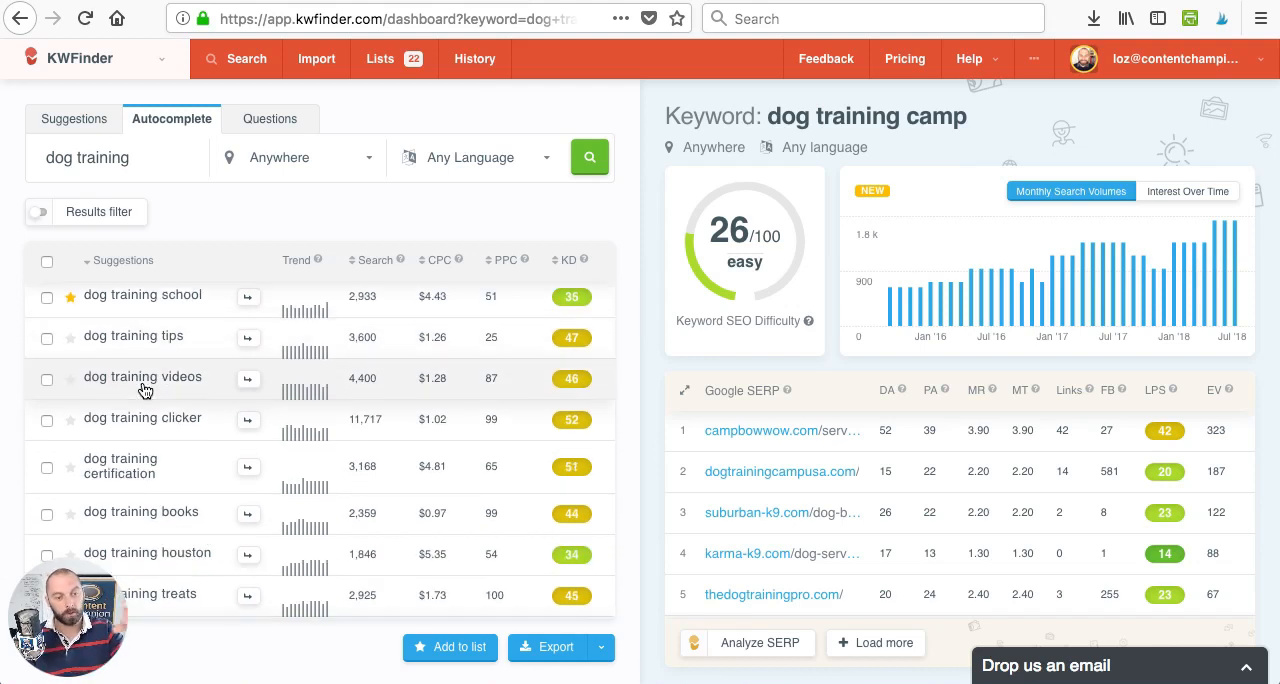
scroll(145, 390, "down", 4)
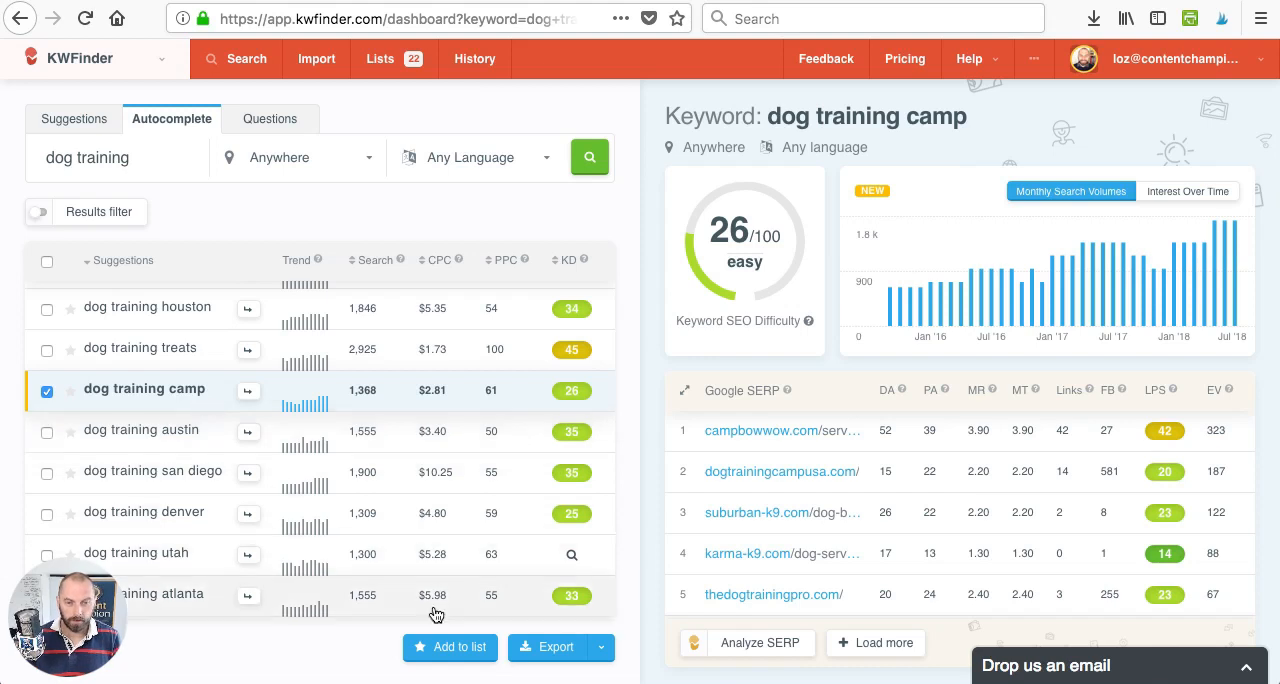
left_click(467, 648)
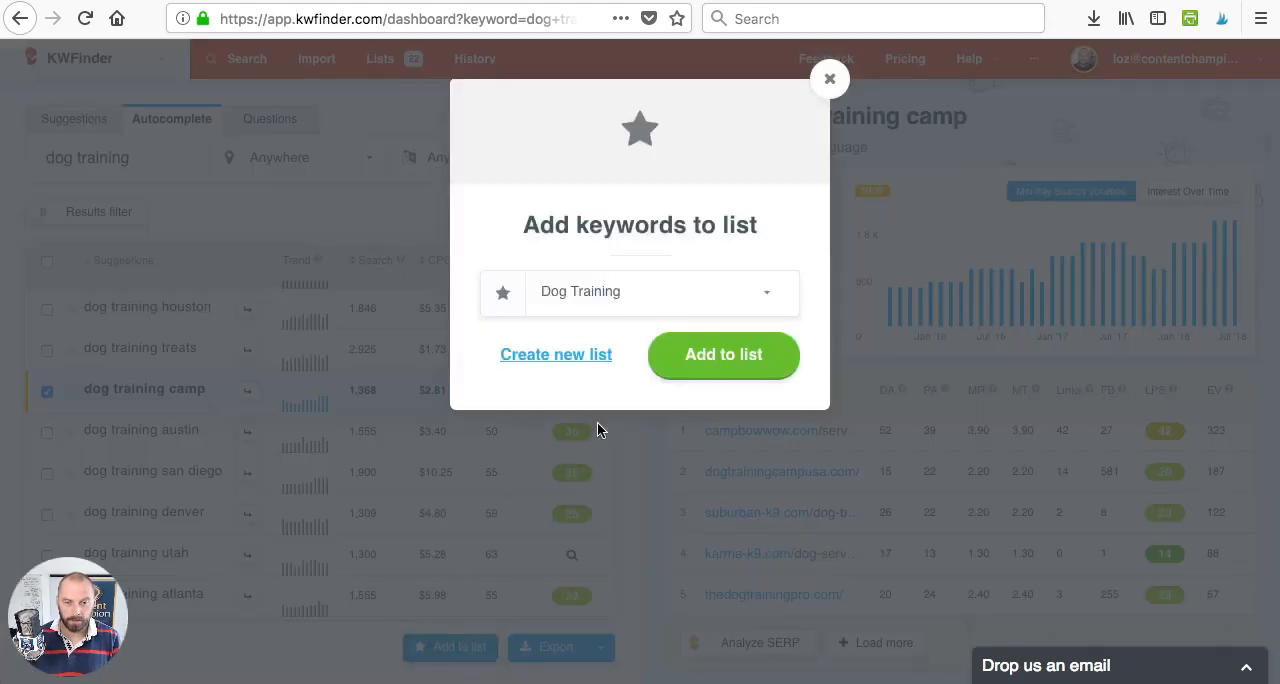
left_click(698, 355)
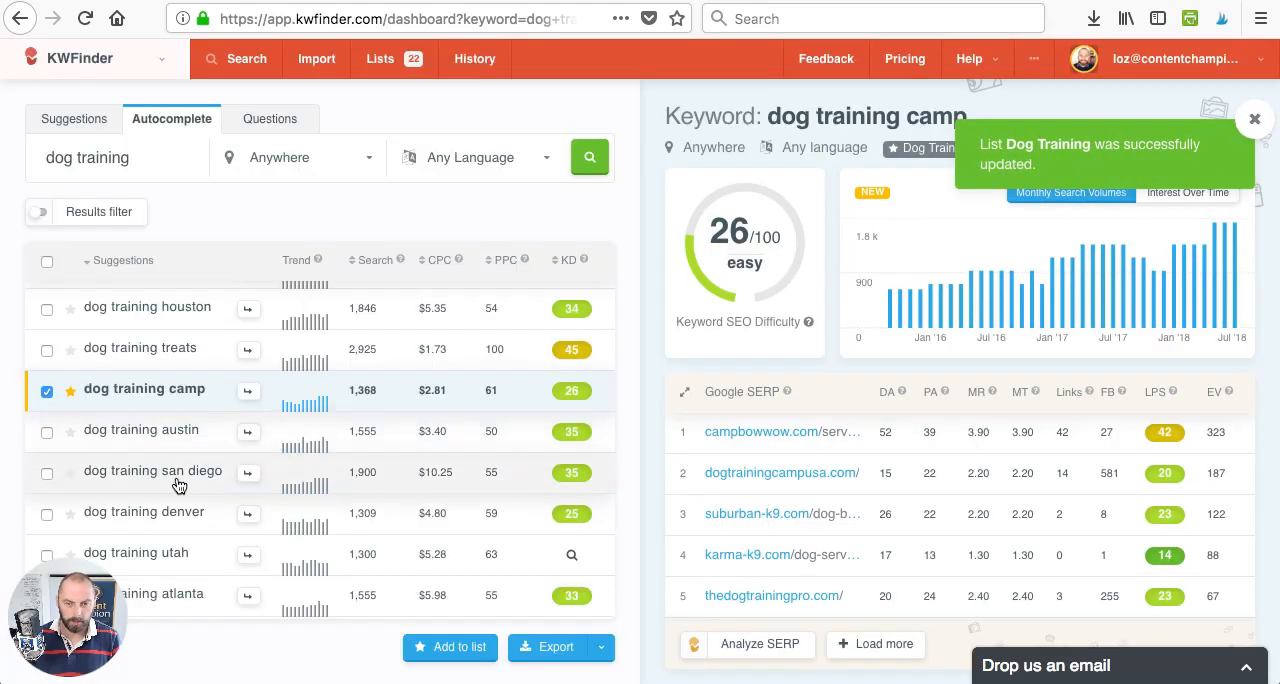
- Find "dog training utah" in the autocomplete results and retrieve its keyword difficulty and SERP data
scroll(170, 485, "down", 1)
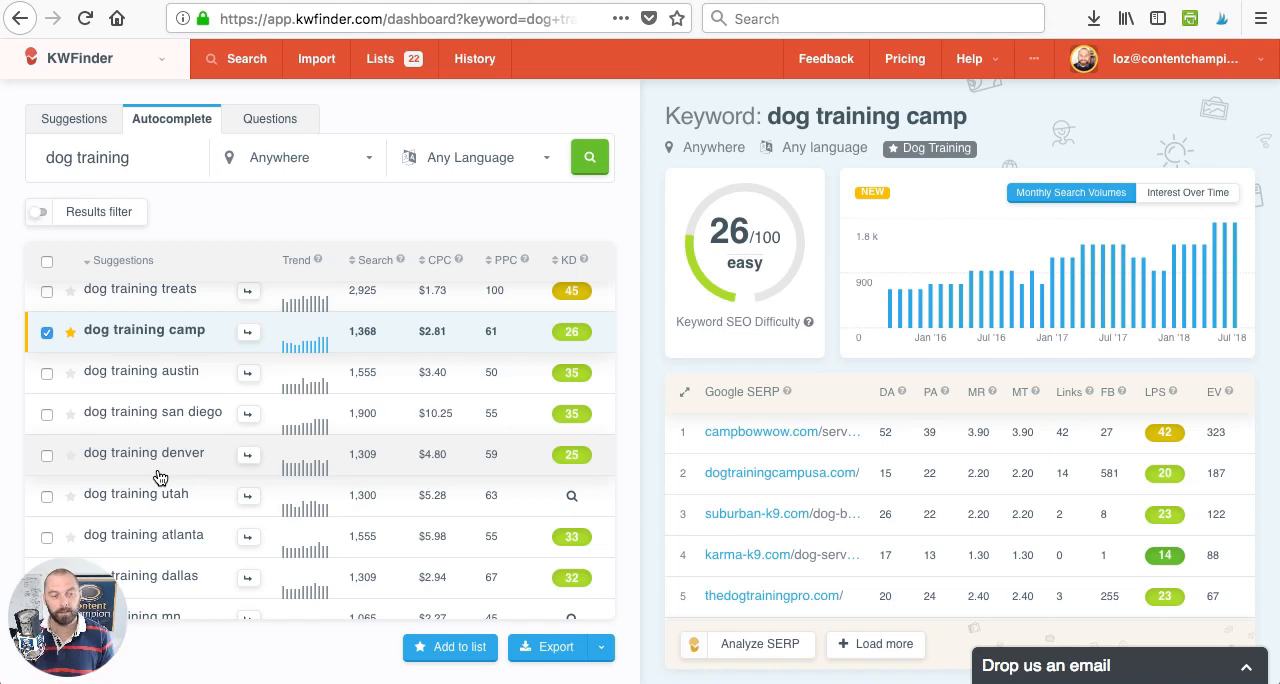
scroll(158, 476, "down", 3)
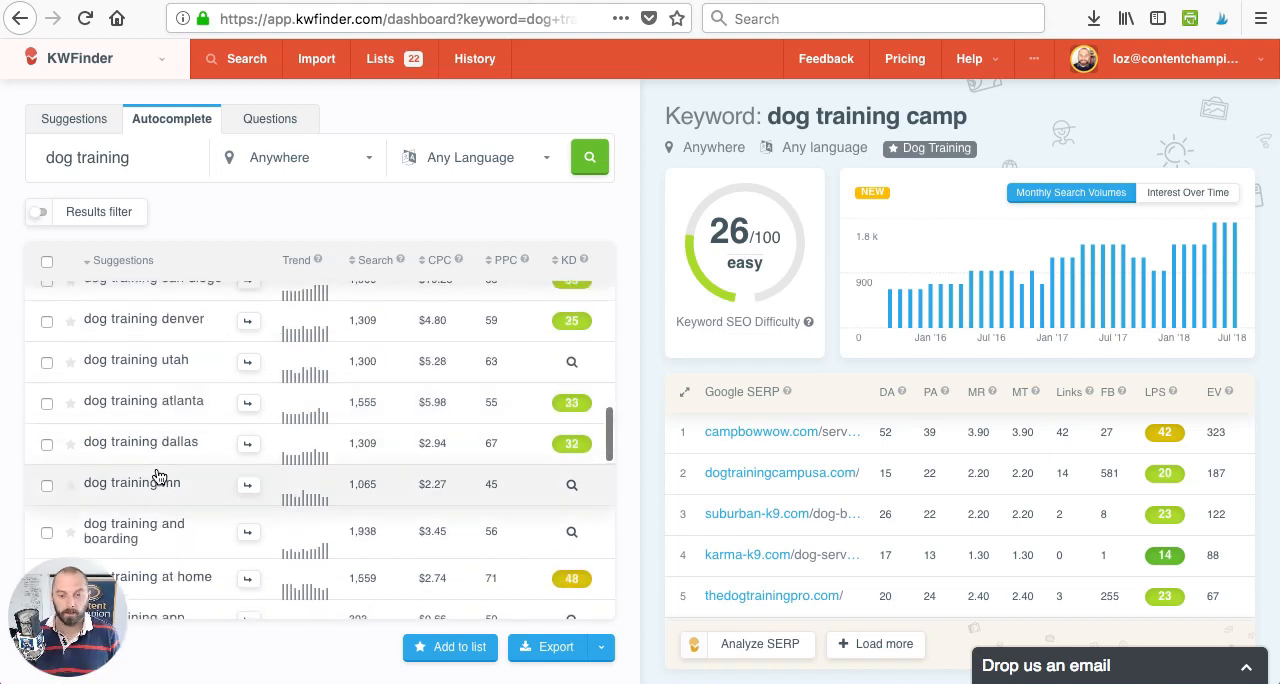
left_click(574, 366)
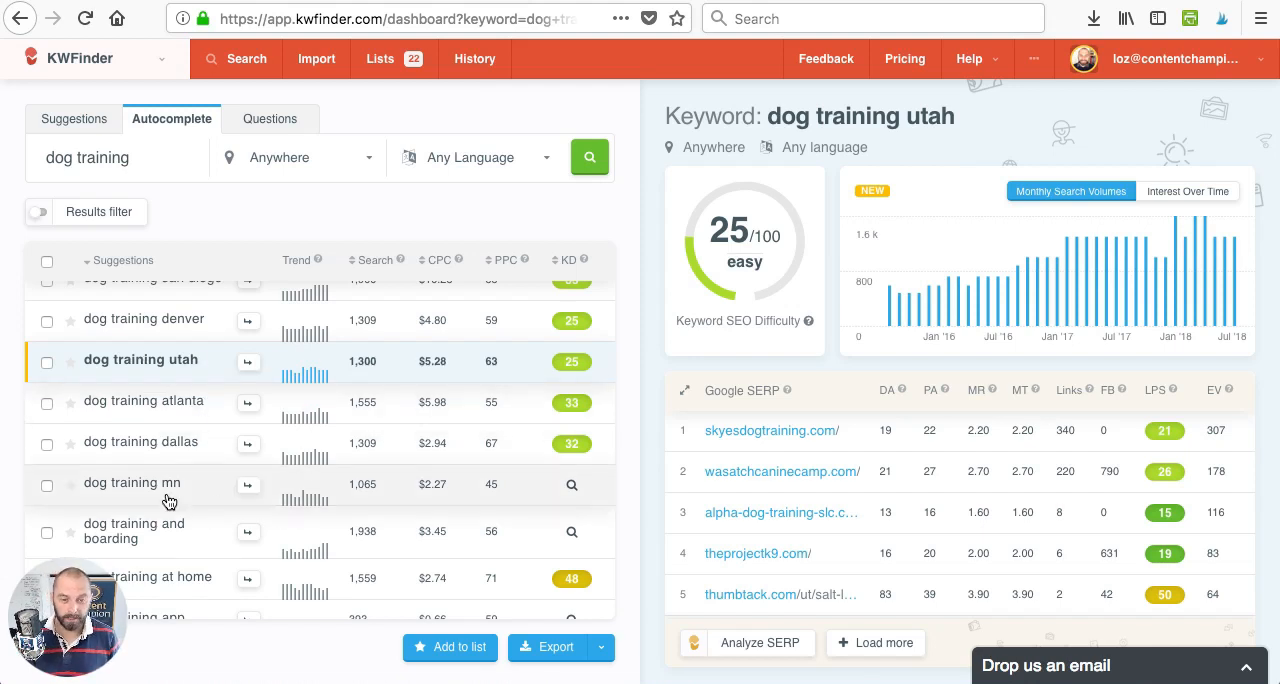
- Look further through the autocomplete results, comparing search volumes and difficulty from "dog training mn" to the keywords beginning with "dog training c"
scroll(172, 501, "down", 5)
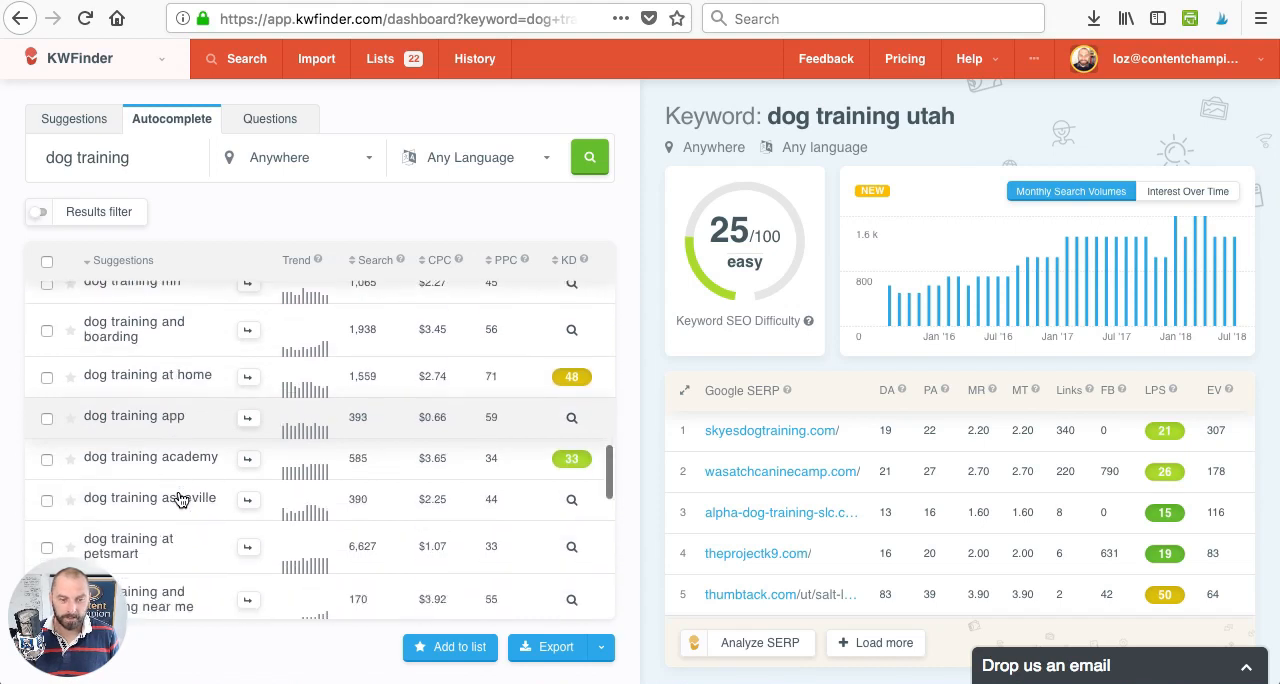
scroll(174, 477, "down", 2)
scroll(165, 440, "down", 1)
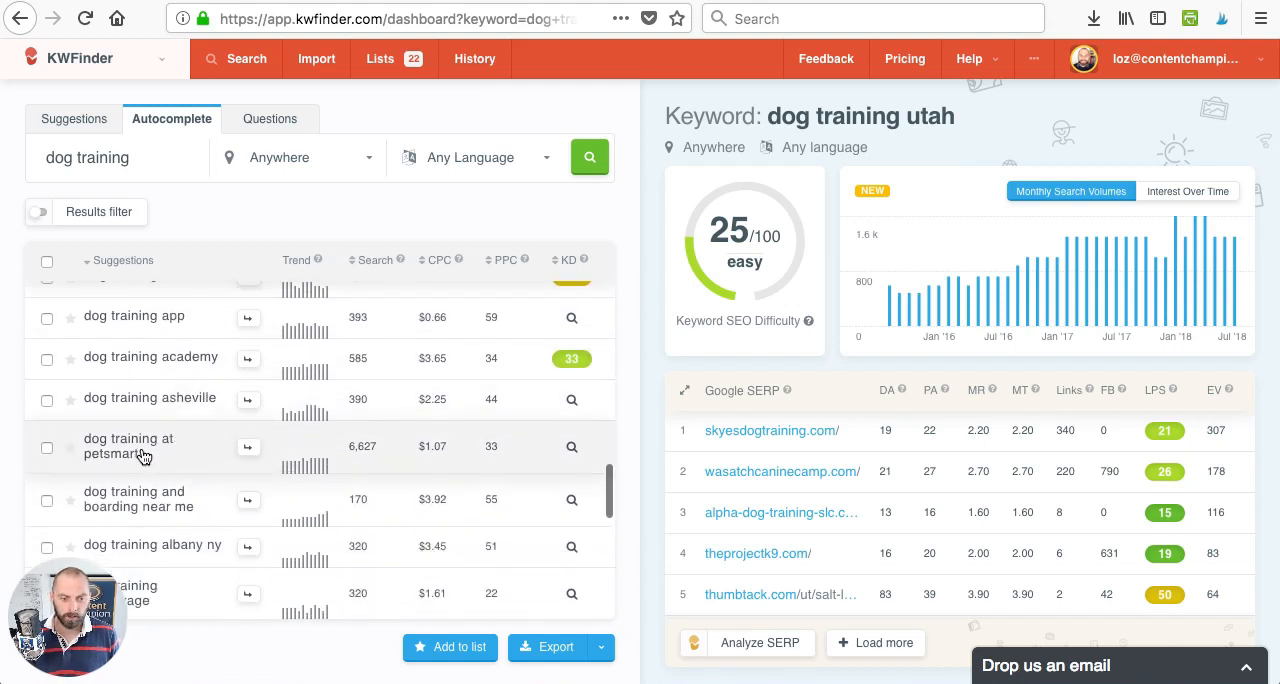
scroll(143, 450, "down", 1)
scroll(120, 438, "down", 1)
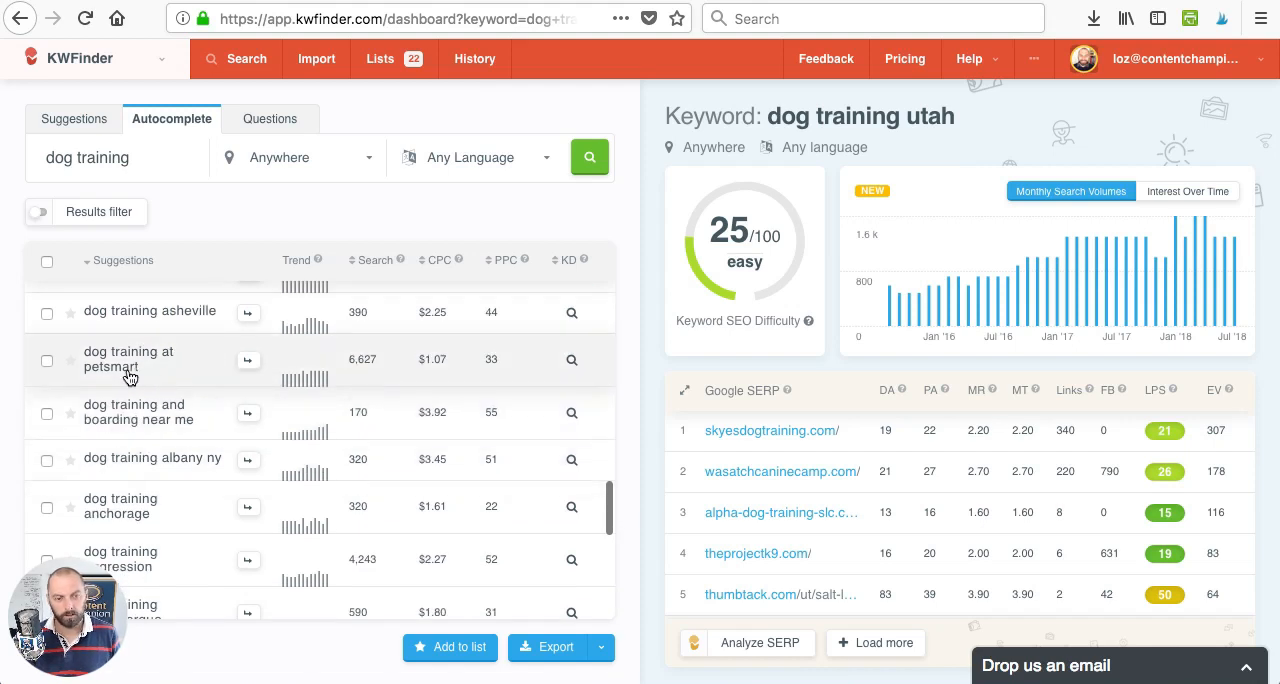
scroll(155, 376, "down", 2)
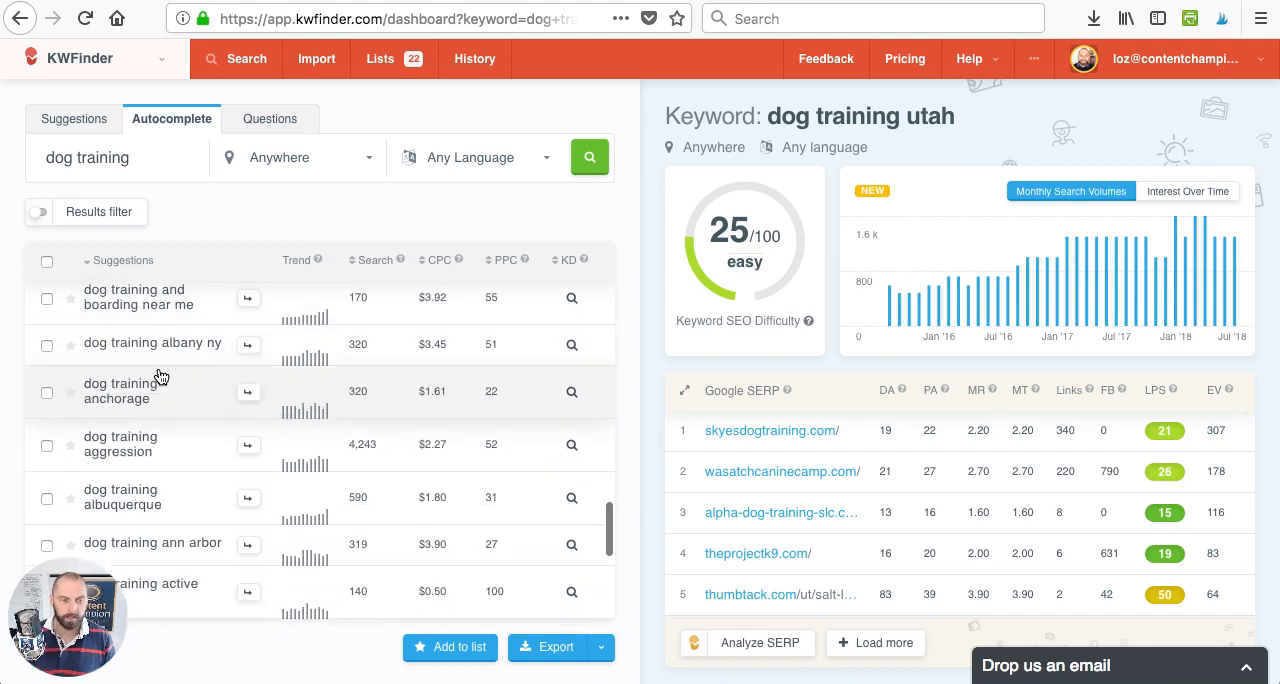
scroll(160, 376, "down", 3)
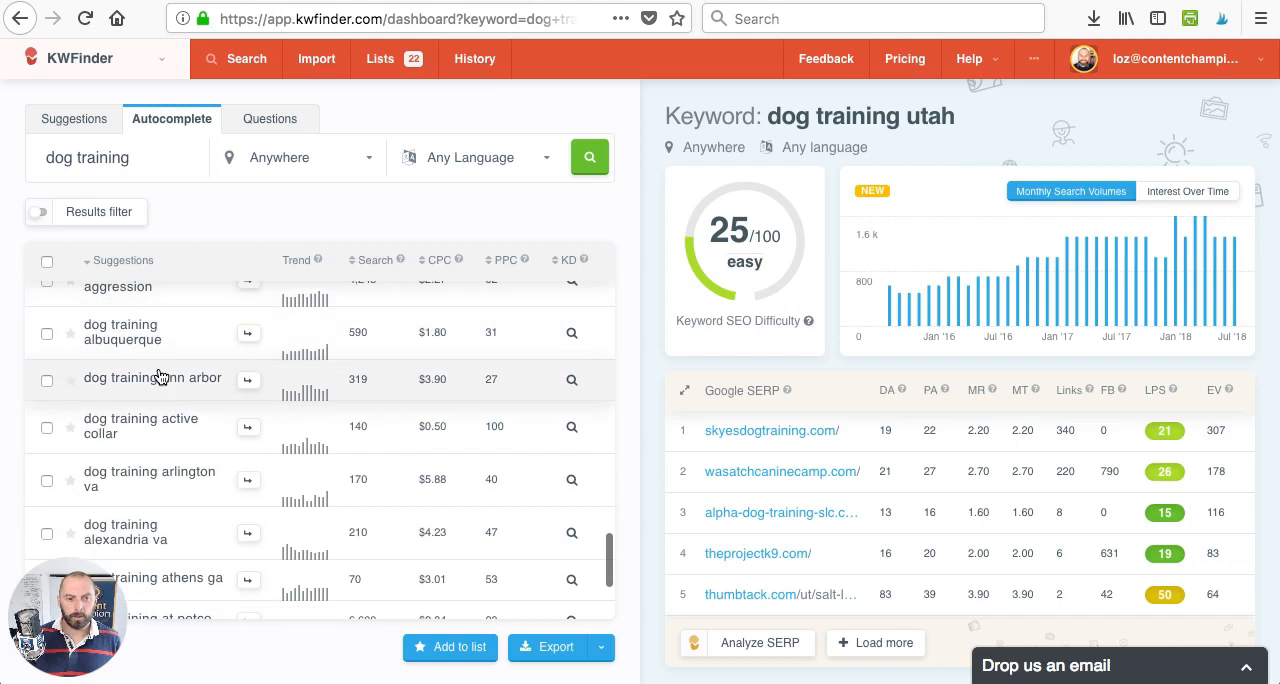
scroll(158, 376, "down", 5)
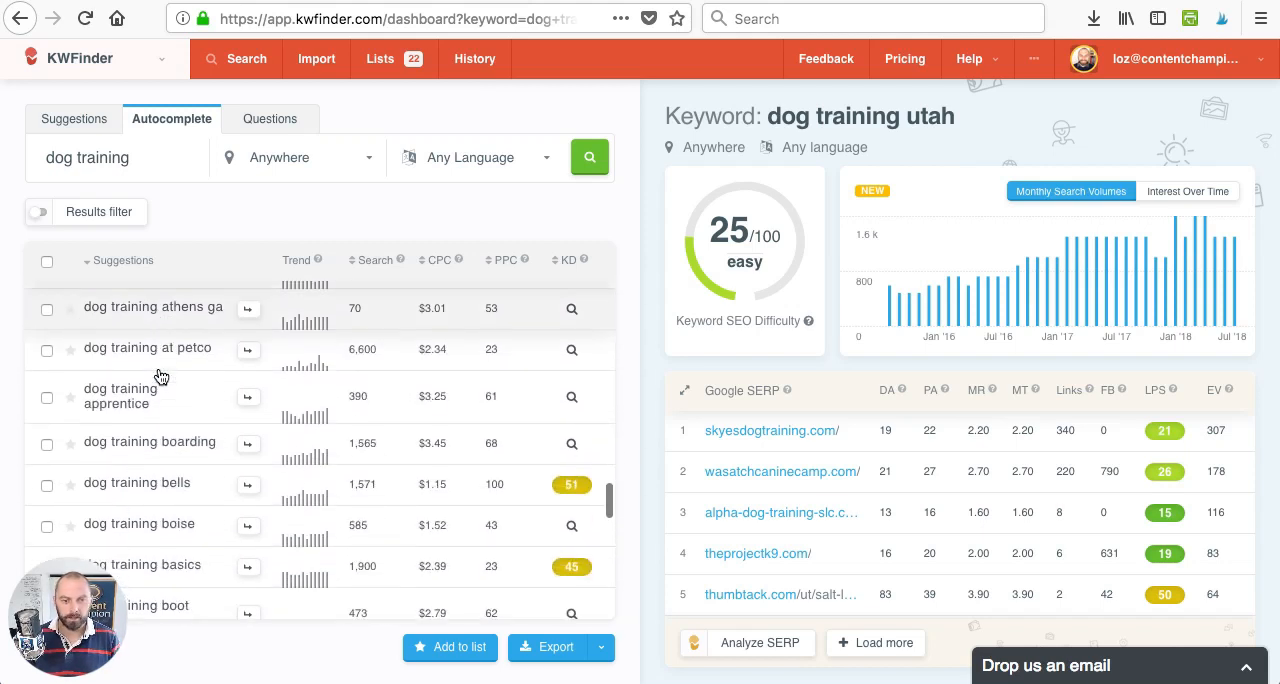
scroll(158, 376, "down", 5)
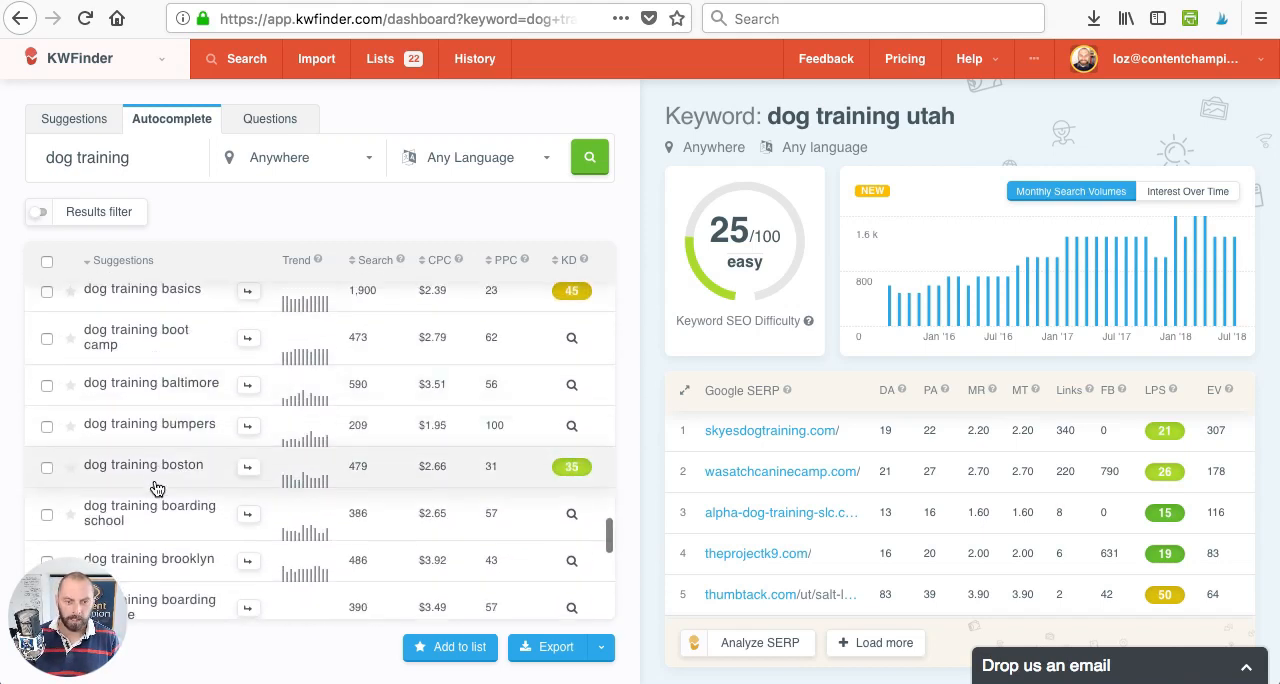
scroll(152, 482, "down", 2)
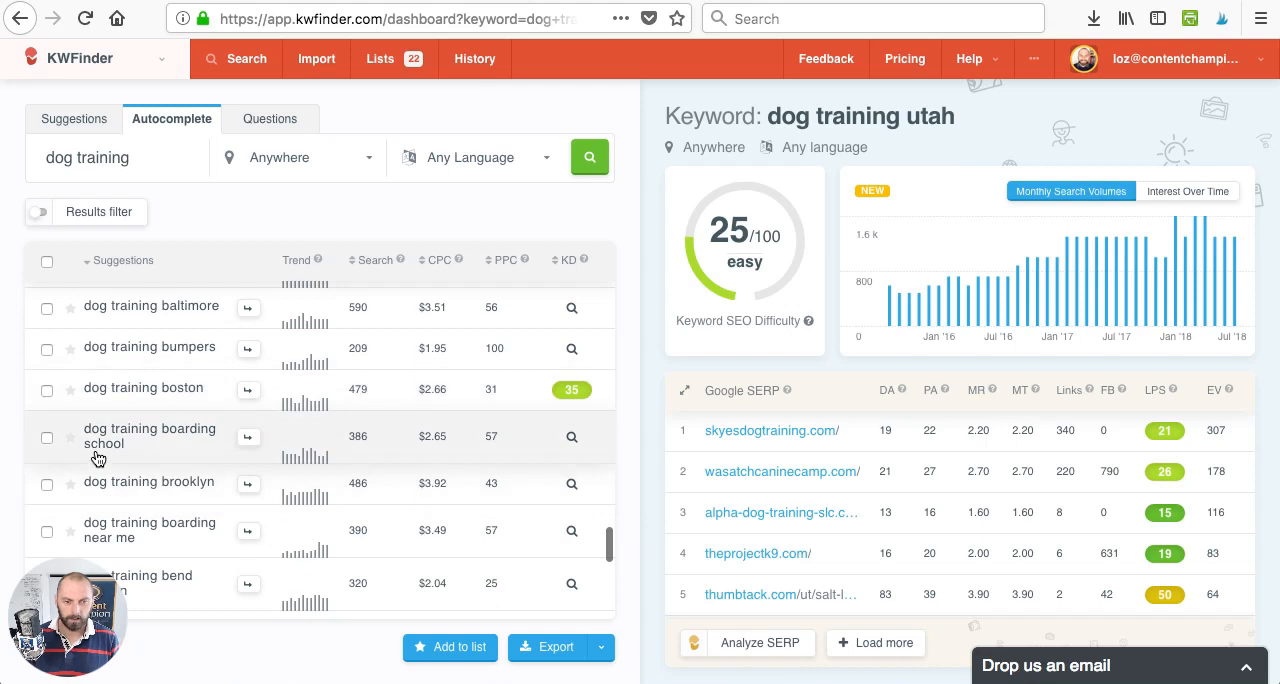
scroll(97, 455, "down", 1)
scroll(190, 472, "down", 3)
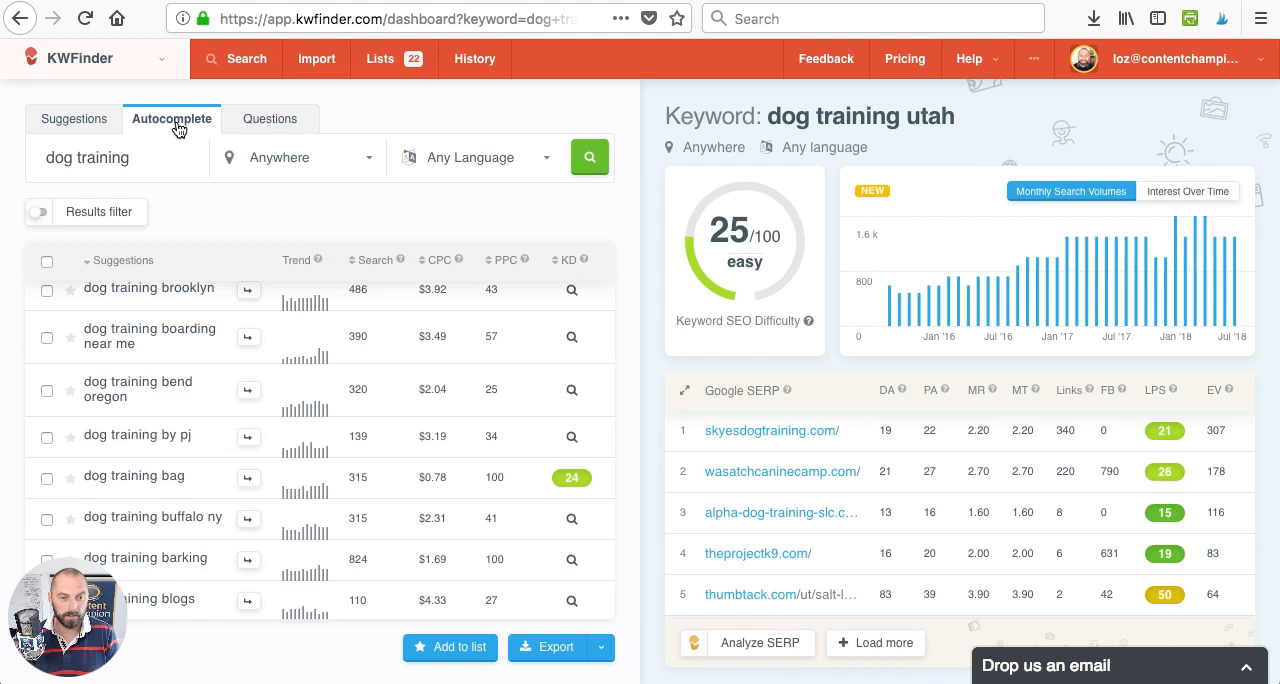
scroll(176, 342, "down", 5)
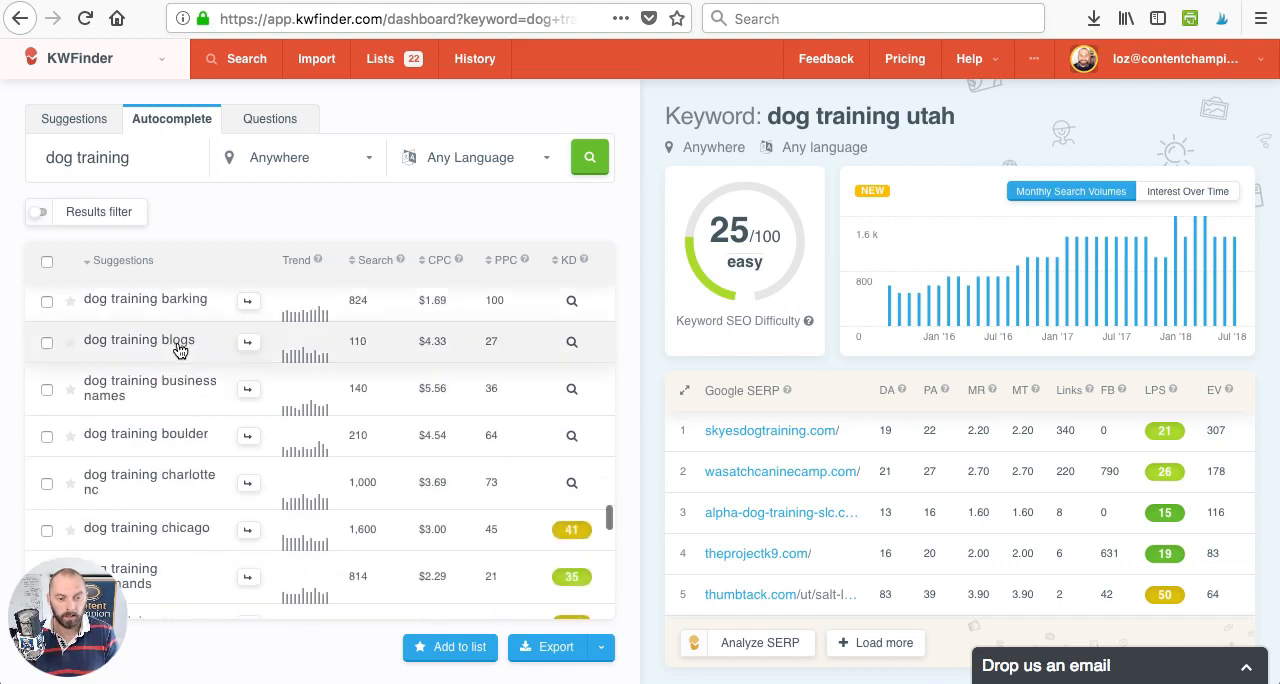
- Go back to the "dog training aggression" result and retrieve its keyword difficulty and SERP competition
scroll(180, 349, "up", 5)
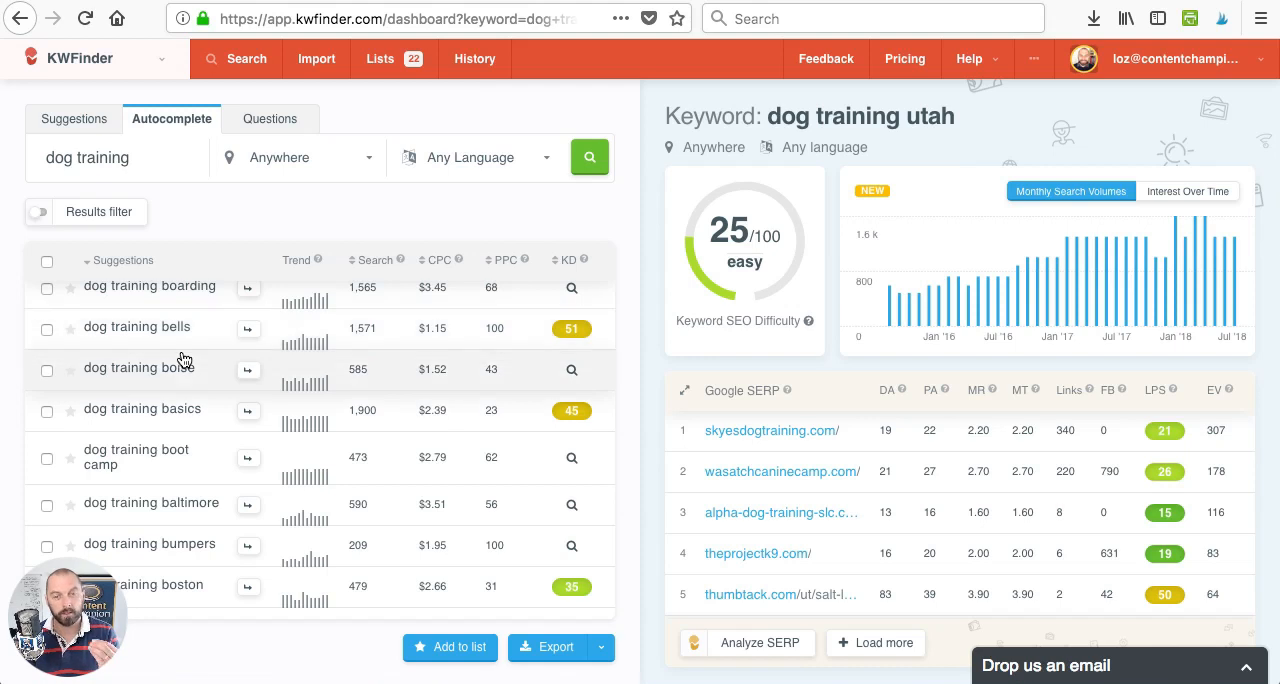
scroll(355, 505, "up", 2)
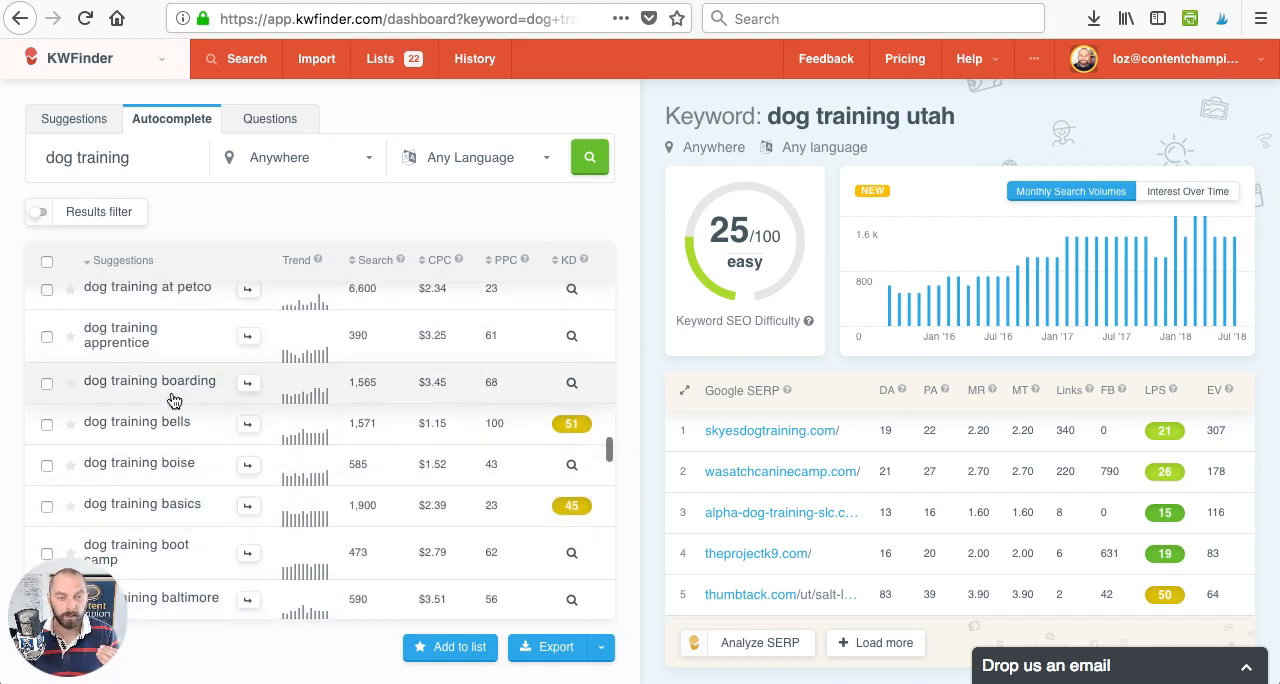
scroll(172, 400, "up", 3)
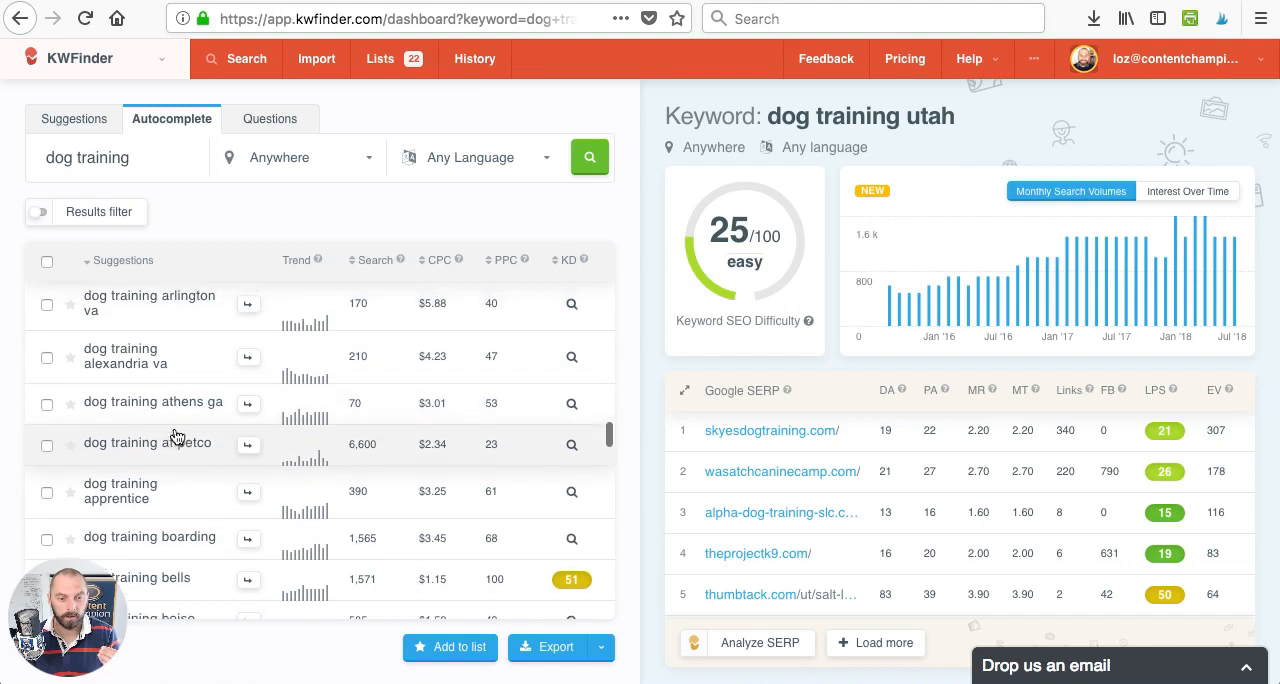
scroll(180, 440, "up", 3)
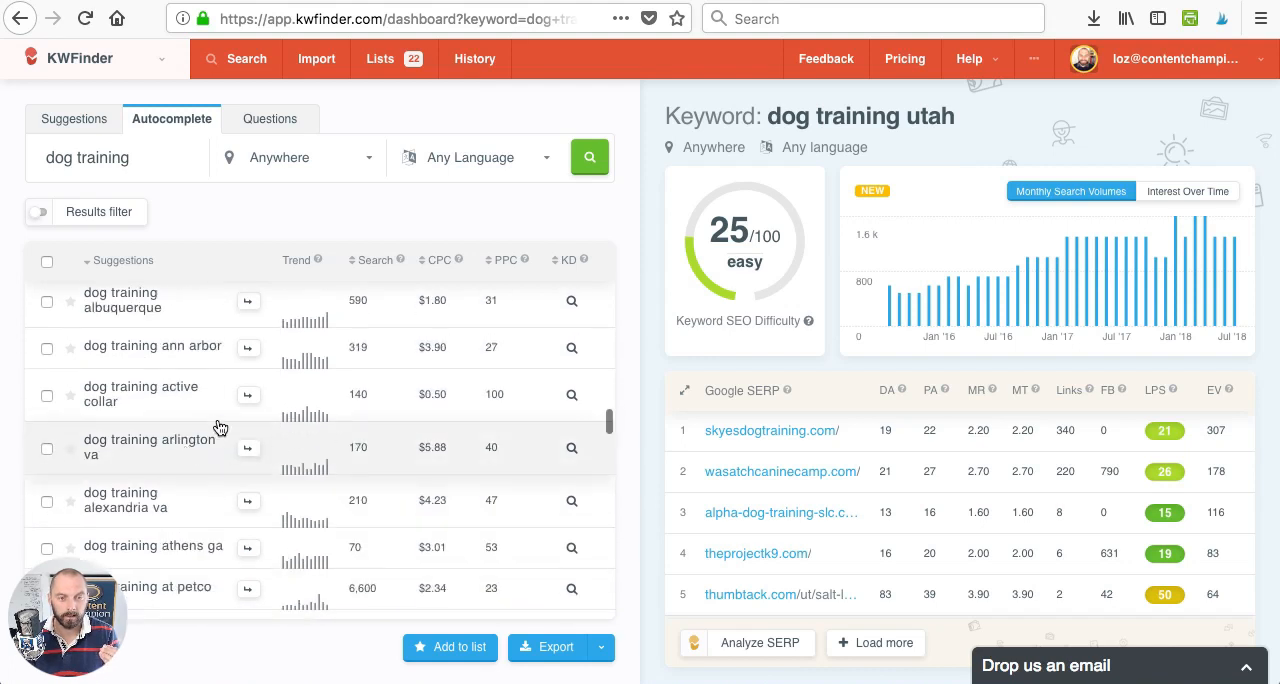
scroll(166, 398, "up", 2)
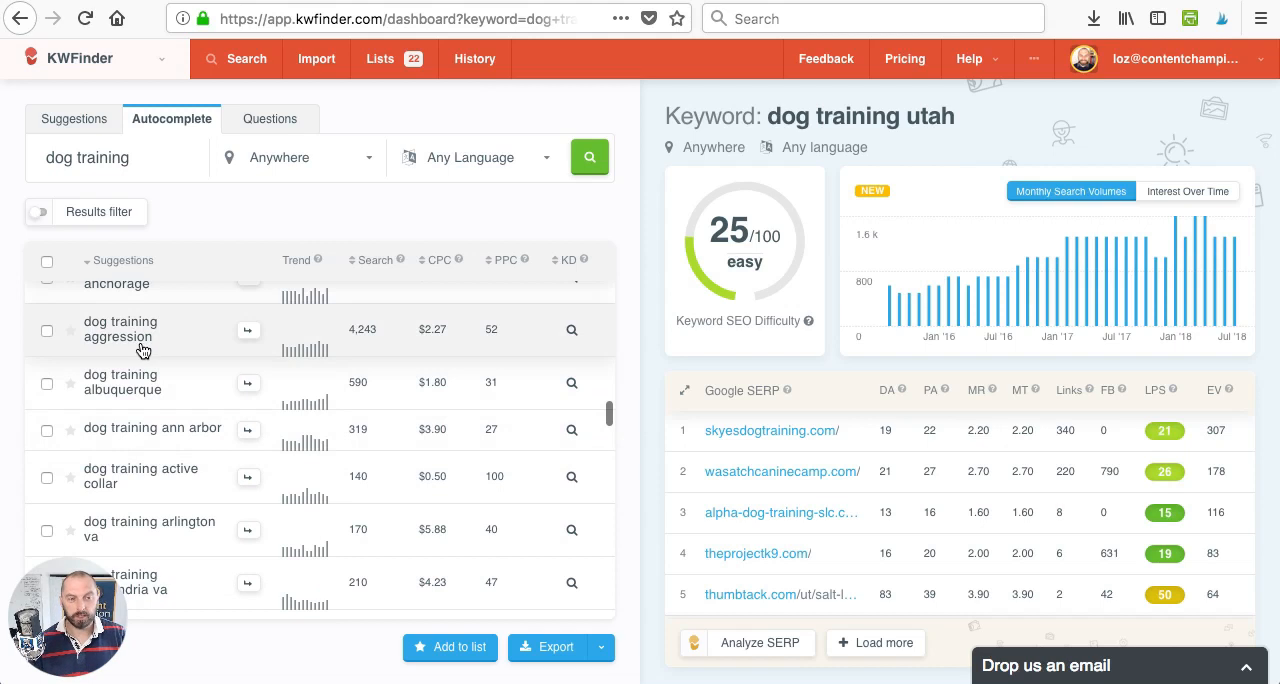
scroll(150, 375, "up", 3)
scroll(143, 368, "down", 1)
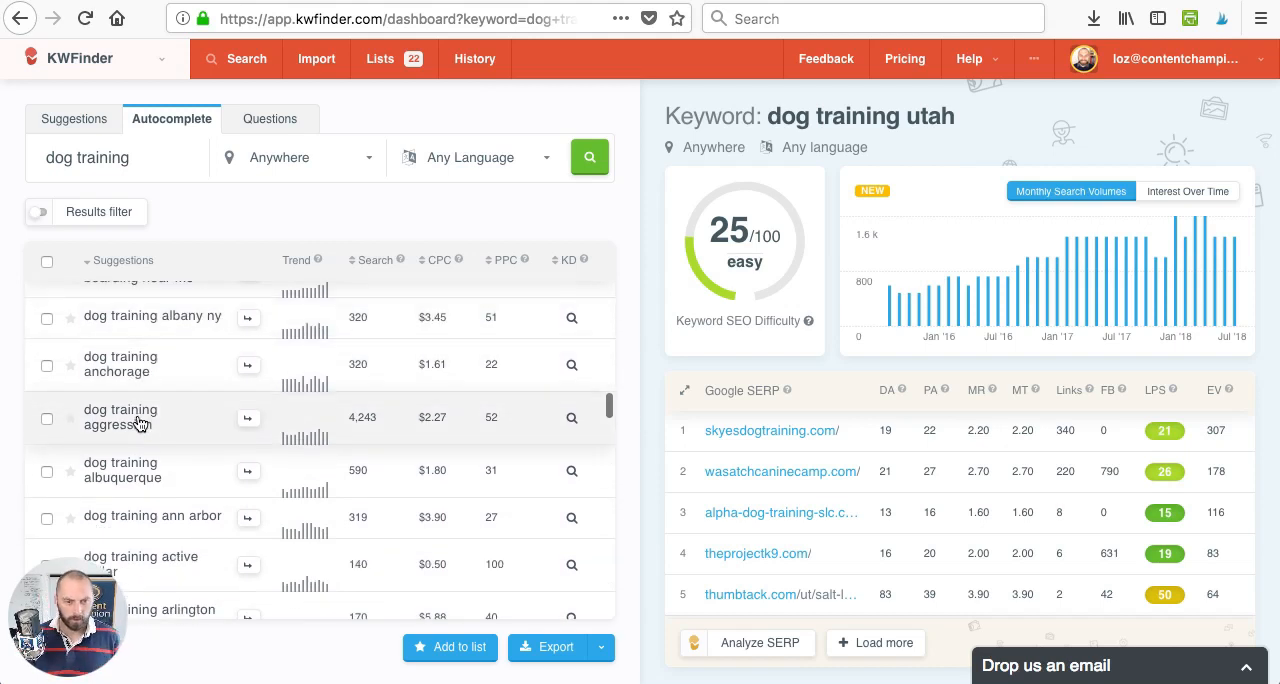
left_click(566, 414)
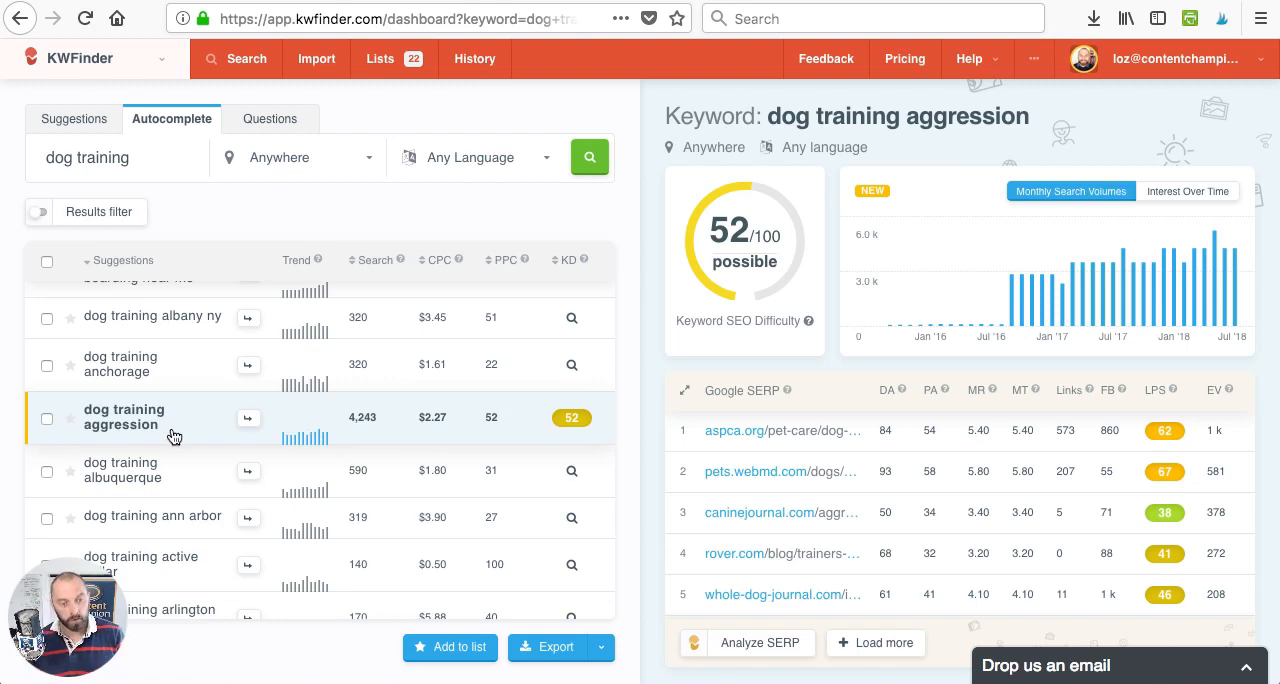
scroll(214, 389, "up", 5)
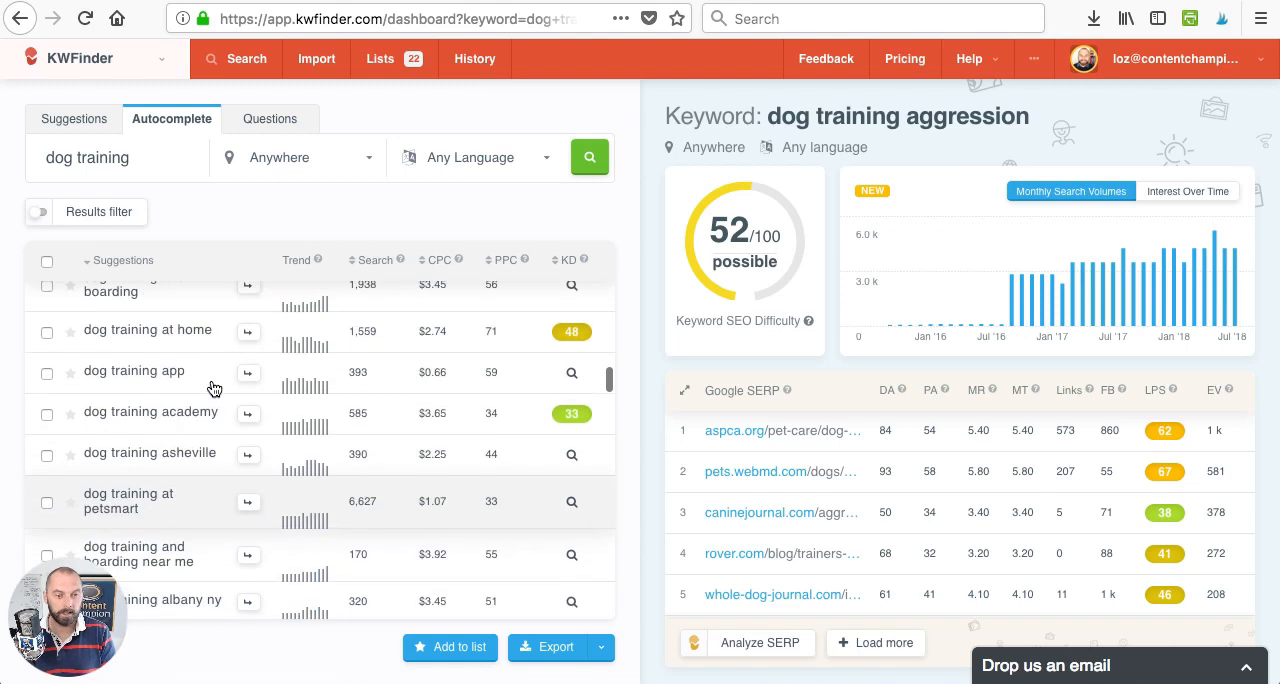
scroll(214, 389, "down", 5)
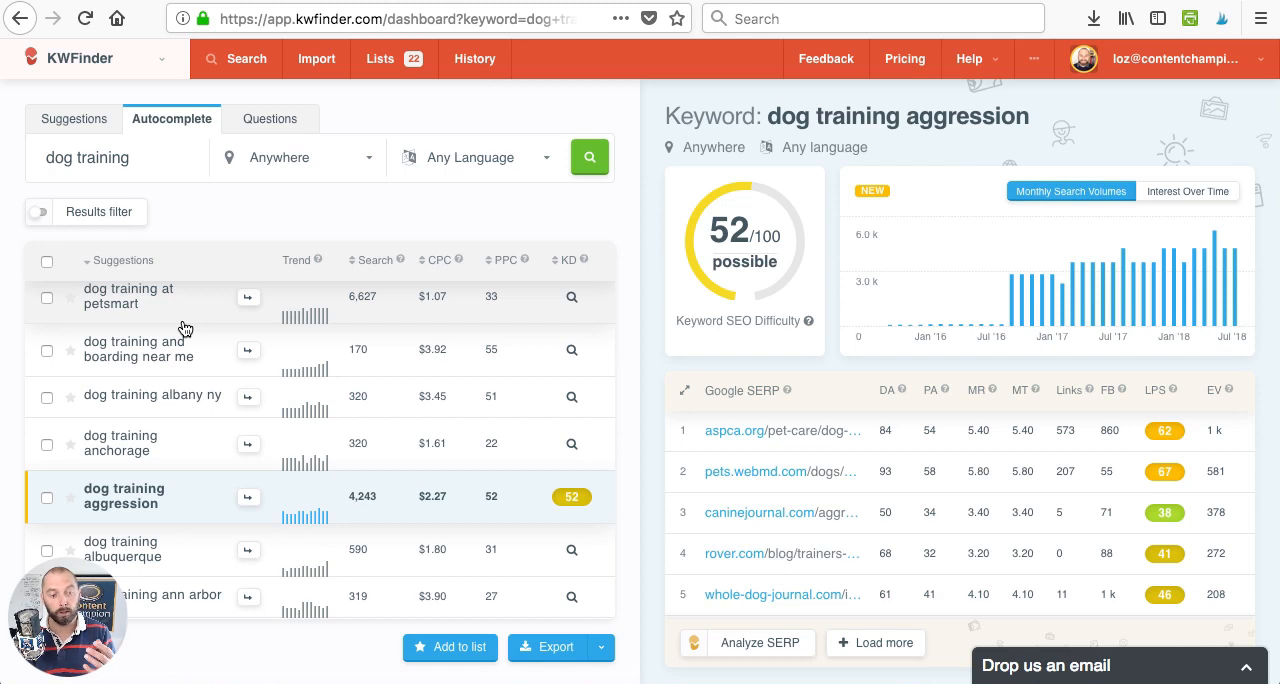
- Run a Questions keyword search for "dog training" and retrieve the difficulty of "how many dog training treats per day"
left_click(270, 123)
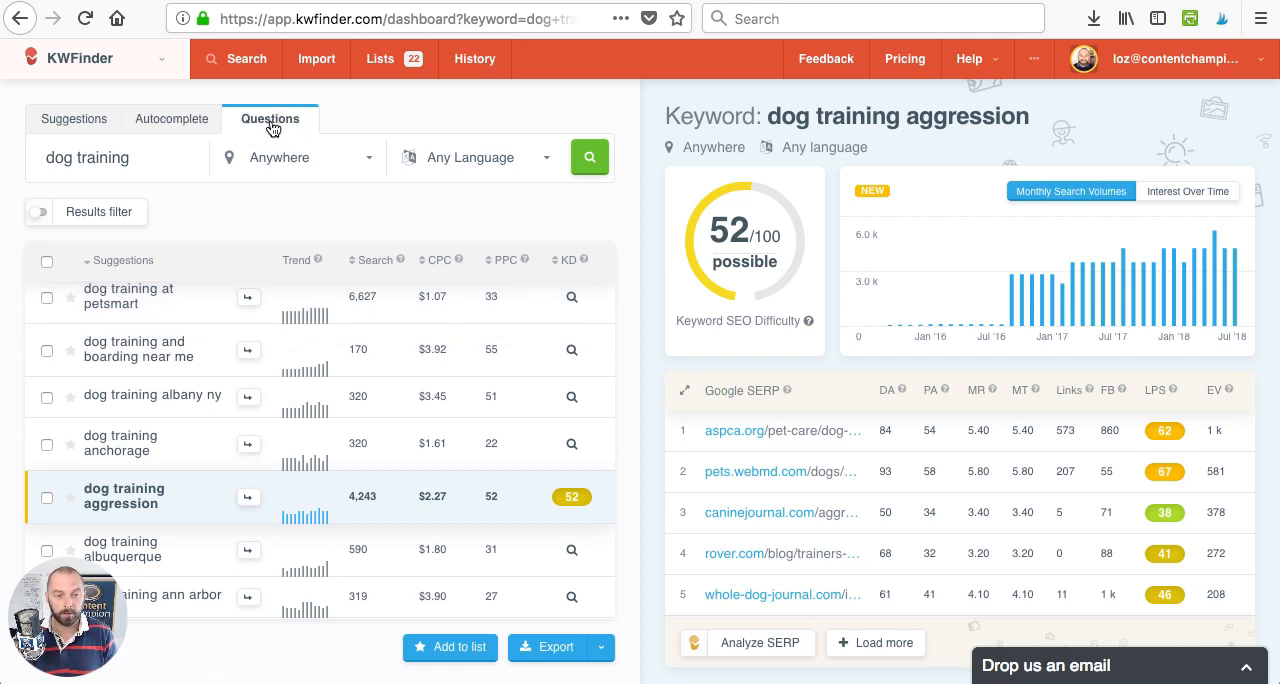
left_click(584, 166)
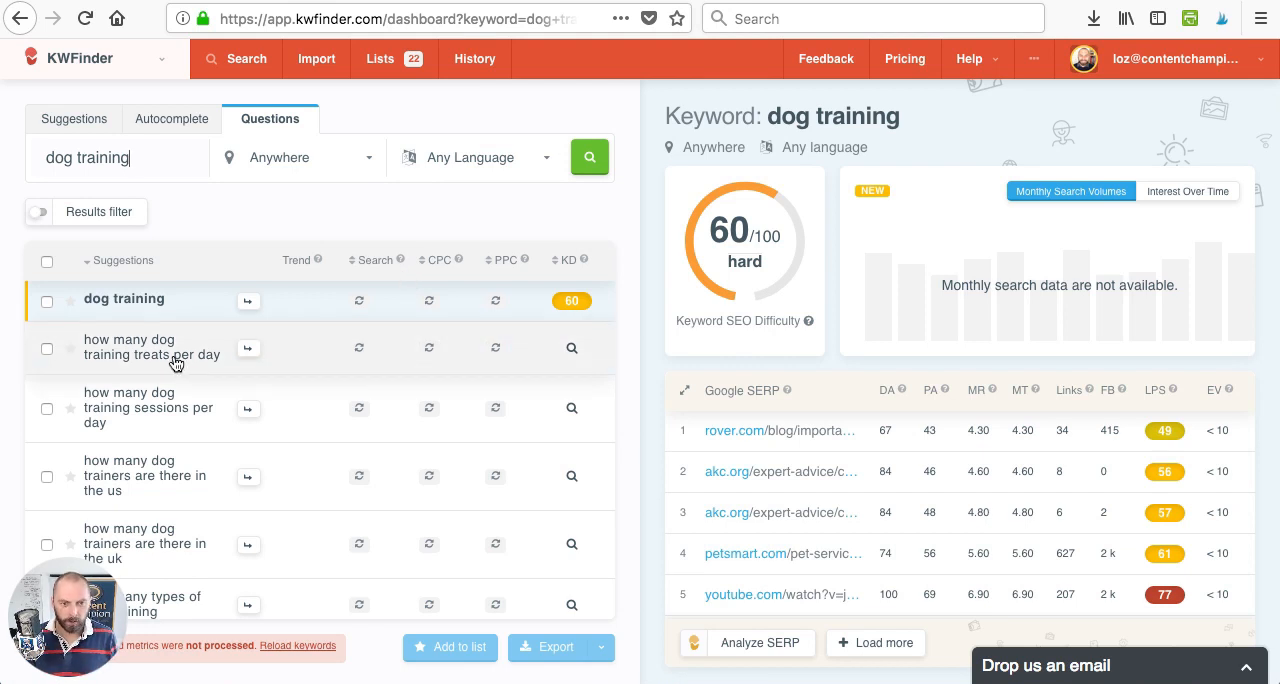
left_click(570, 350)
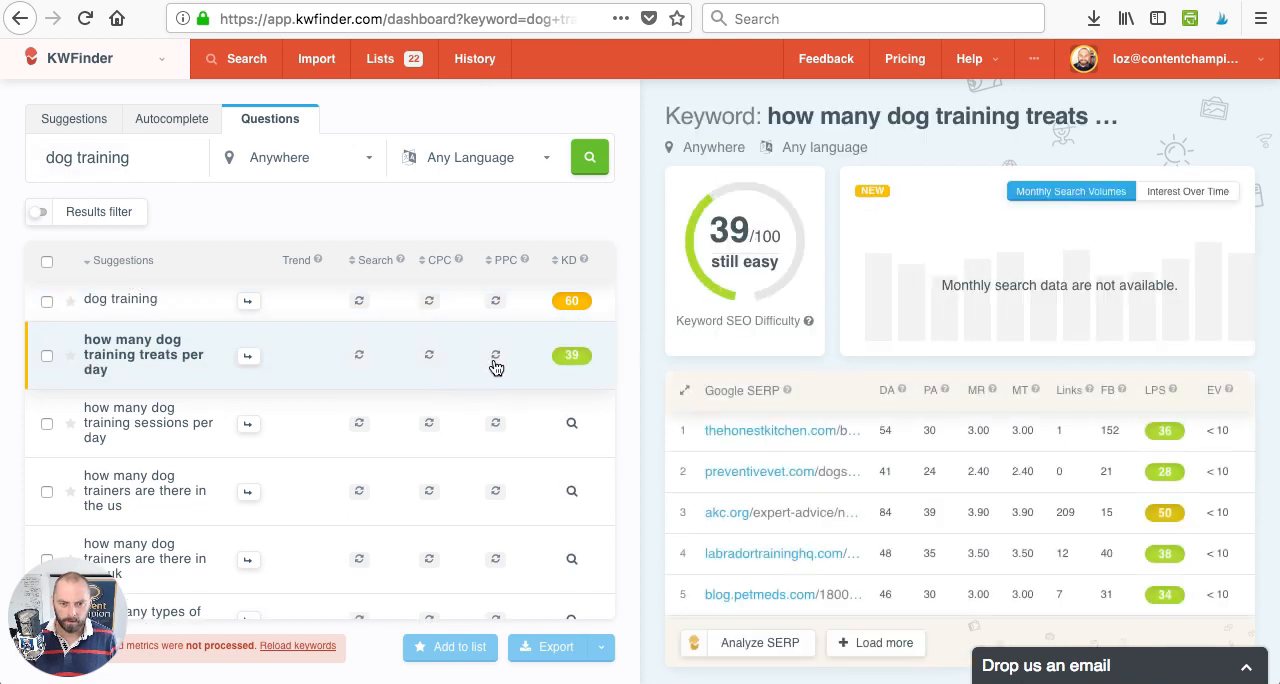
- Load the missing search volume, CPC and PPC metrics for the question results and look through the "how many" questions
left_click(360, 358)
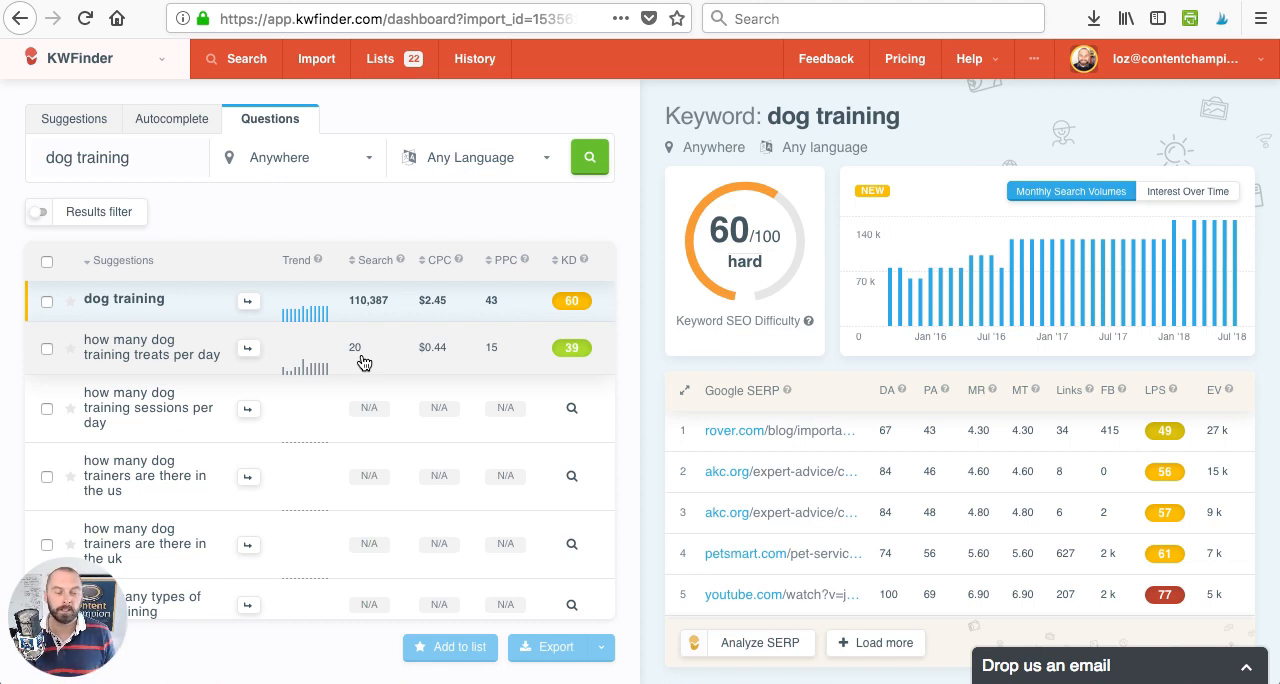
scroll(339, 407, "down", 1)
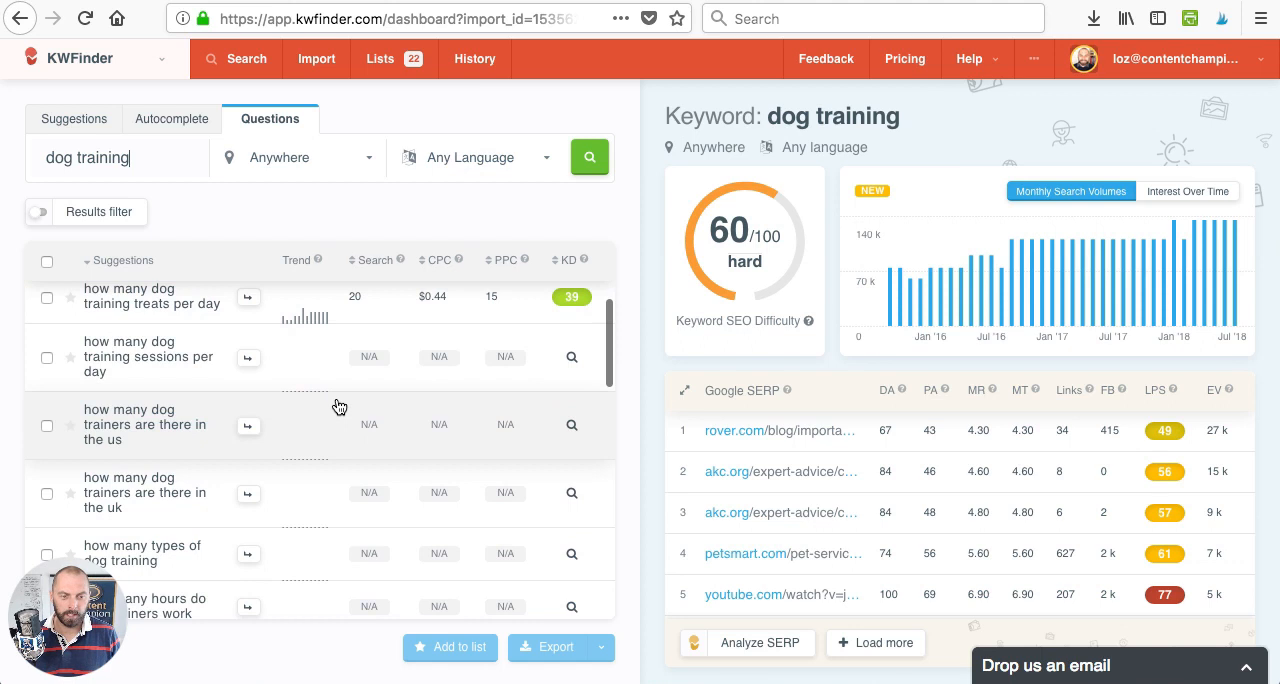
scroll(339, 407, "up", 1)
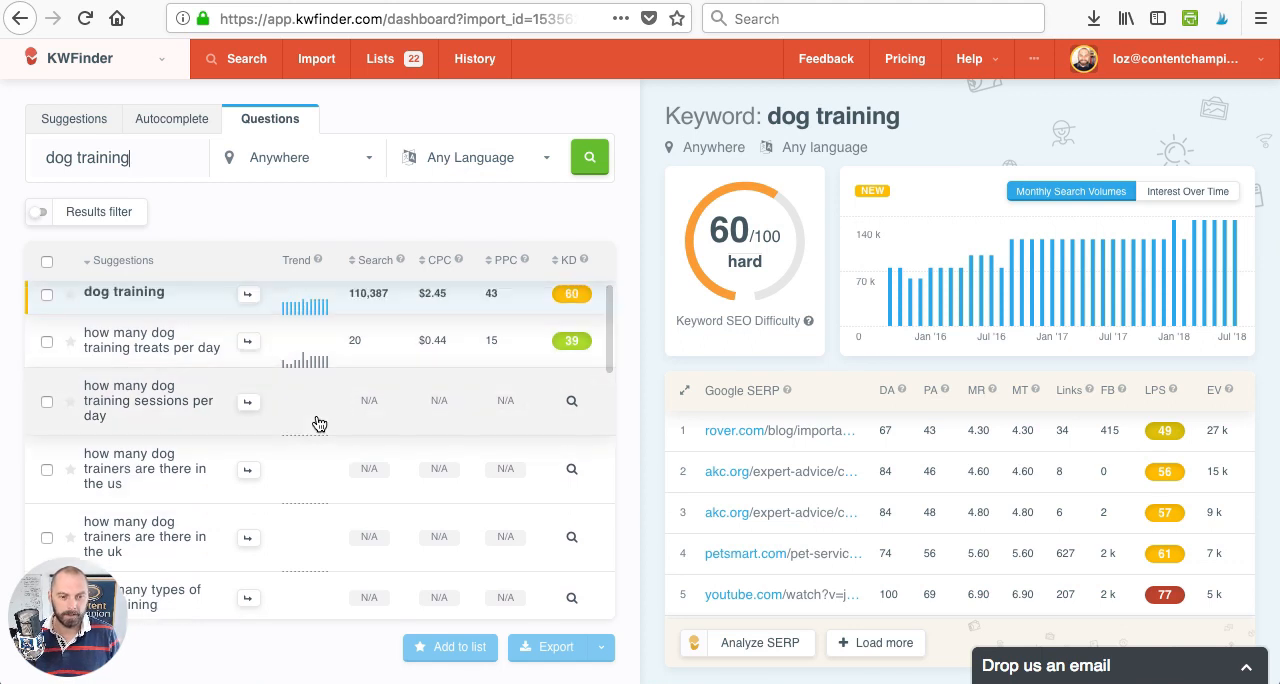
scroll(319, 424, "down", 1)
scroll(320, 423, "down", 1)
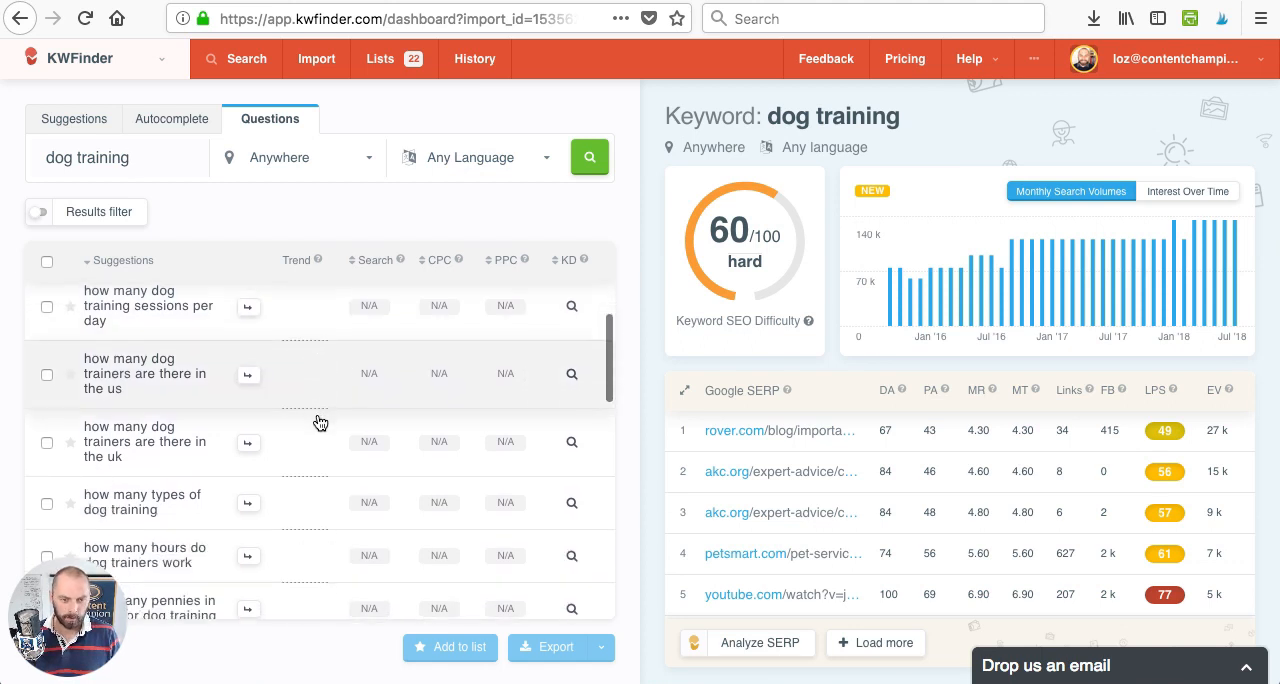
scroll(315, 455, "down", 1)
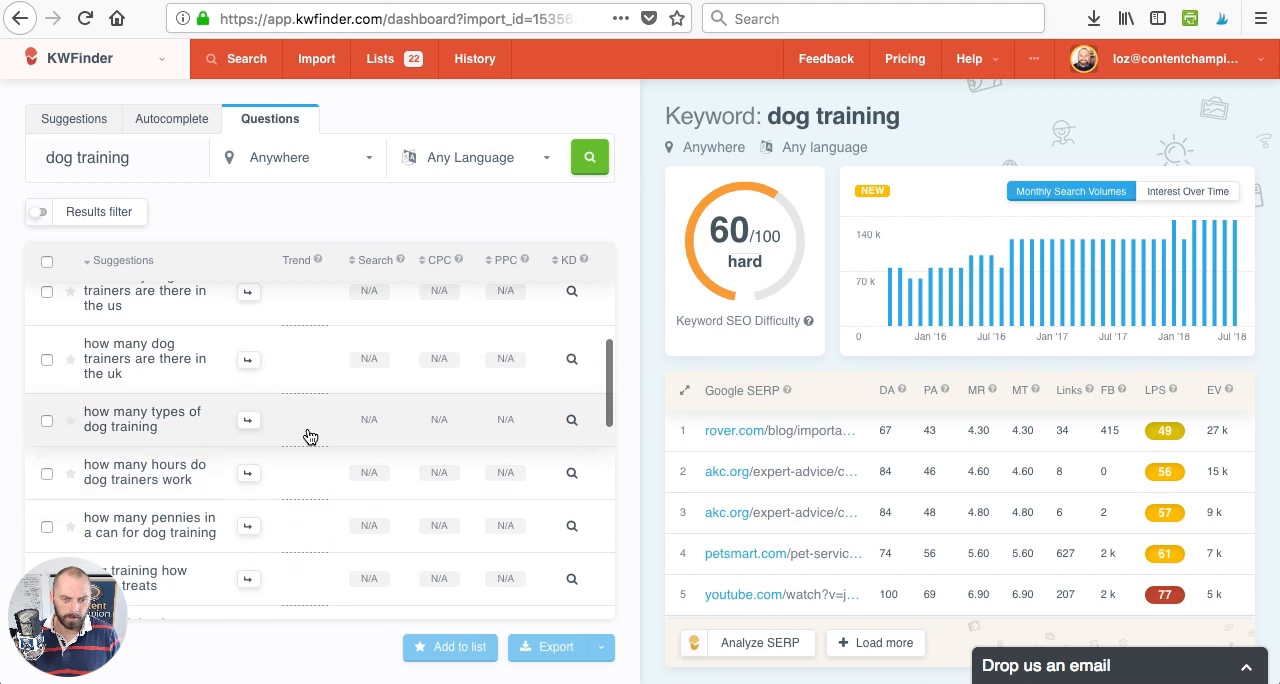
scroll(310, 437, "down", 1)
scroll(307, 438, "down", 2)
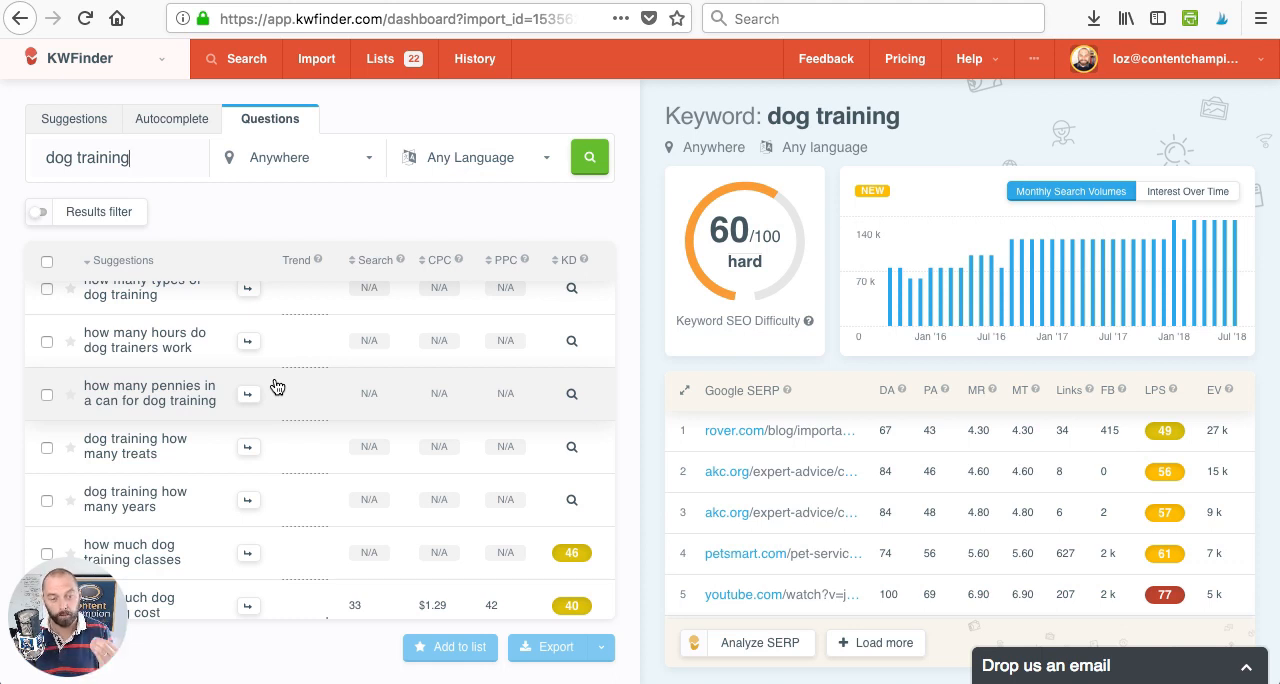
- Look through the "how much" dog training questions, comparing their search volumes and keyword difficulty
scroll(277, 387, "down", 3)
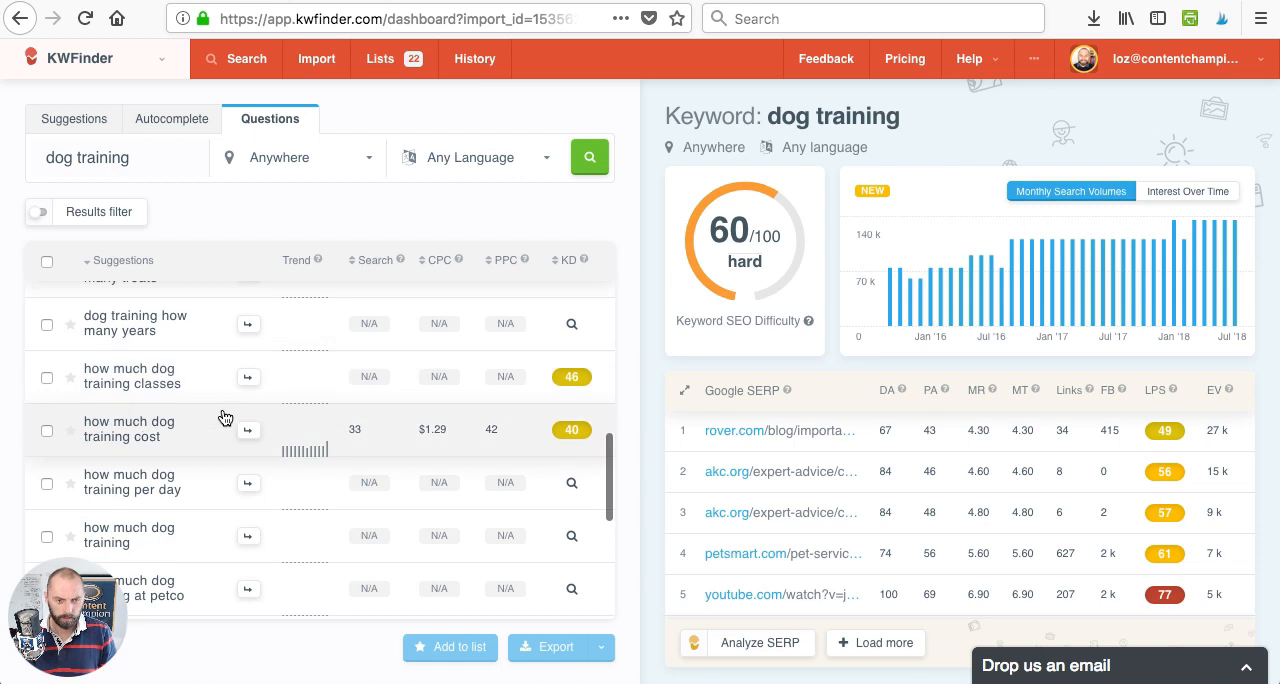
scroll(223, 412, "down", 2)
scroll(166, 405, "up", 1)
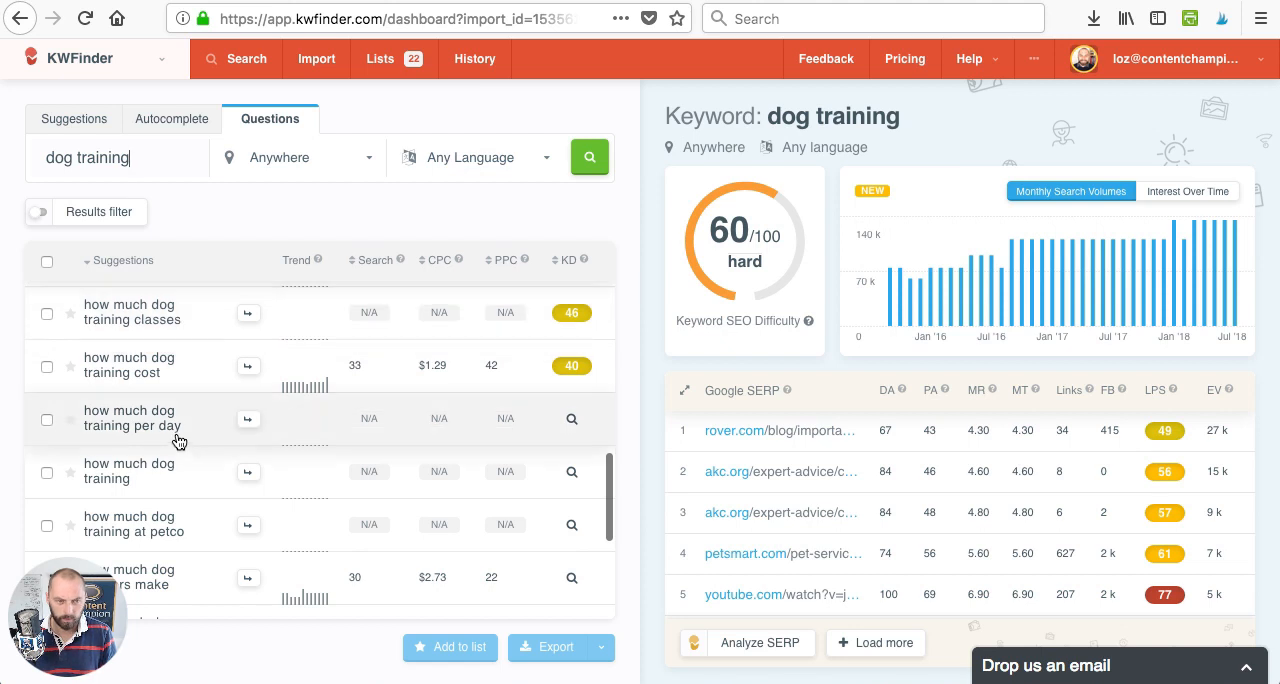
scroll(177, 437, "down", 1)
scroll(177, 489, "down", 2)
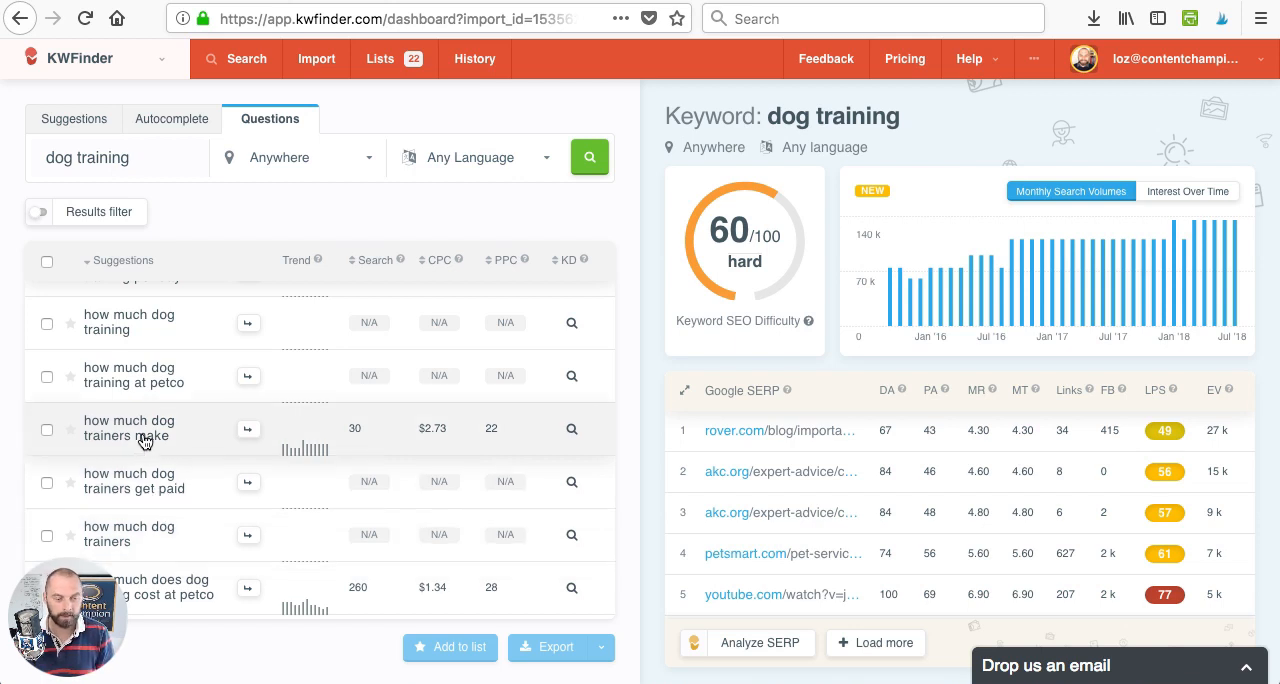
scroll(155, 385, "down", 2)
scroll(160, 385, "down", 2)
scroll(163, 385, "down", 2)
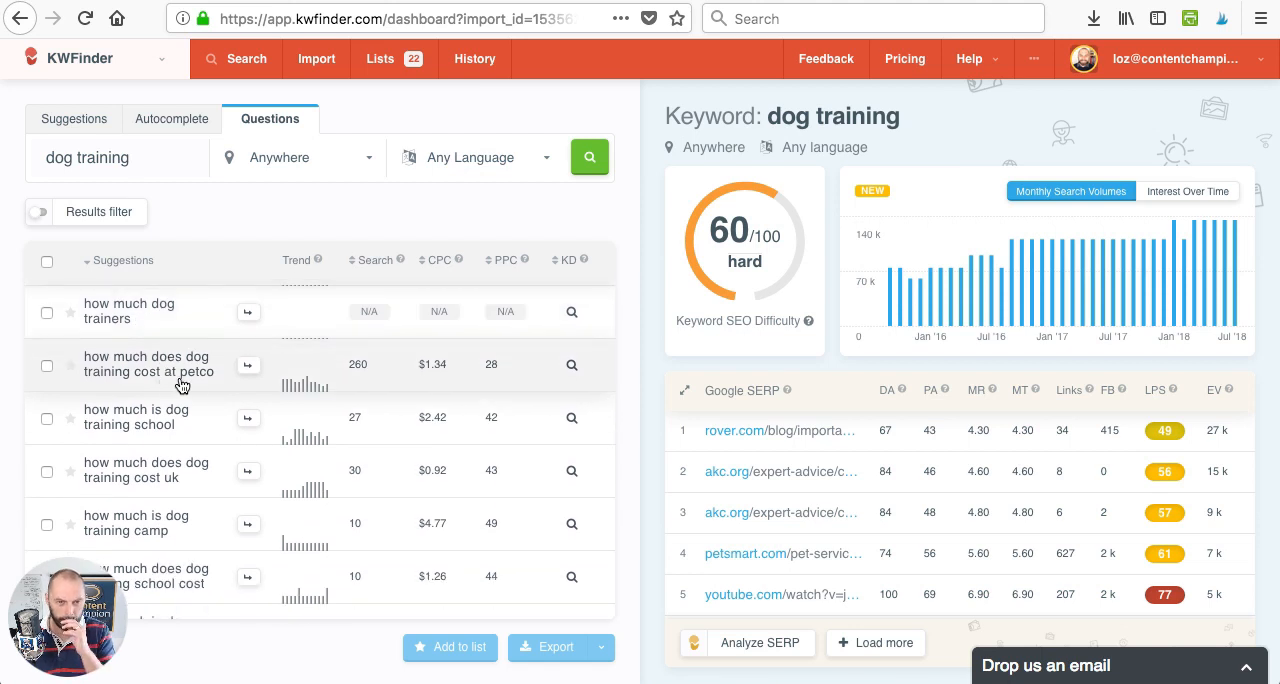
- Sort the question results by highest search volume and look through them for worthwhile keywords
left_click(358, 266)
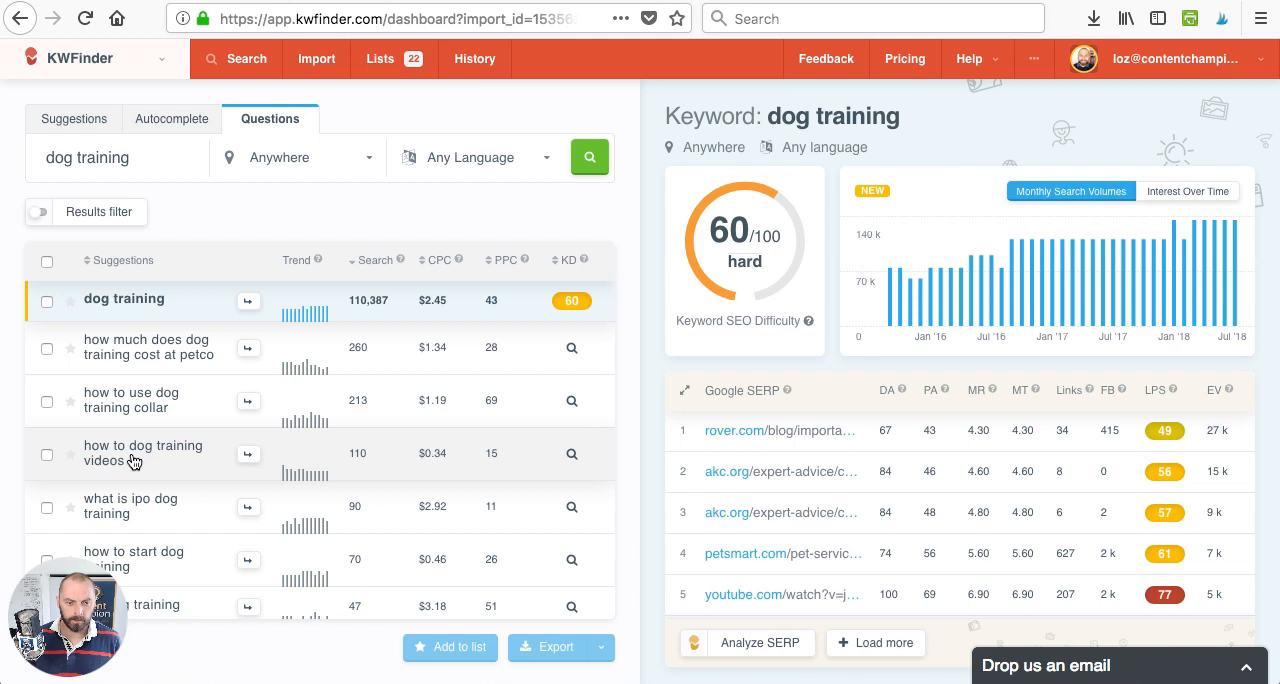
scroll(150, 465, "down", 1)
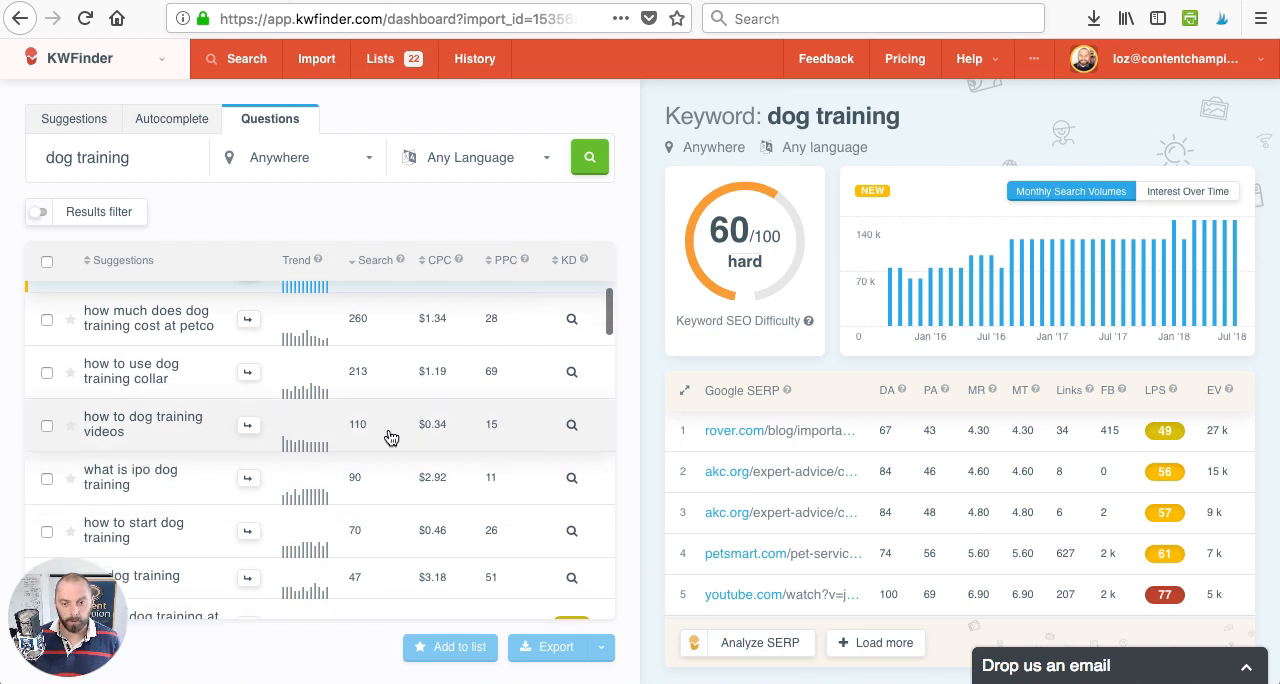
scroll(198, 472, "down", 1)
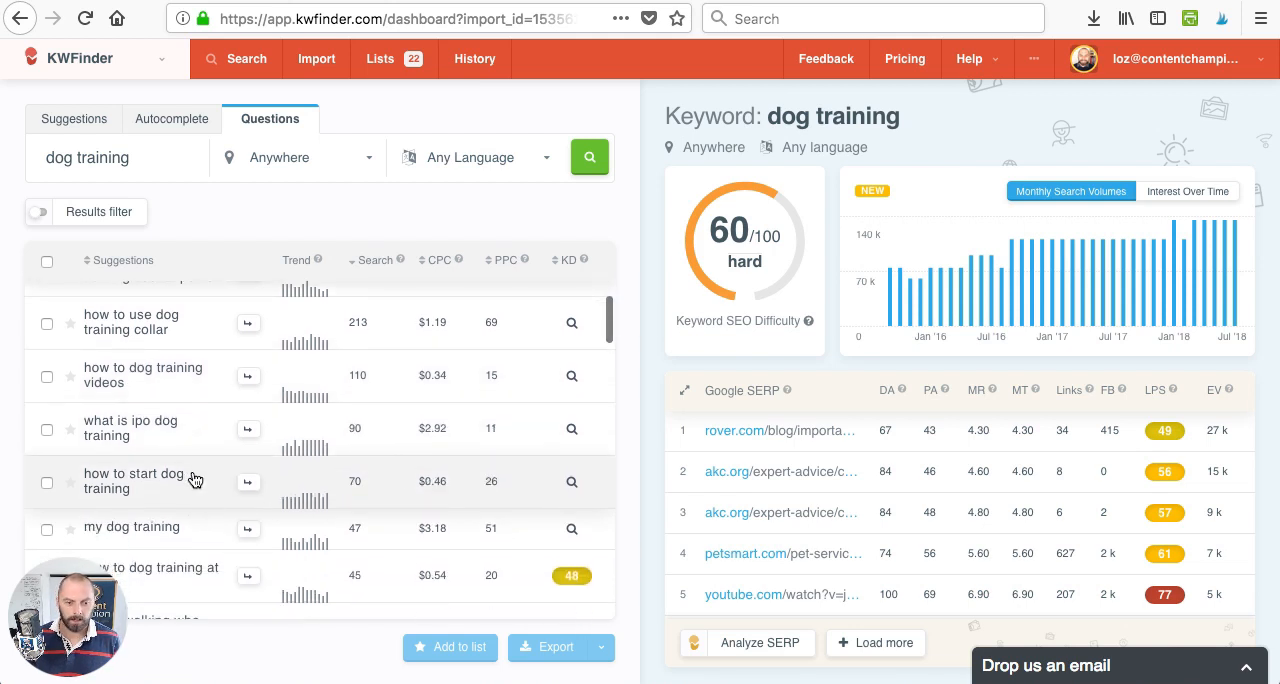
scroll(197, 481, "down", 5)
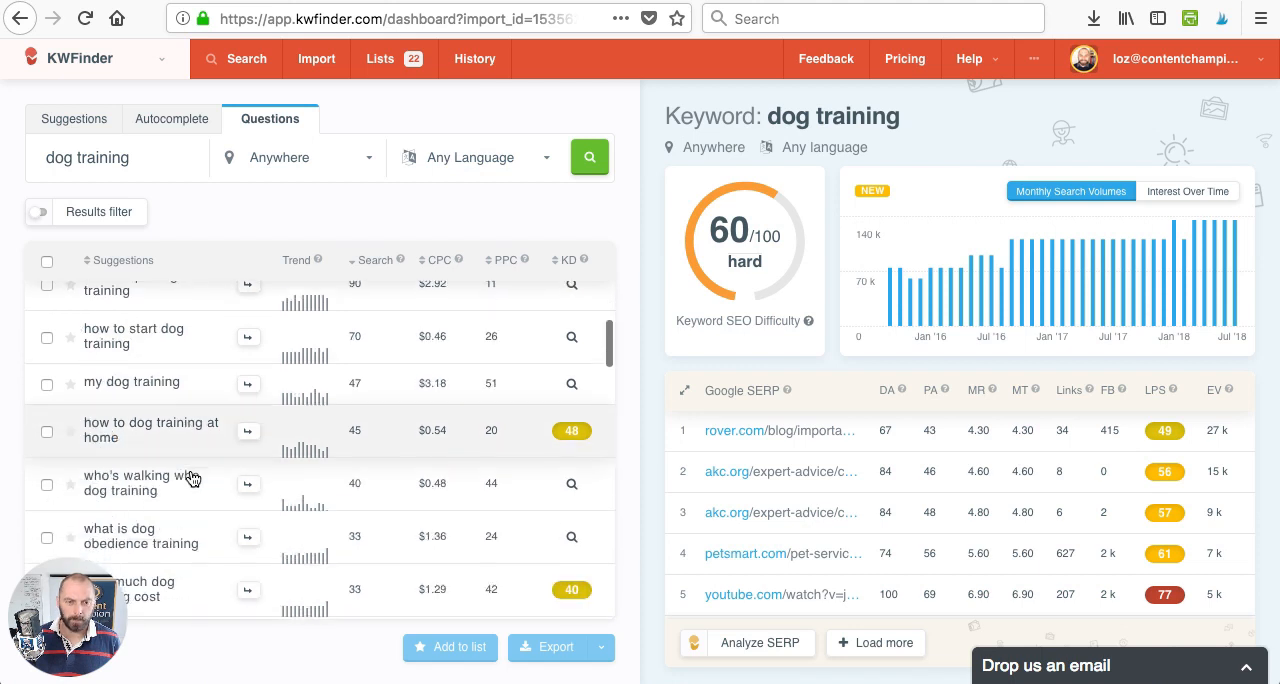
scroll(194, 478, "down", 4)
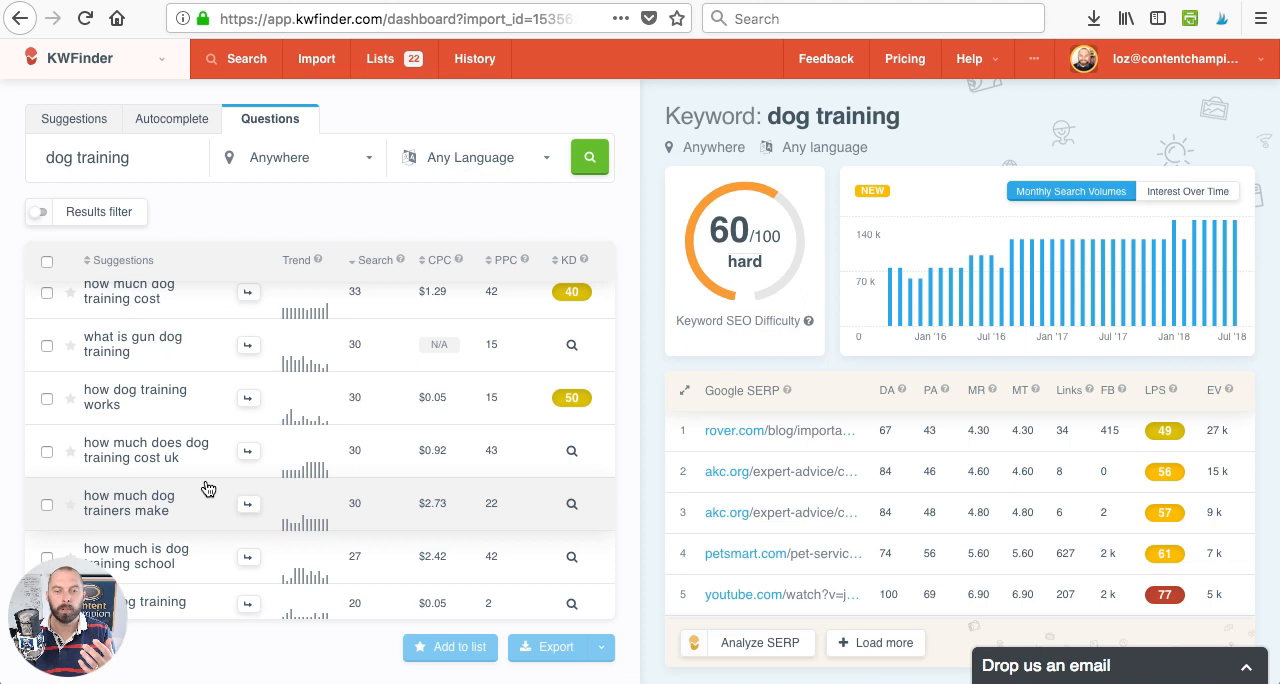
scroll(207, 488, "down", 2)
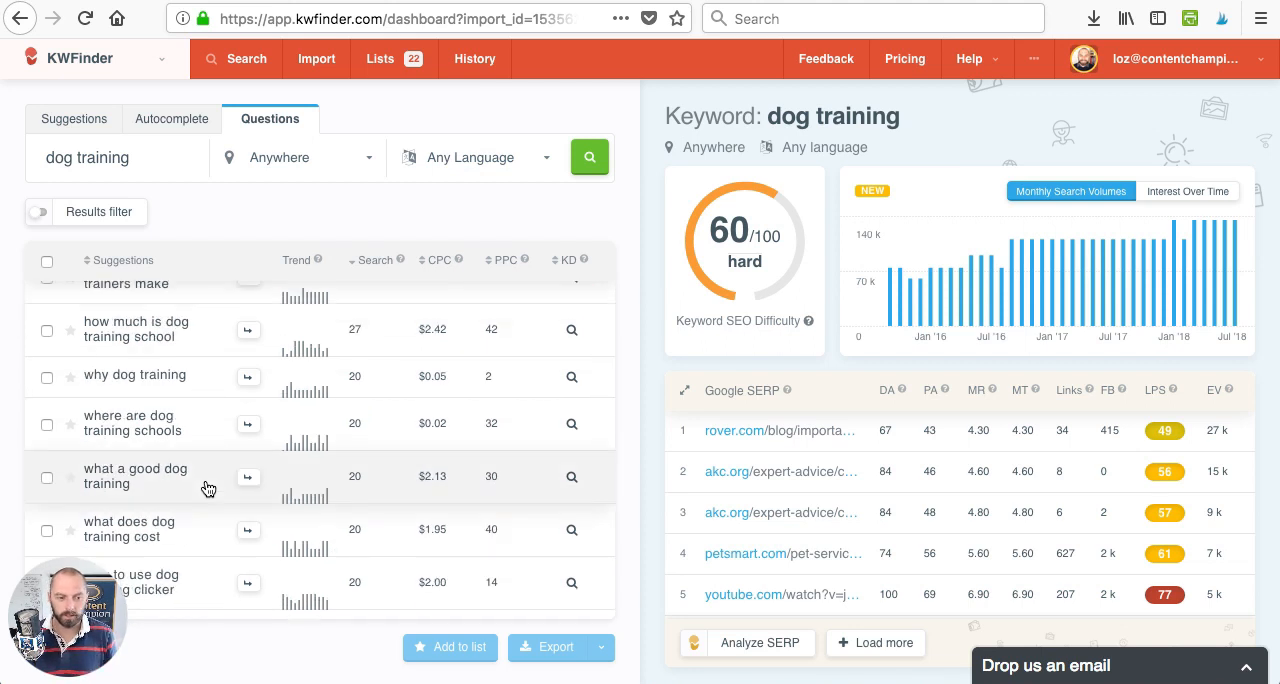
scroll(207, 488, "down", 2)
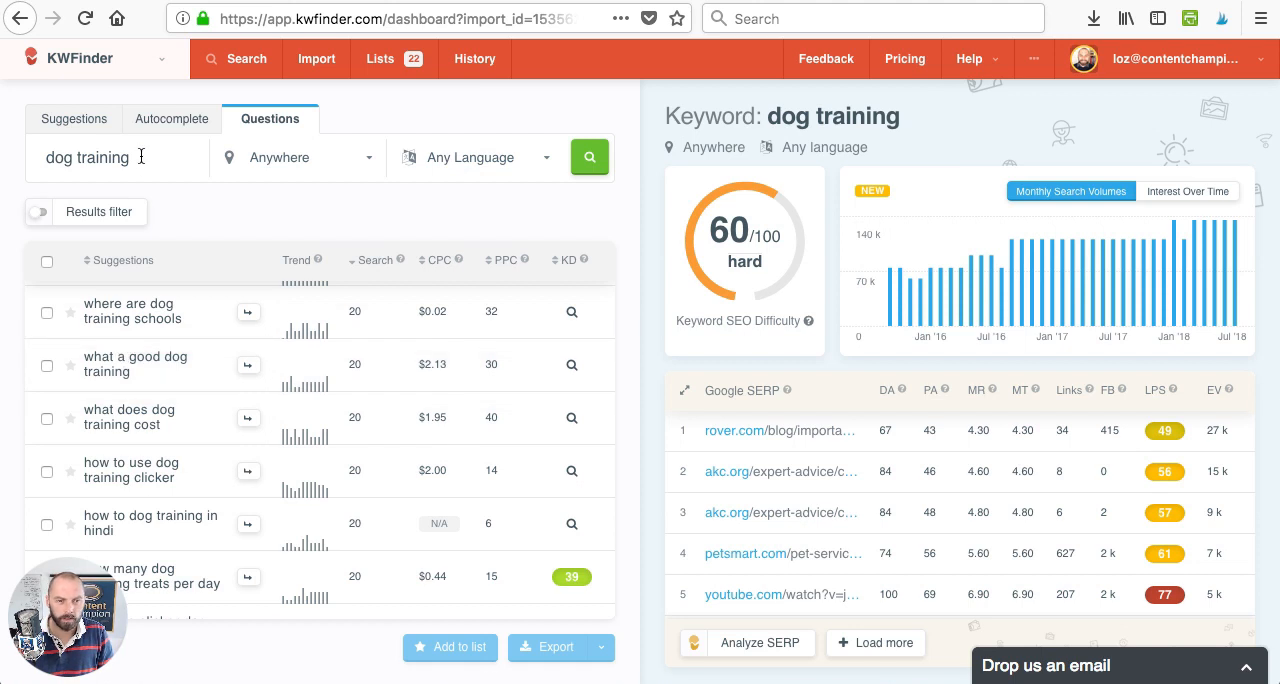
- Run a Suggestions keyword search for "dog training cost"
left_click(80, 120)
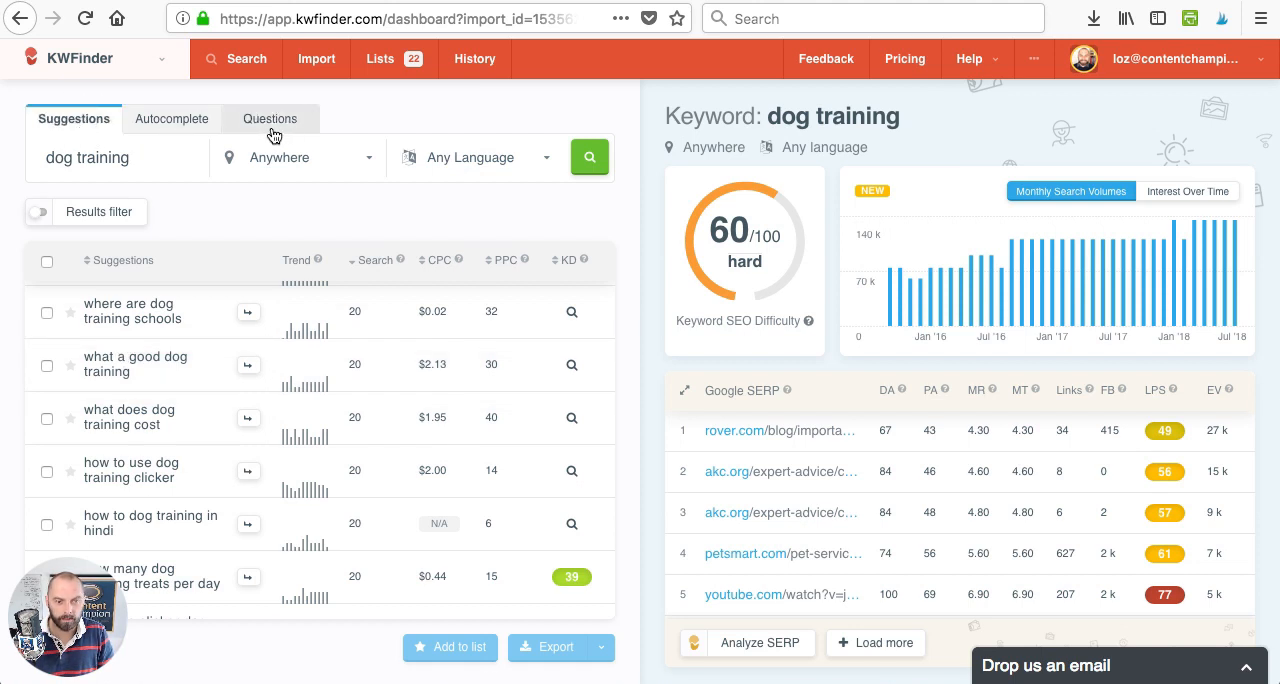
left_click(139, 167)
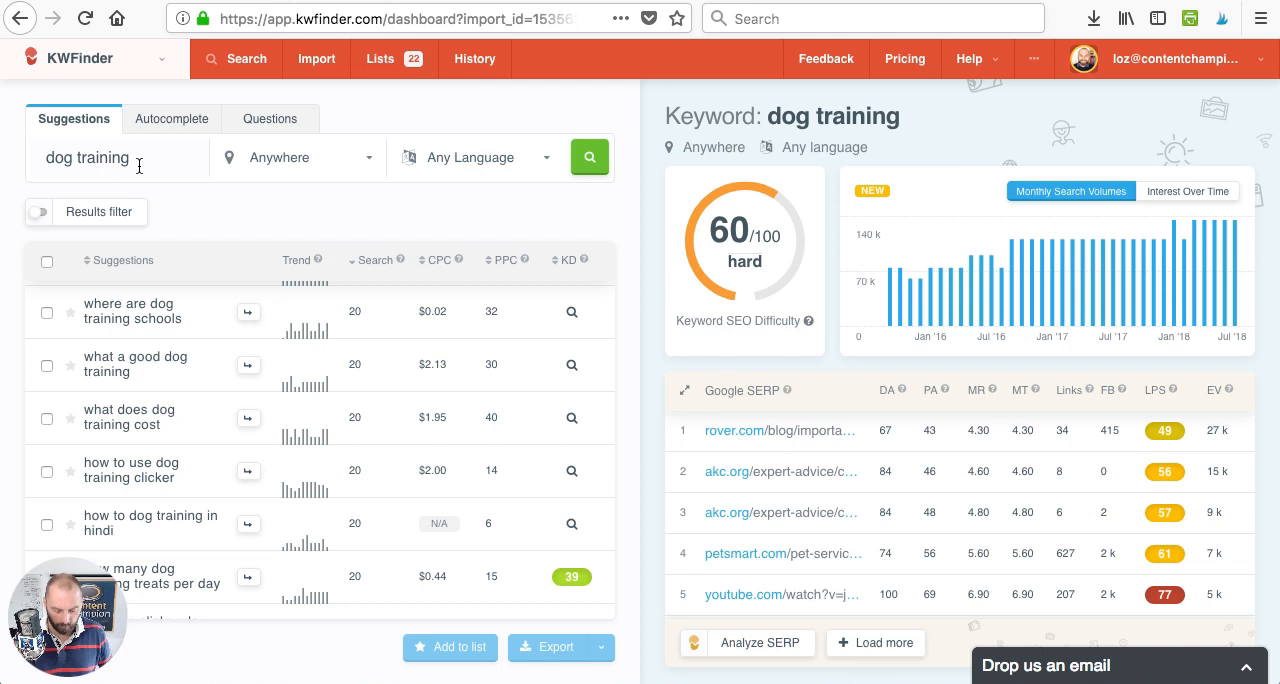
type("cost")
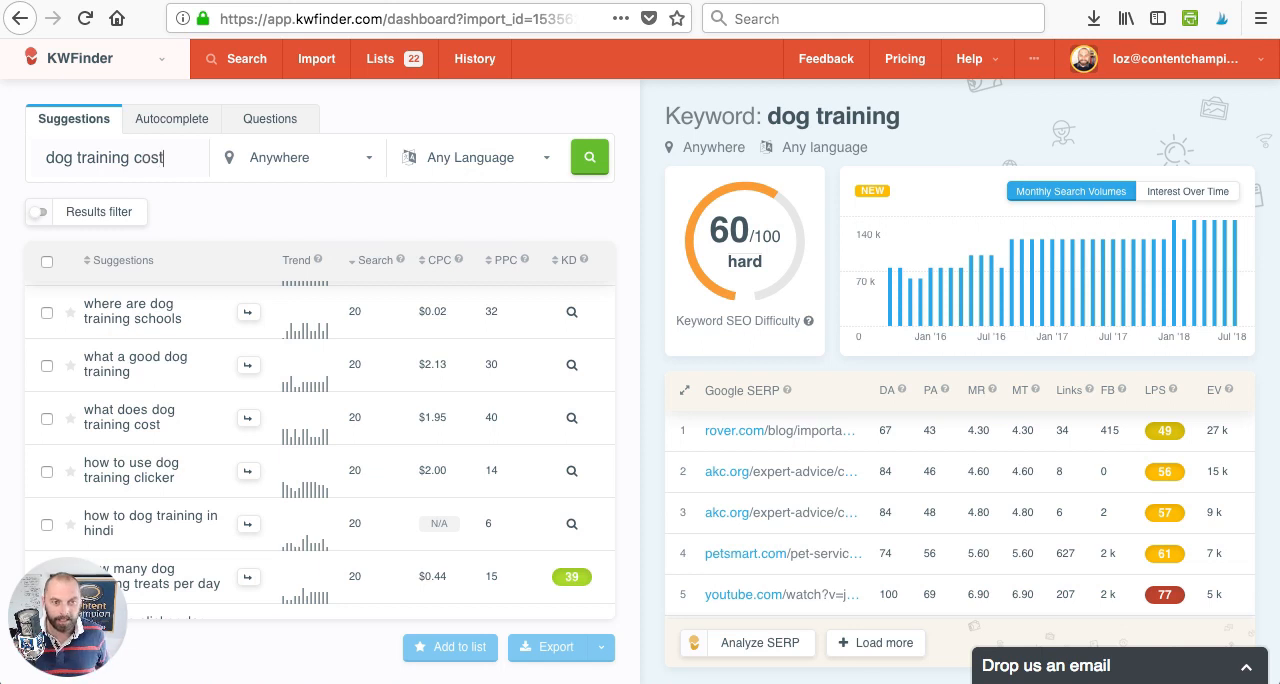
left_click(593, 165)
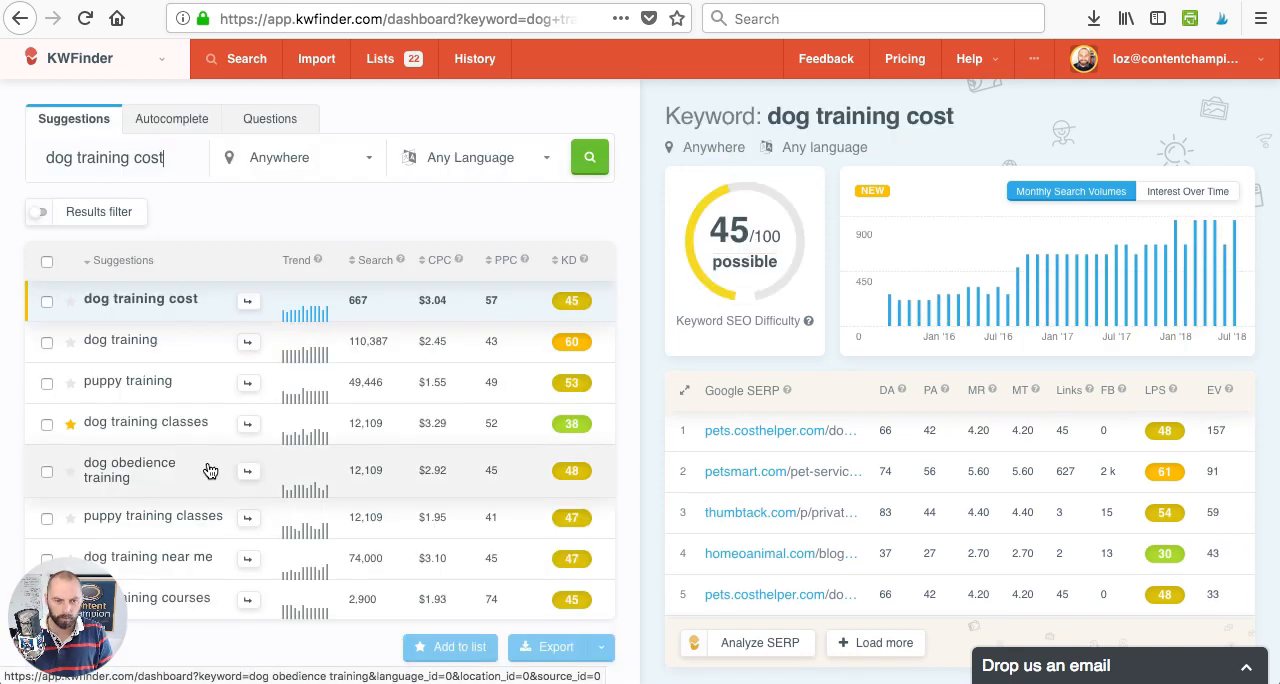
- Find "service dog training" among the suggestions and add it to the Dog Training list
scroll(209, 470, "down", 5)
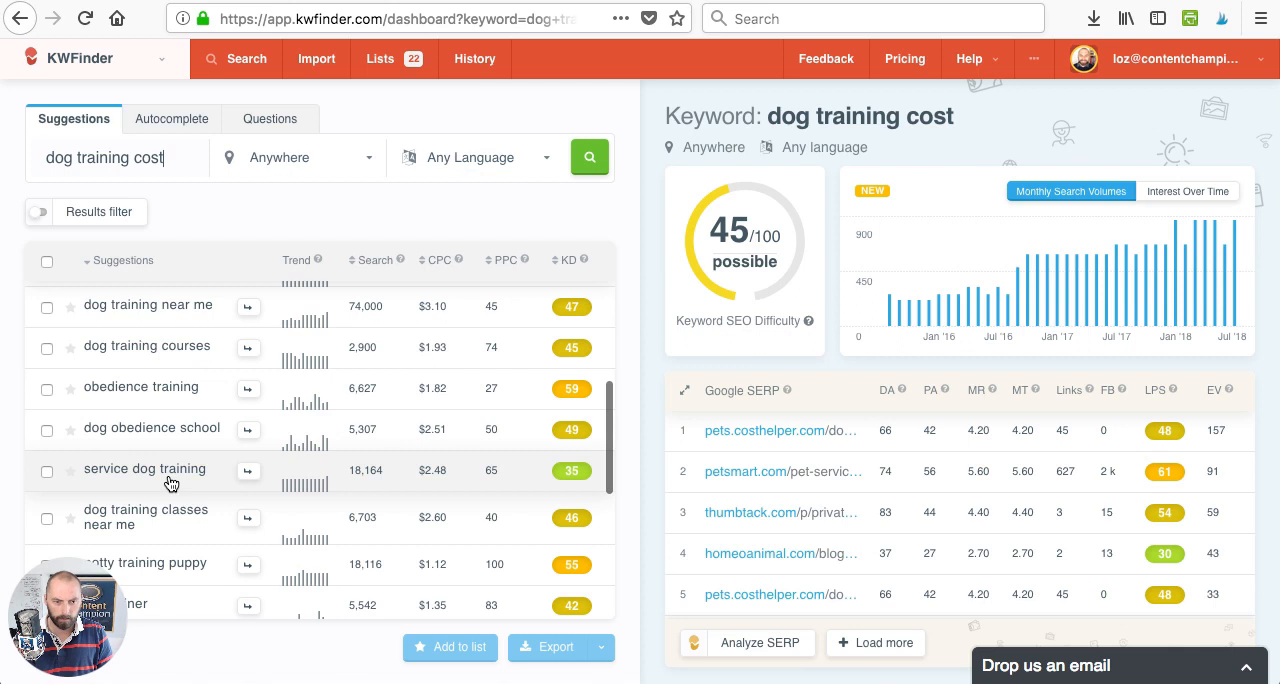
scroll(170, 484, "down", 4)
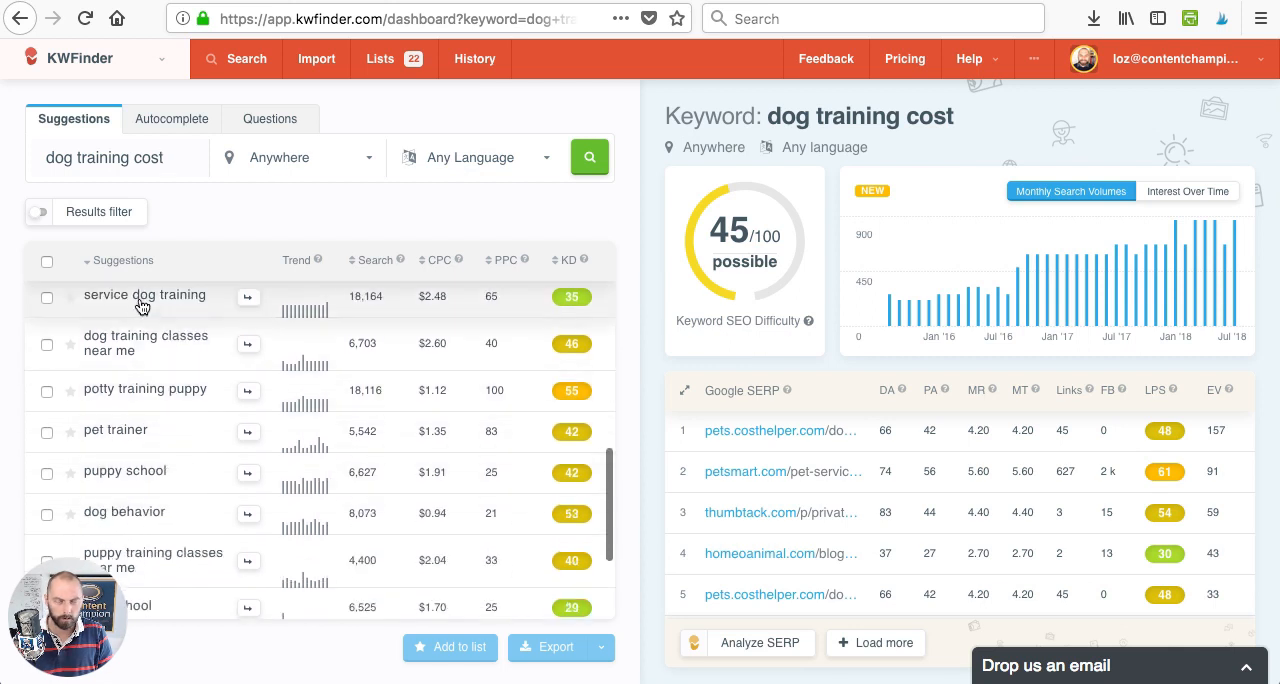
scroll(183, 320, "up", 1)
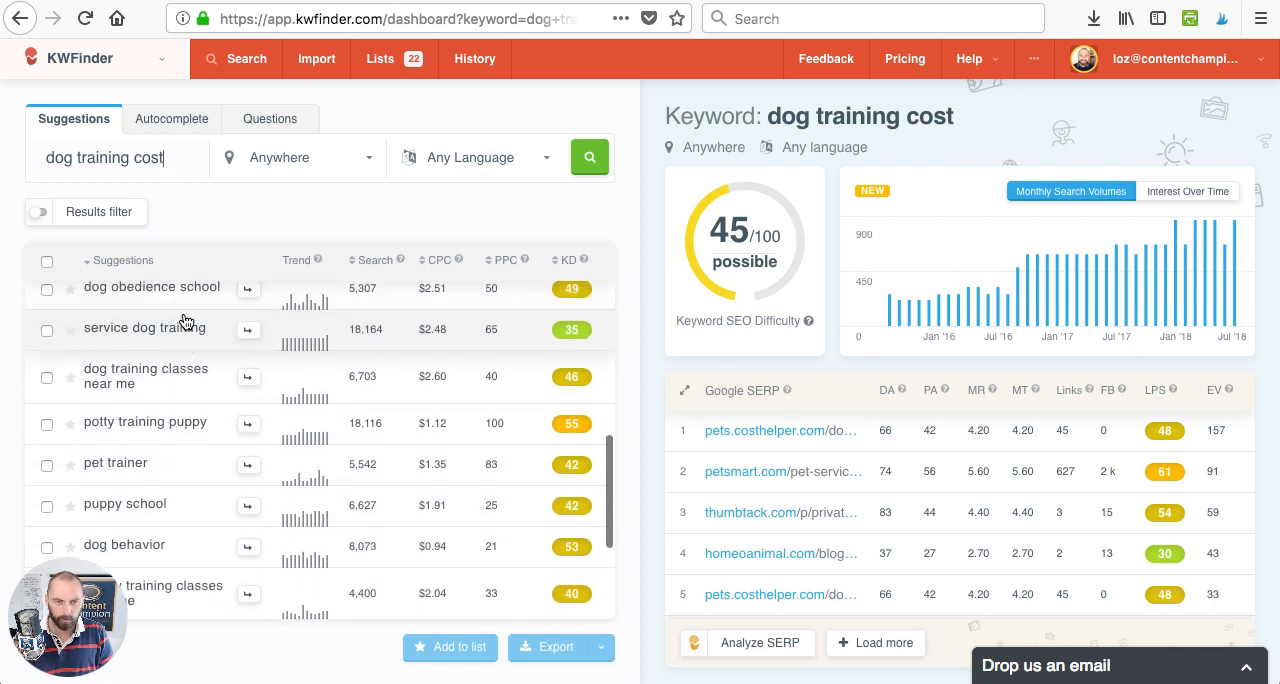
left_click(47, 331)
left_click(442, 648)
left_click(690, 363)
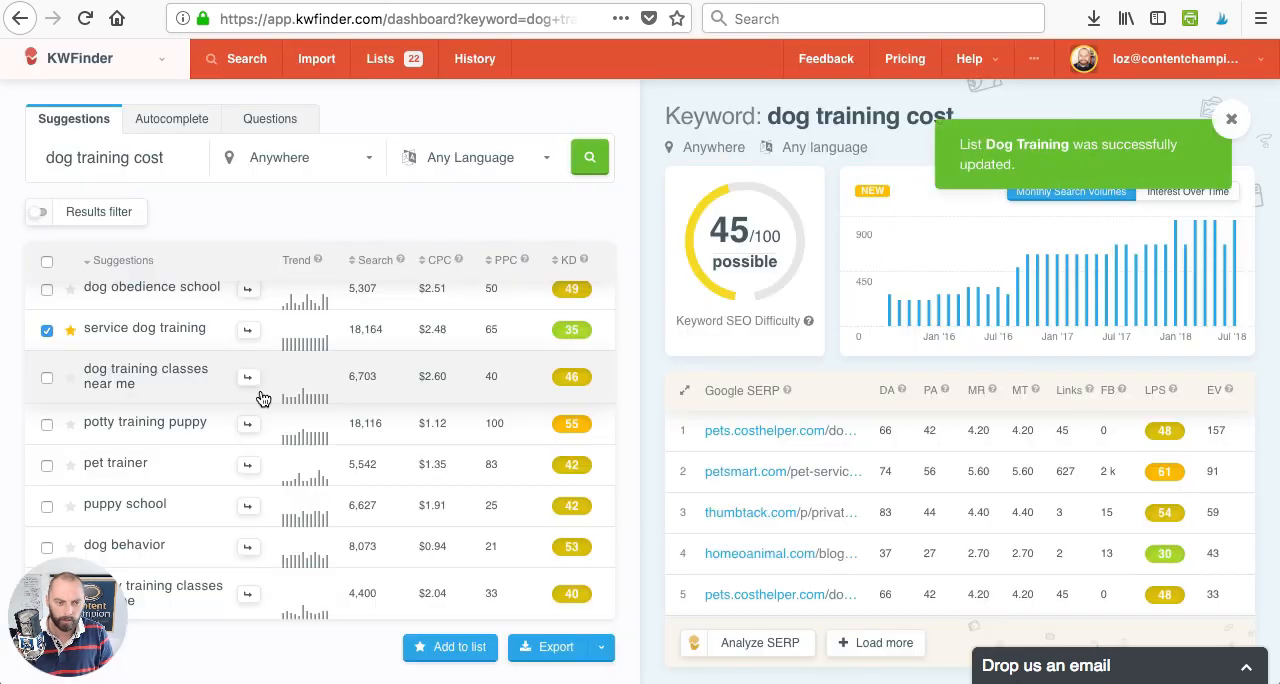
- Find "dog training prices" further down the suggestions and retrieve its keyword difficulty and SERP data
scroll(214, 409, "down", 3)
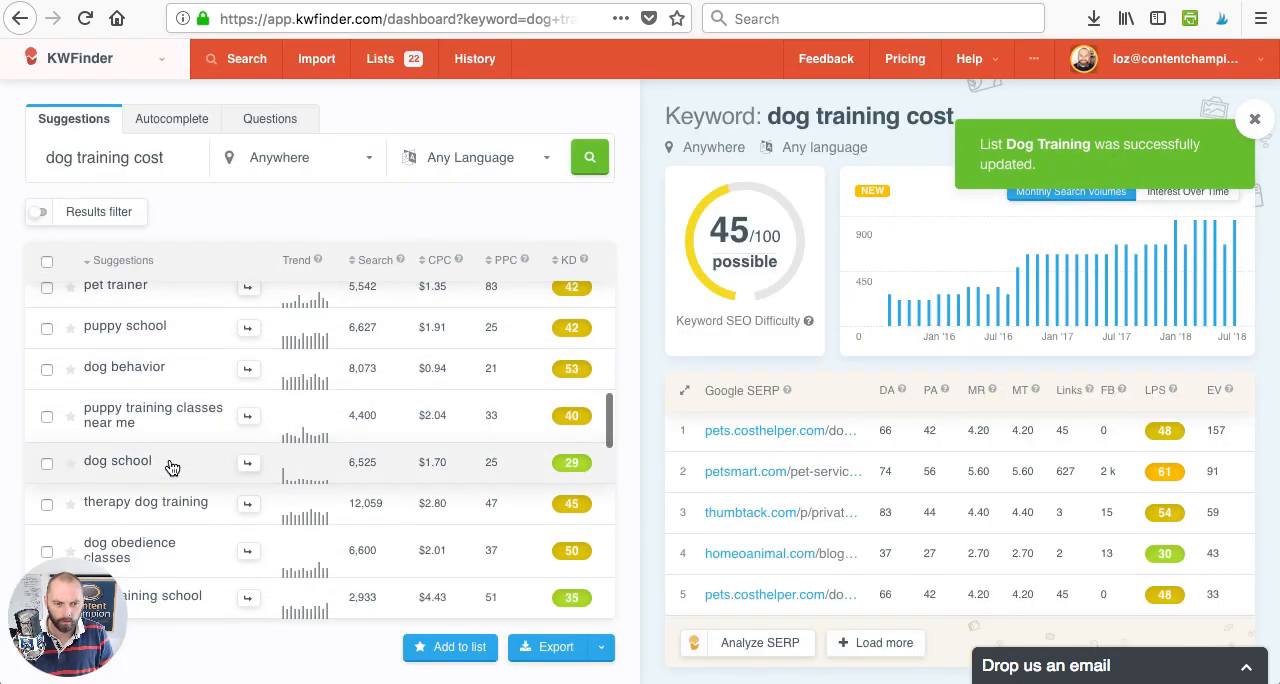
scroll(168, 470, "down", 1)
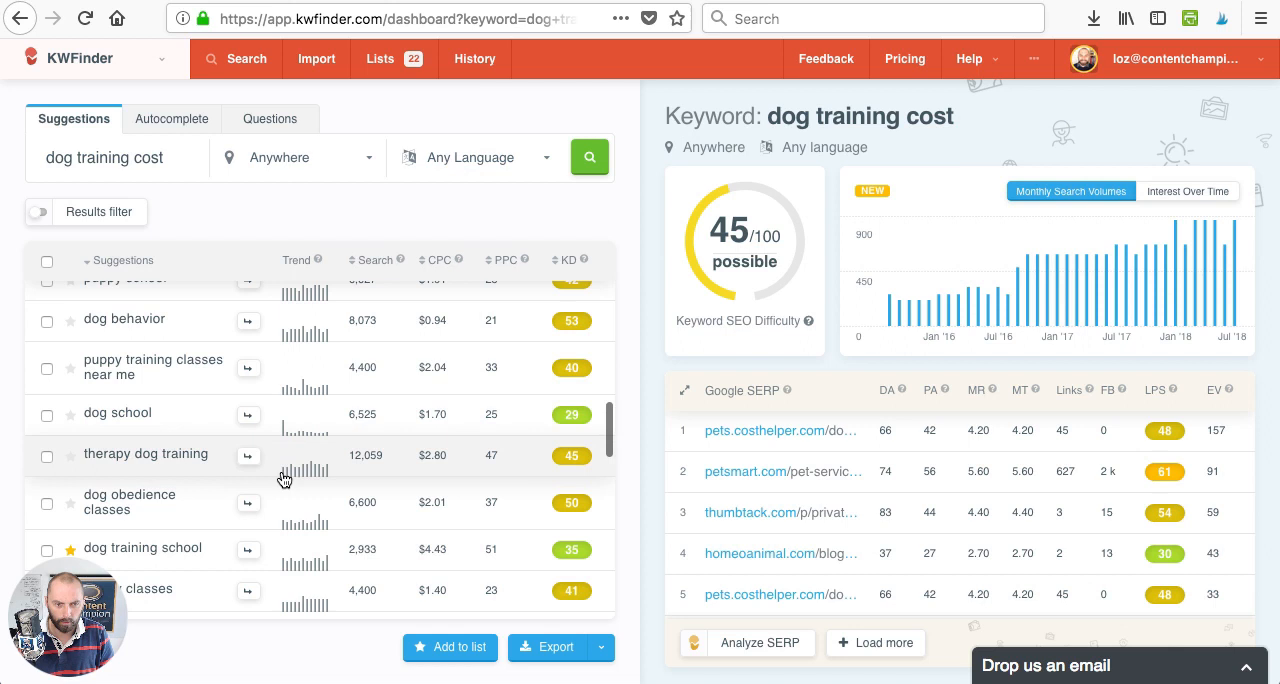
scroll(200, 490, "down", 8)
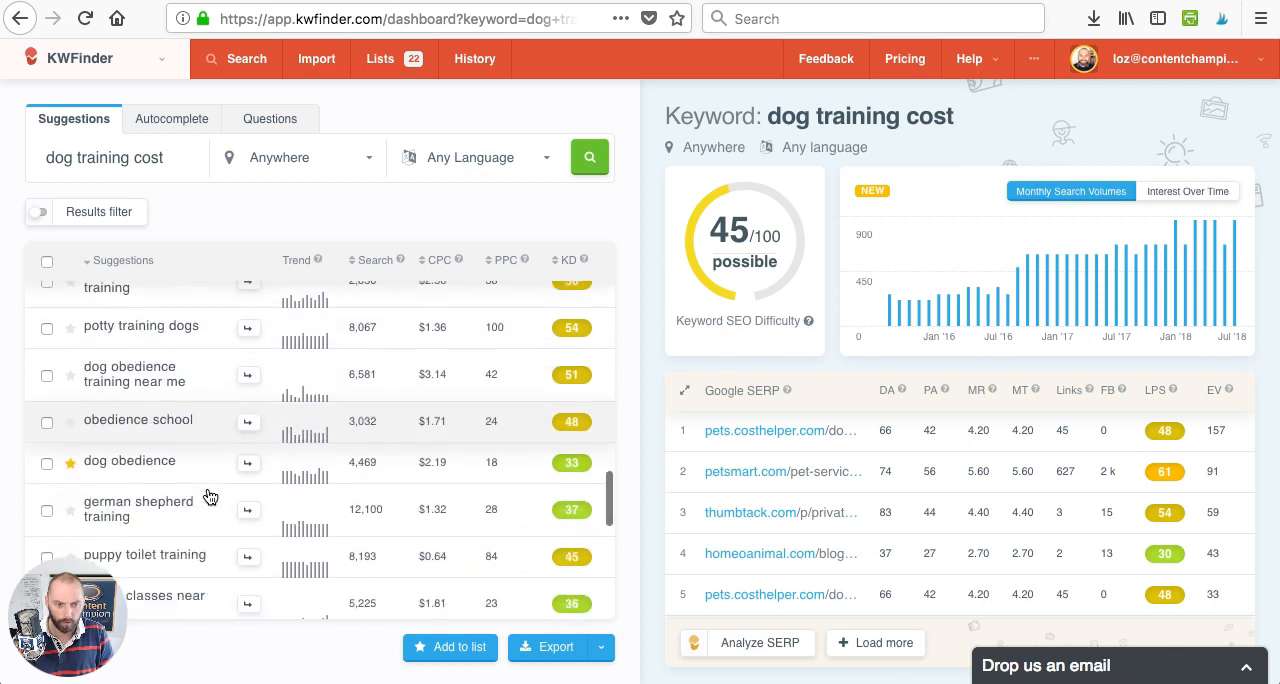
scroll(208, 494, "down", 4)
scroll(205, 492, "down", 2)
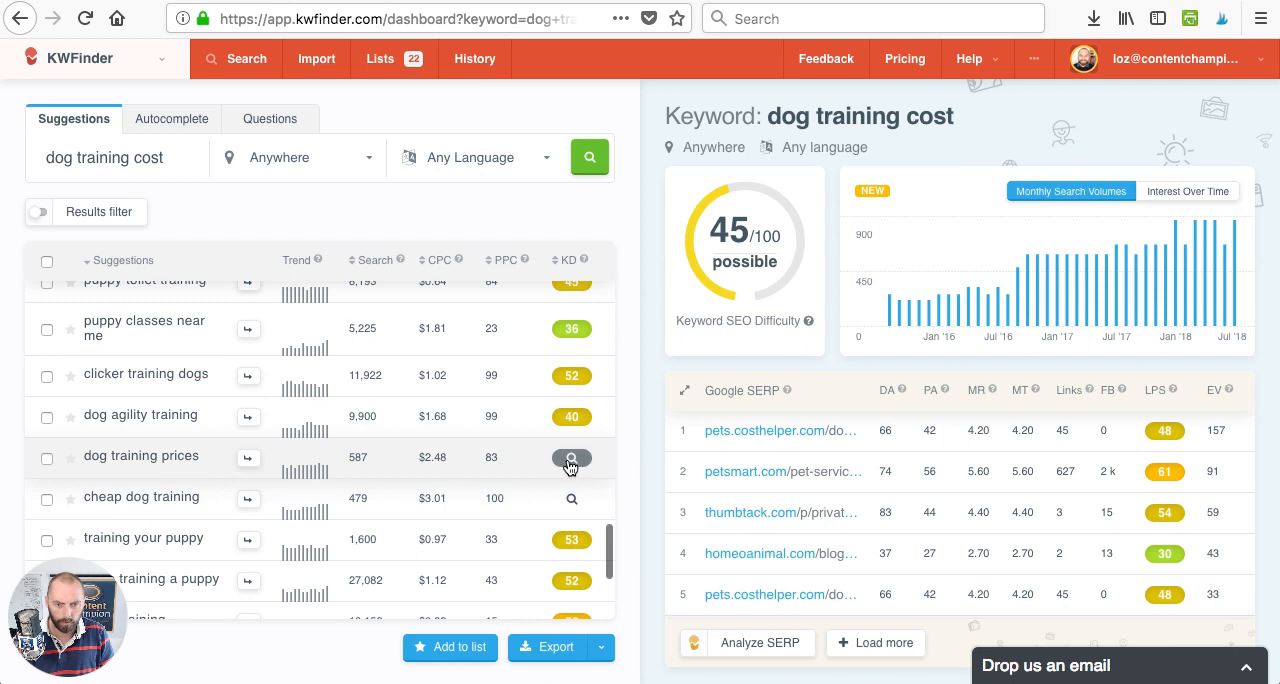
left_click(570, 462)
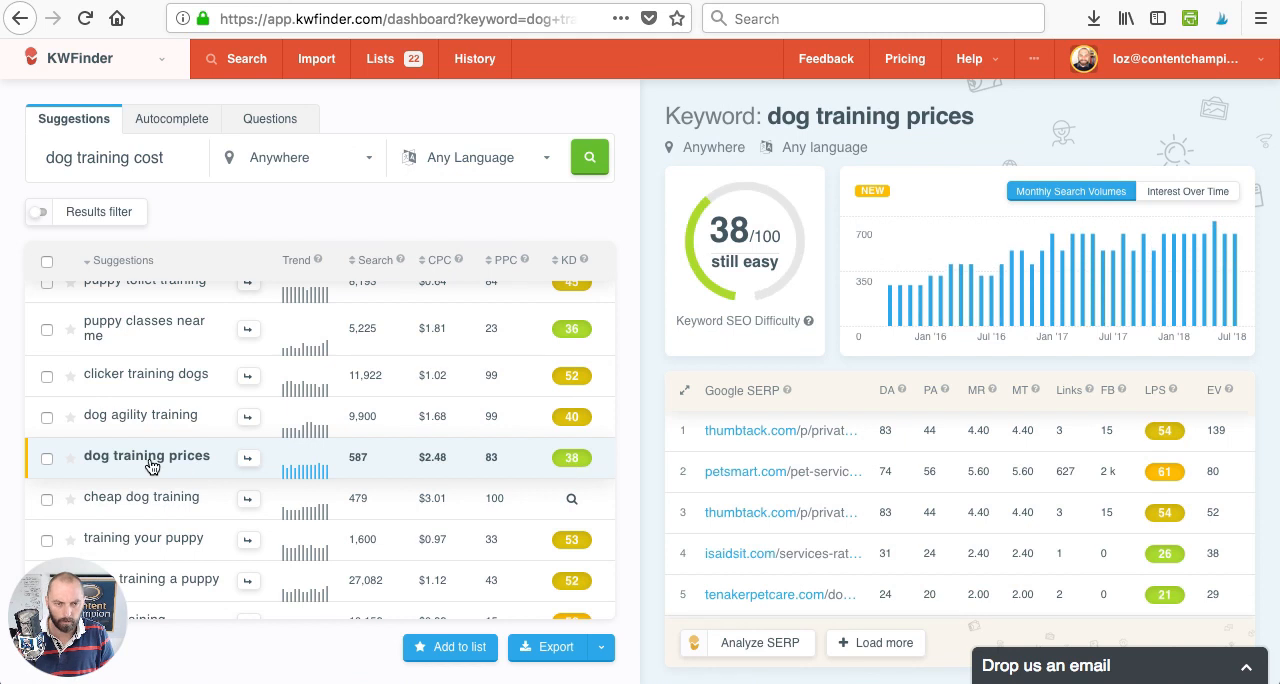
- Add "dog training prices" to the Dog Training list and open that list from the keyword lists
left_click(47, 458)
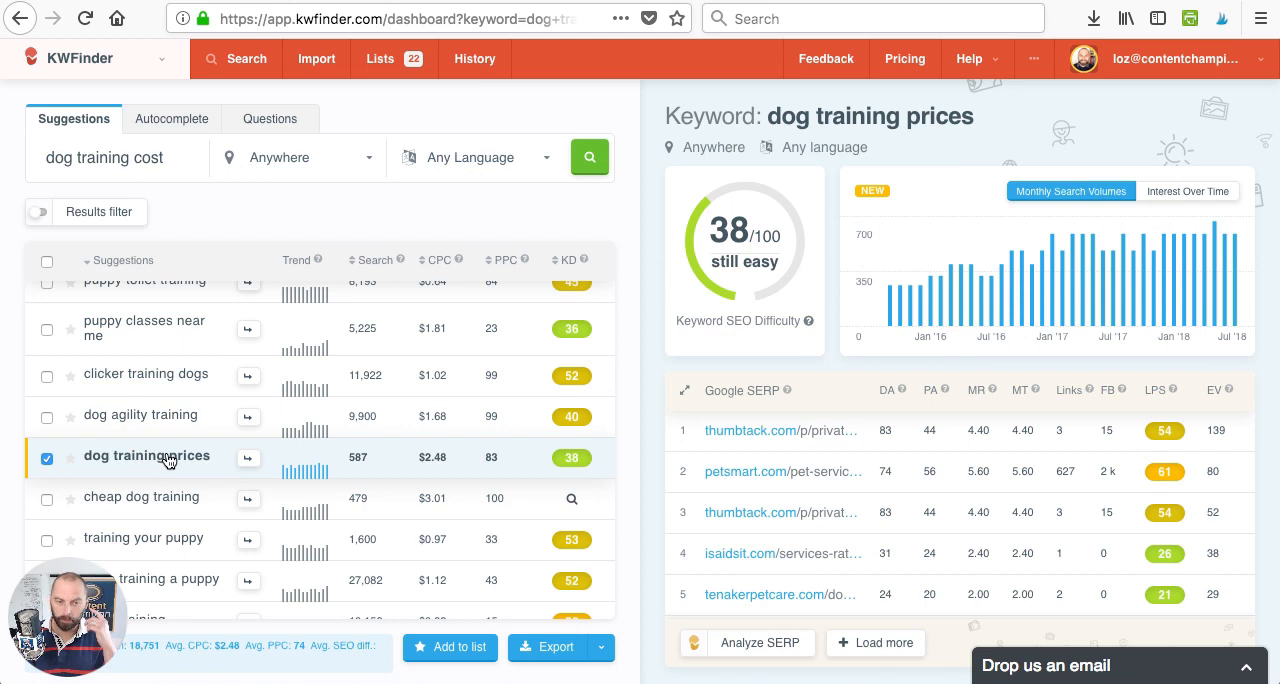
left_click(447, 650)
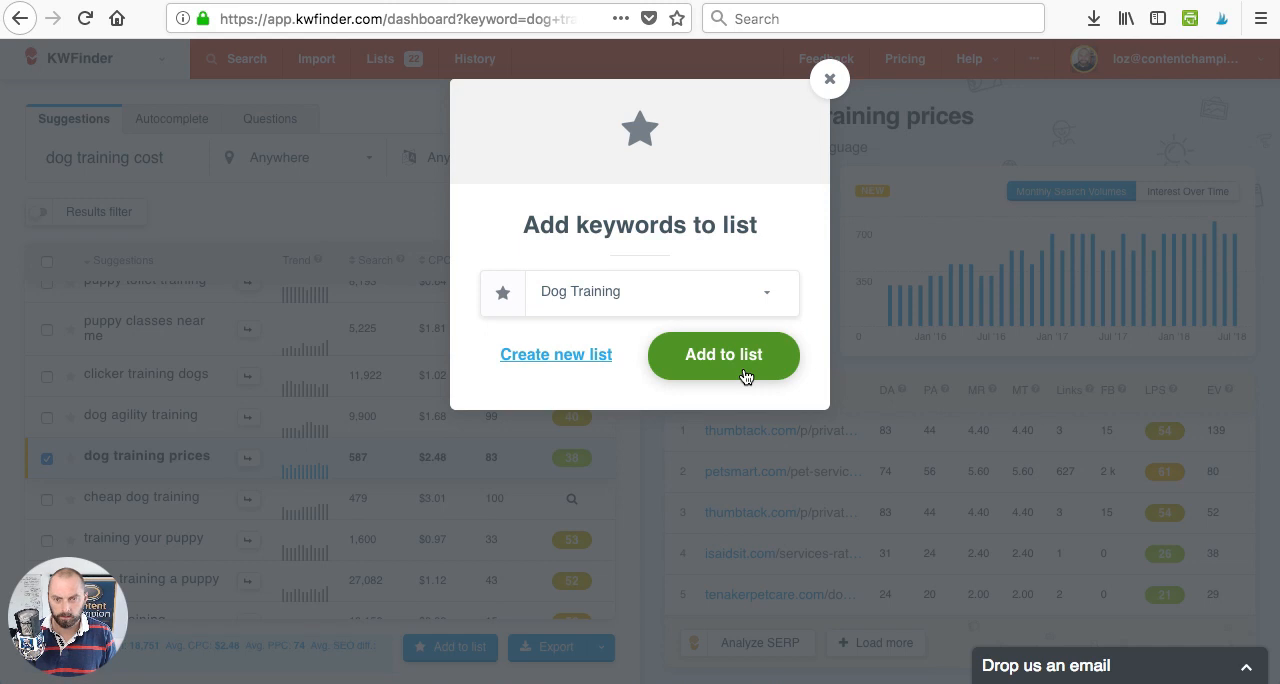
left_click(724, 355)
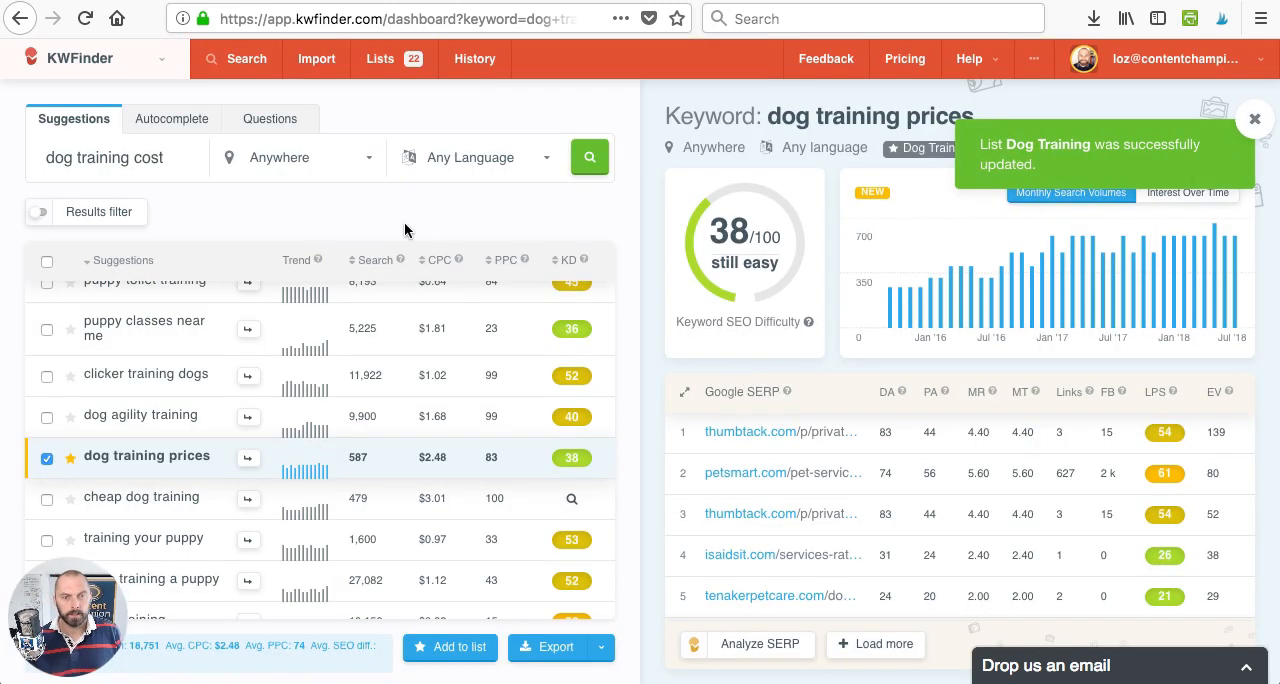
left_click(383, 62)
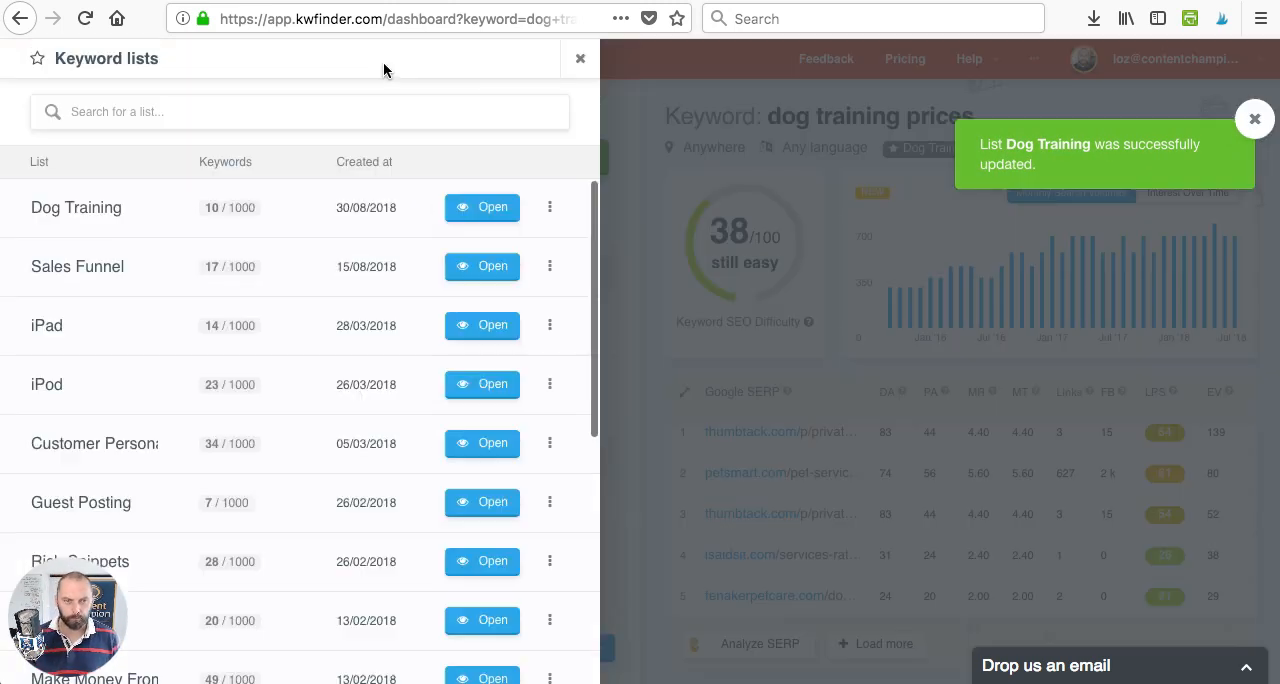
left_click(489, 216)
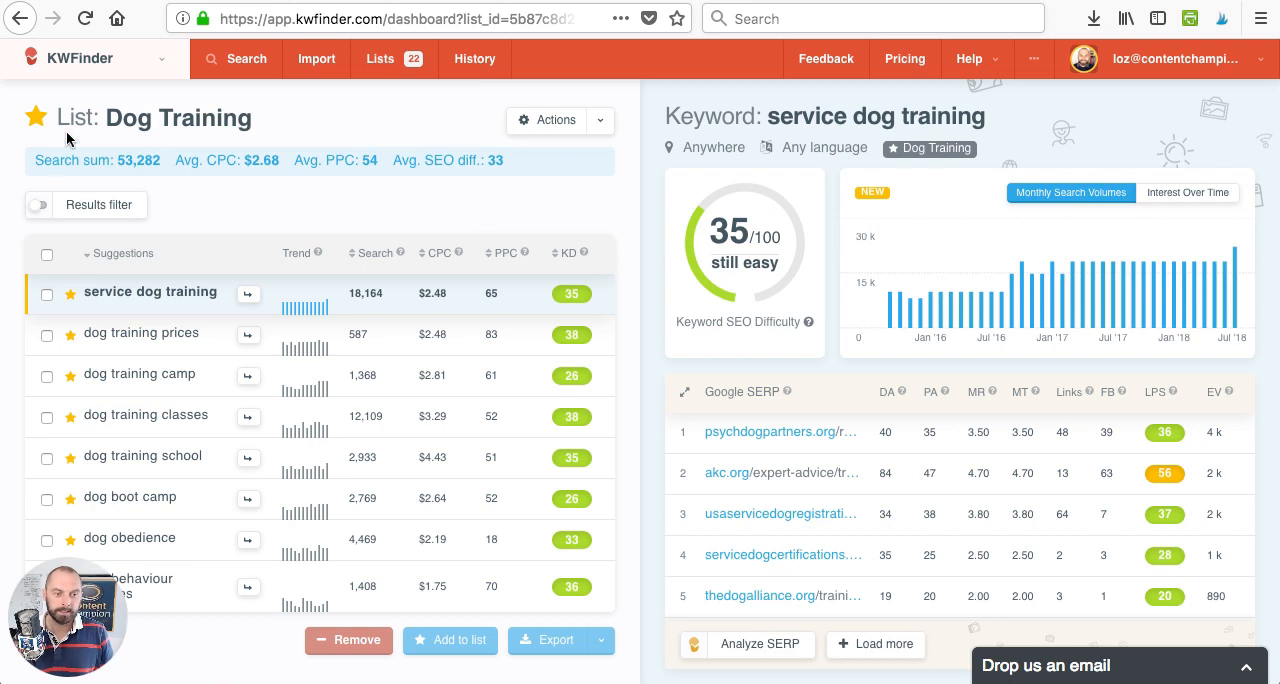
- Review the Dog Training list's summary figures: search sum, average CPC, average PPC and average SEO difficulty
left_click_drag(37, 160, 103, 163)
left_click_drag(150, 163, 161, 168)
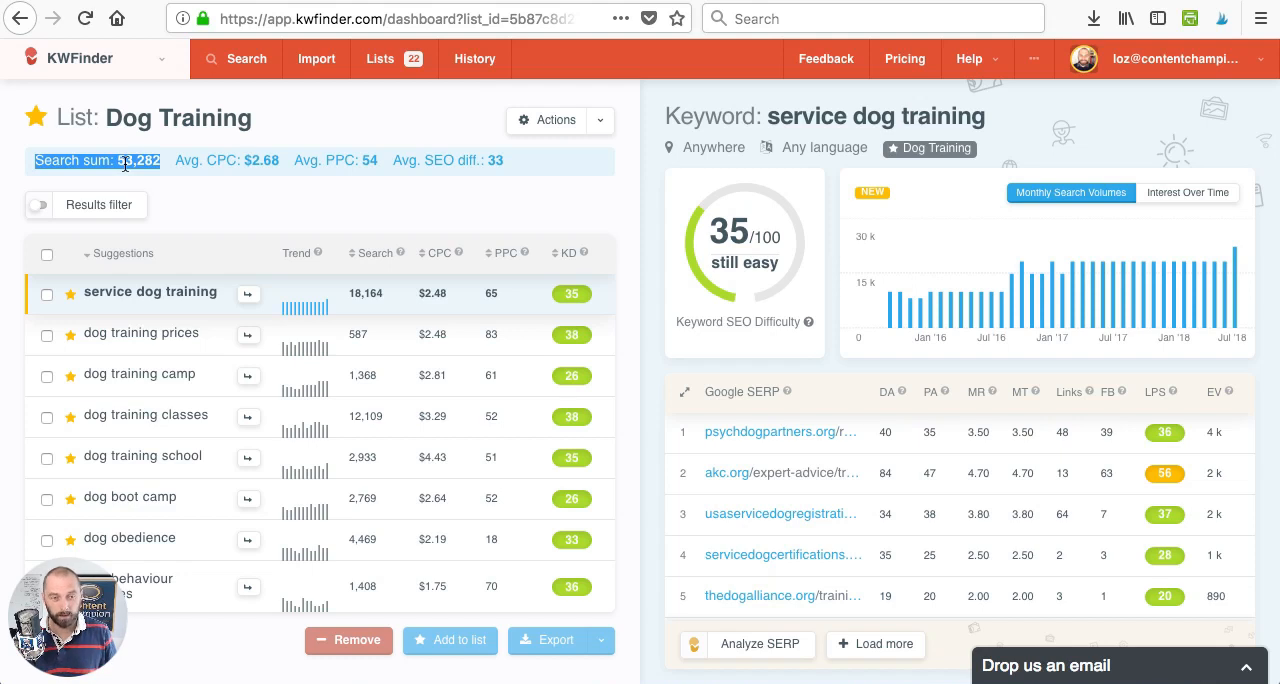
left_click_drag(176, 162, 508, 158)
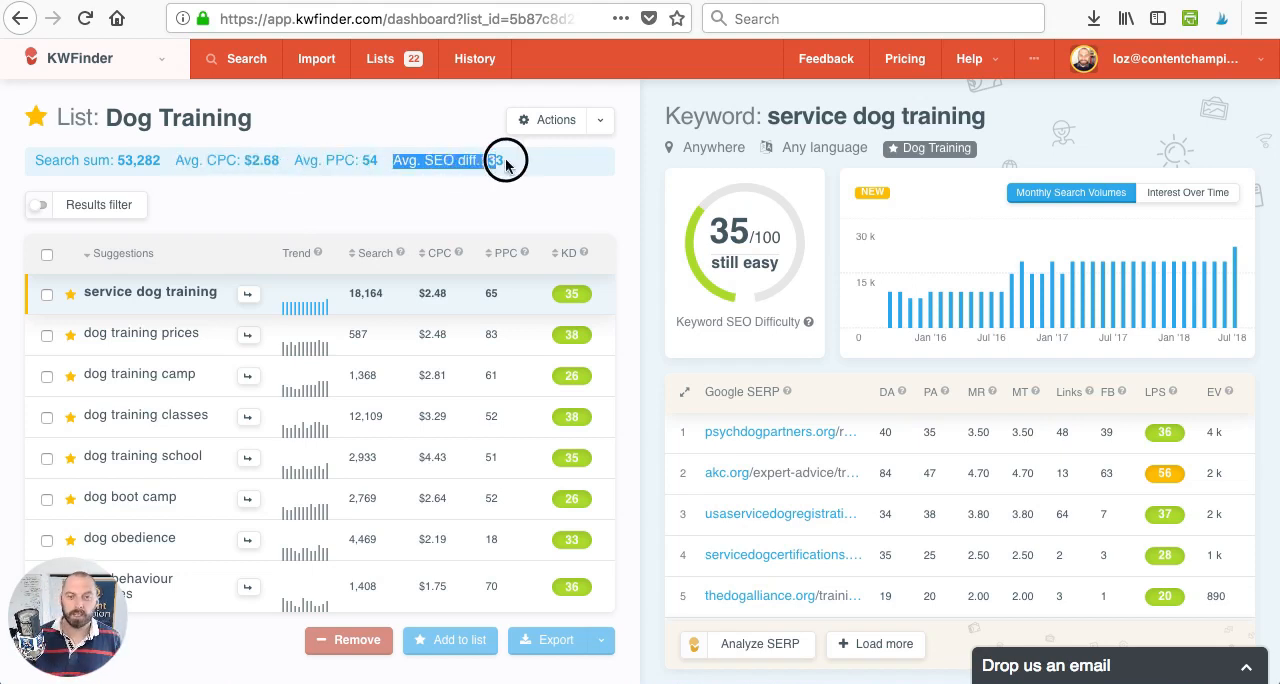
left_click(482, 191)
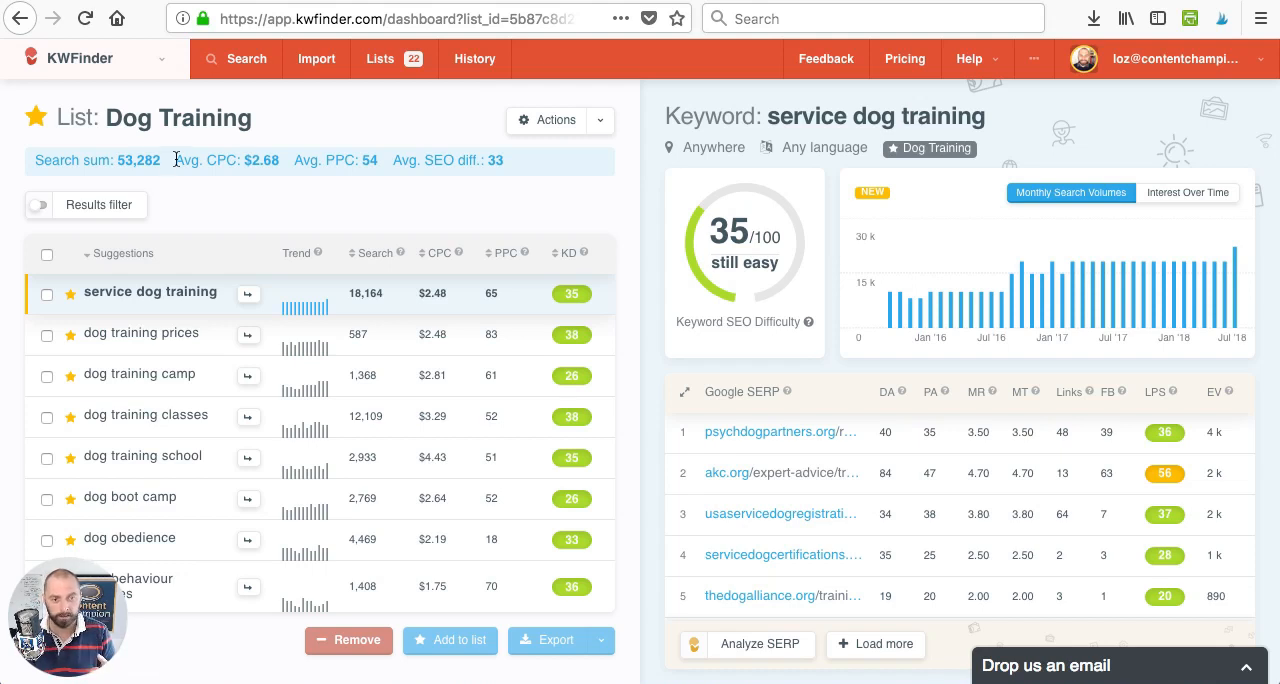
left_click_drag(177, 161, 386, 160)
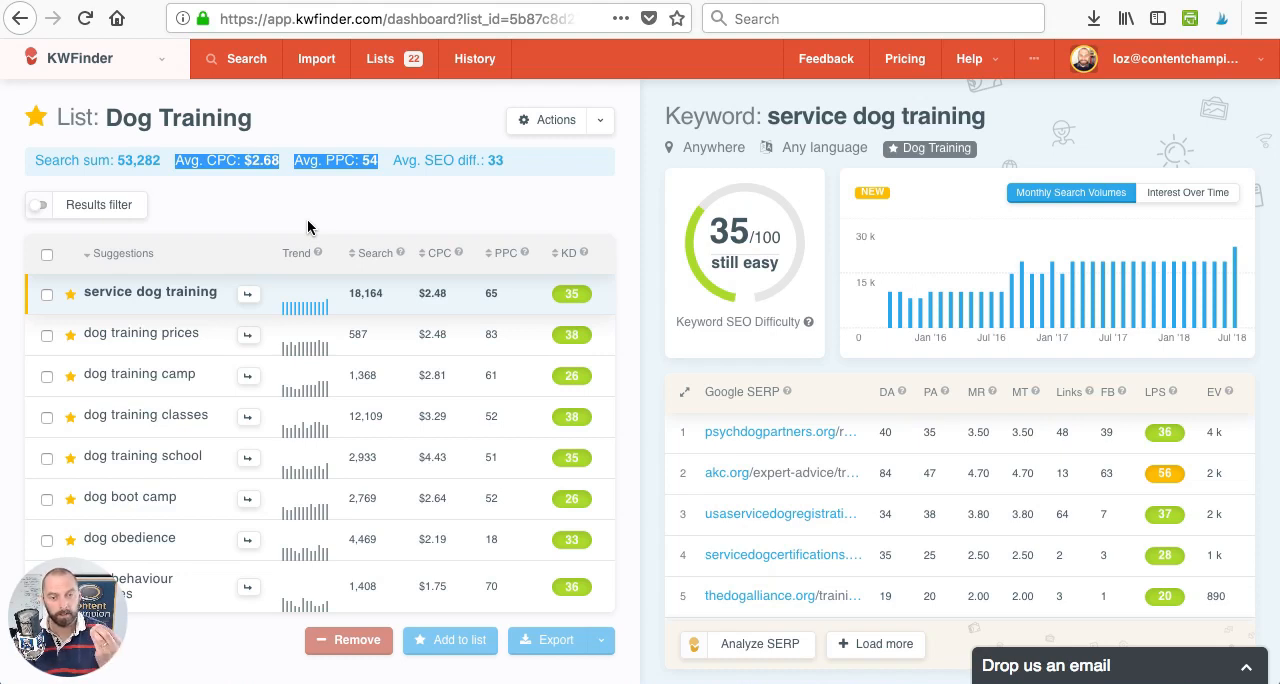
left_click(397, 168)
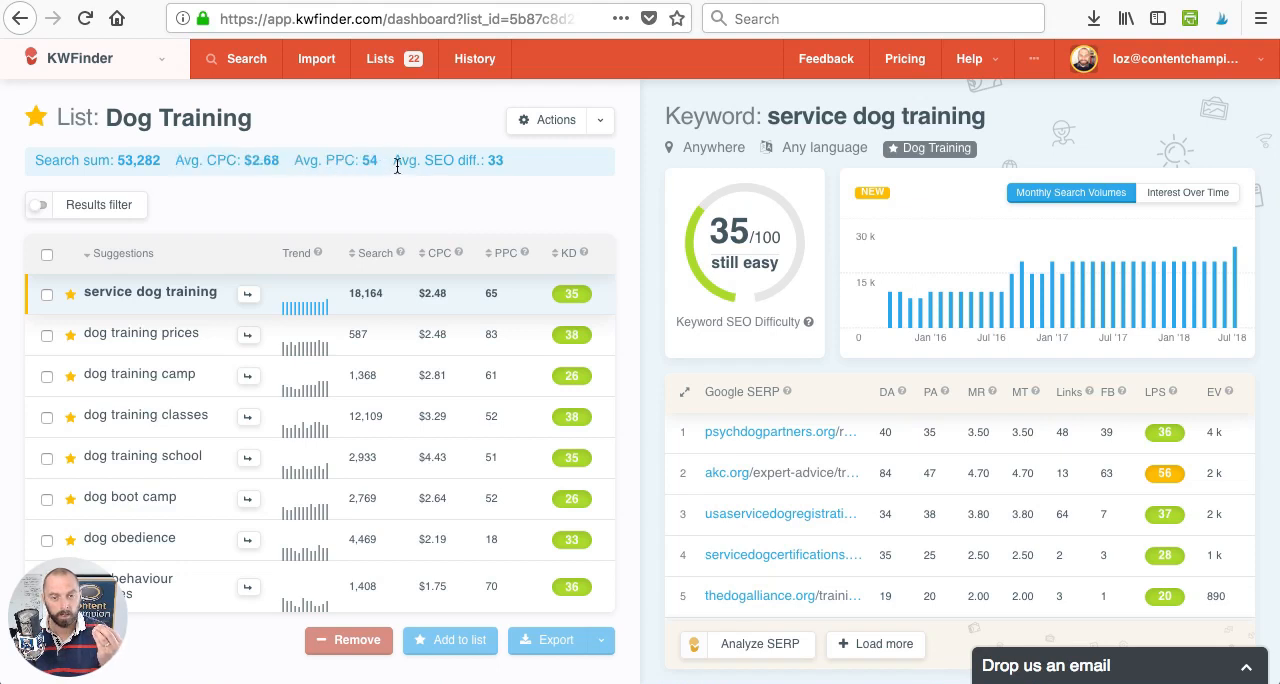
left_click_drag(394, 163, 509, 170)
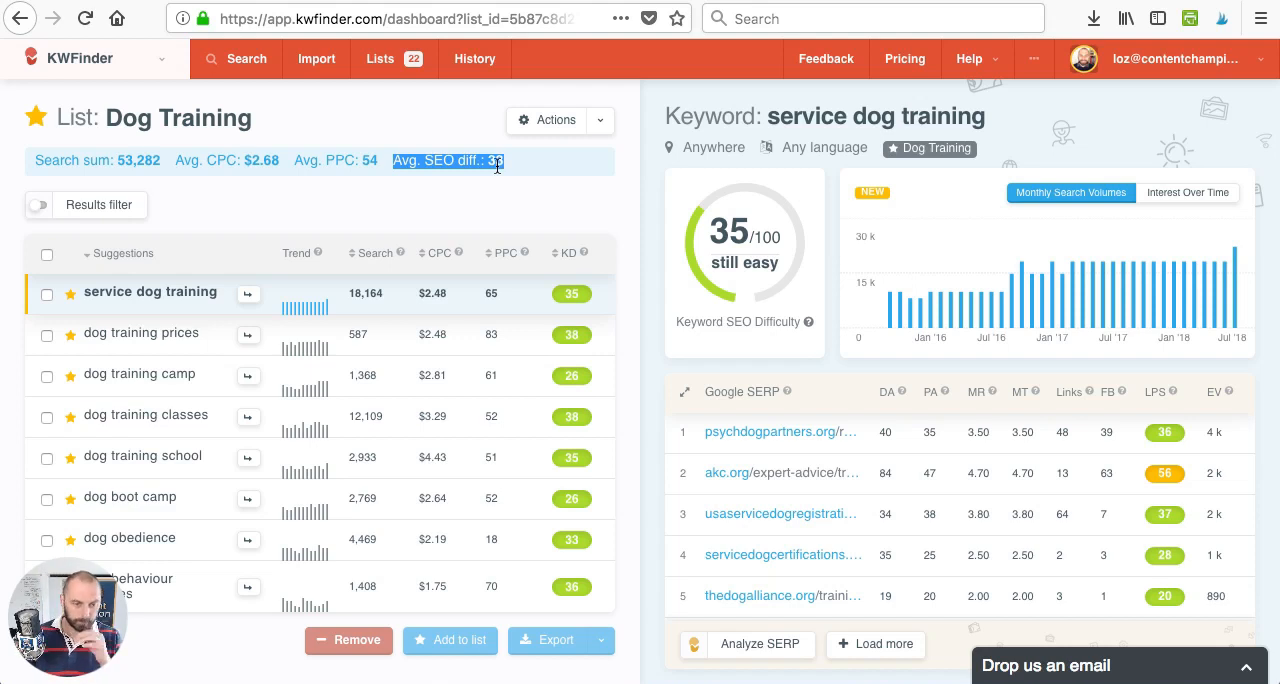
- Sort the Dog Training list by search volume, highest first, and remove "service dog training" from it
mouse_move(380, 261)
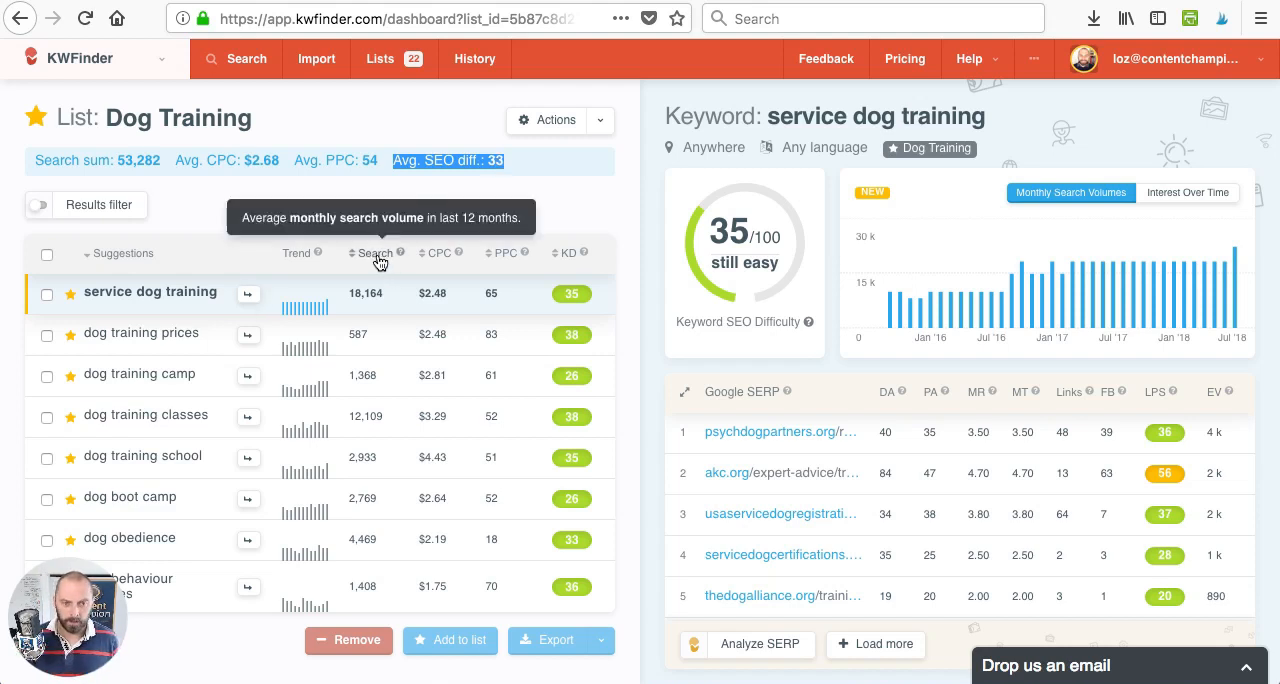
left_click(380, 261)
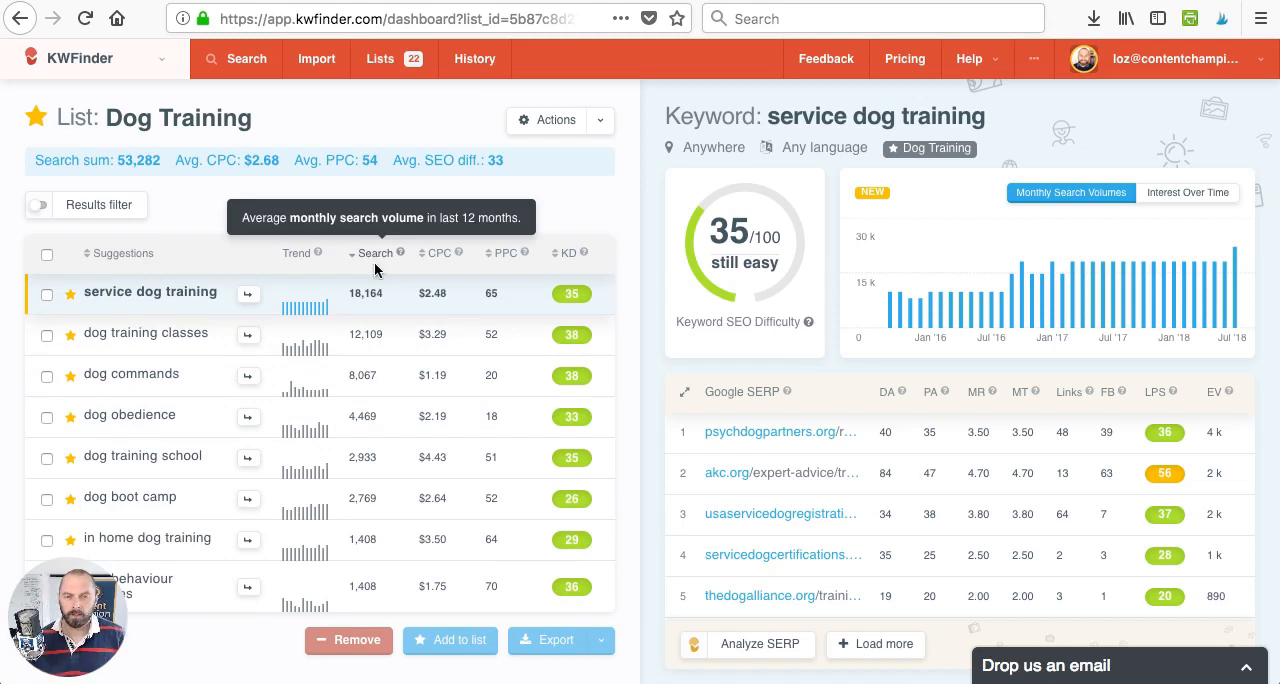
left_click(46, 295)
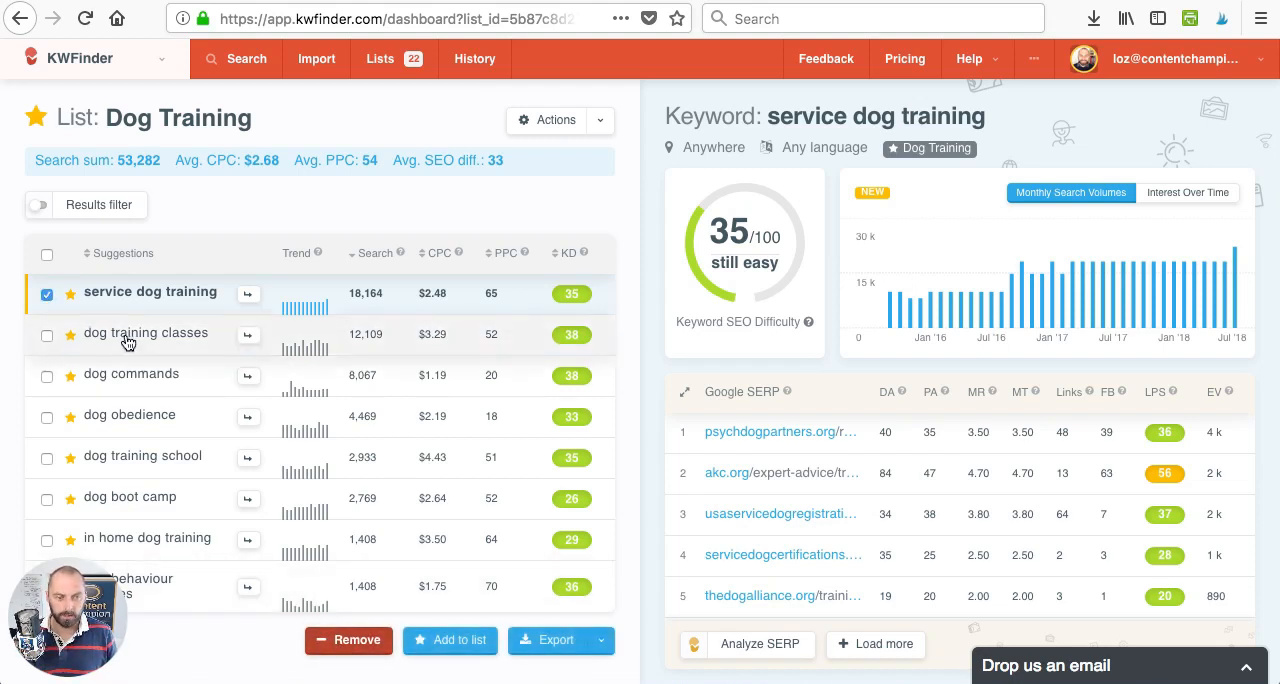
left_click(360, 641)
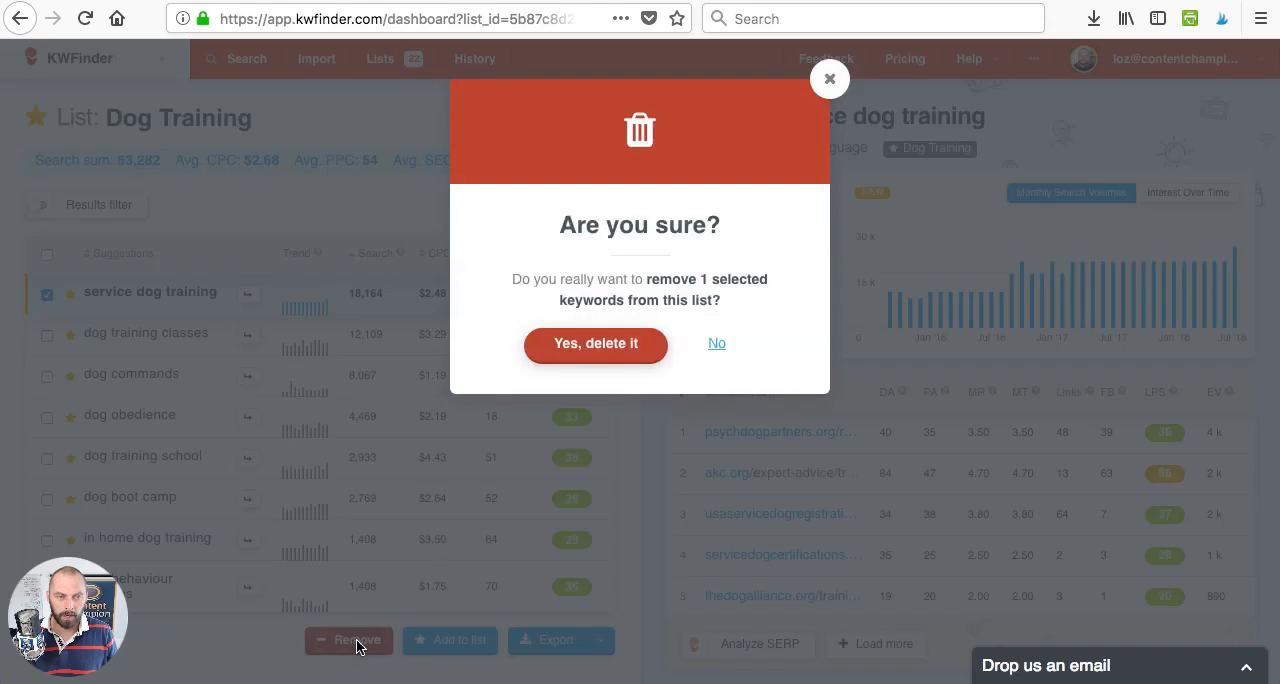
left_click(606, 344)
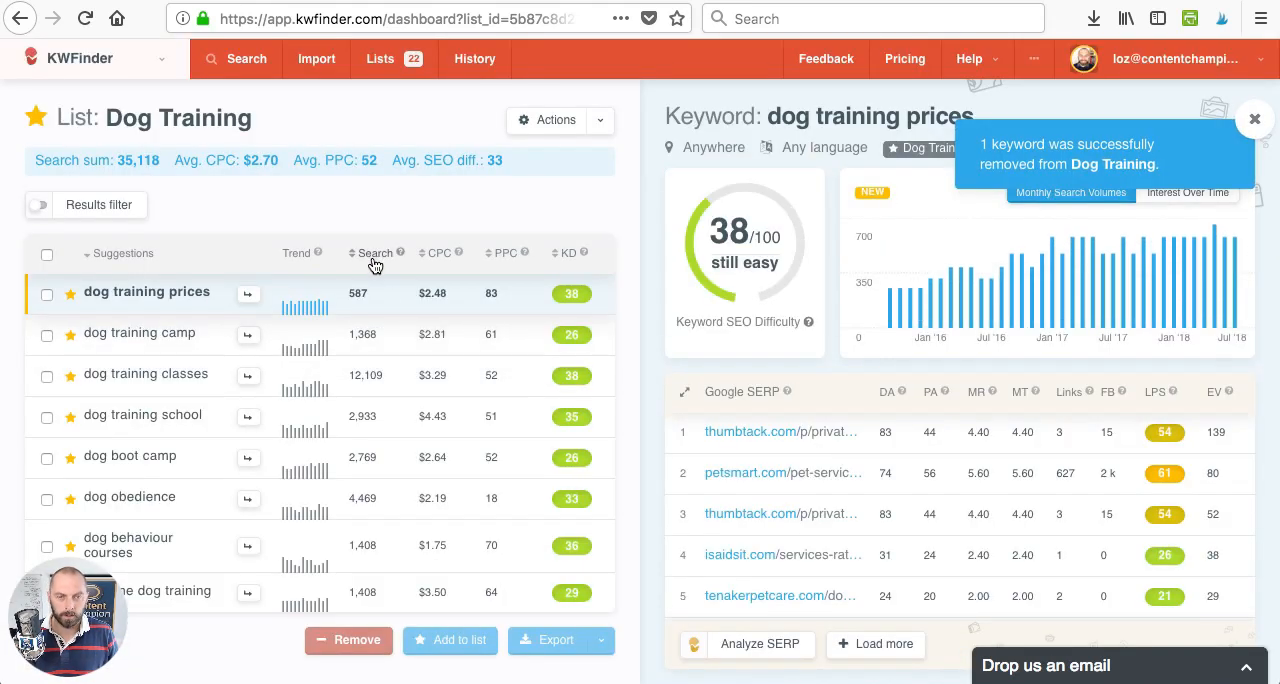
- Sort the list's remaining keywords by search volume, highest first, and open and reset the results filter
left_click(373, 258)
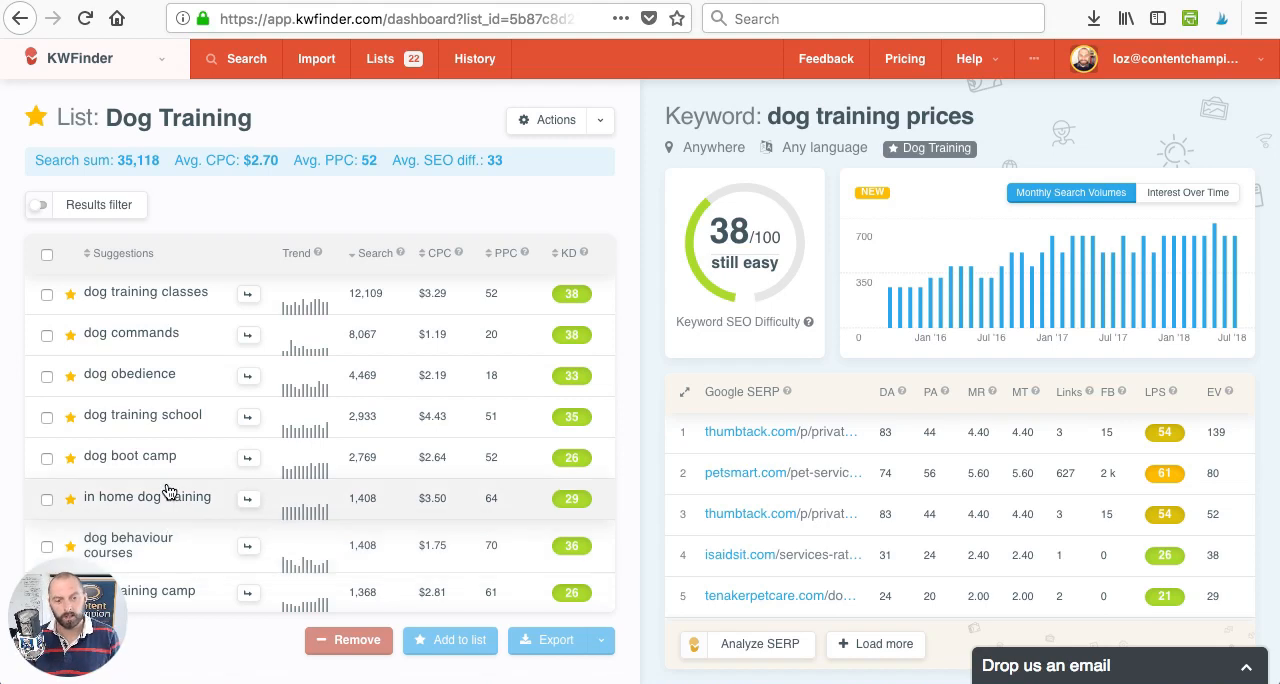
scroll(171, 491, "down", 1)
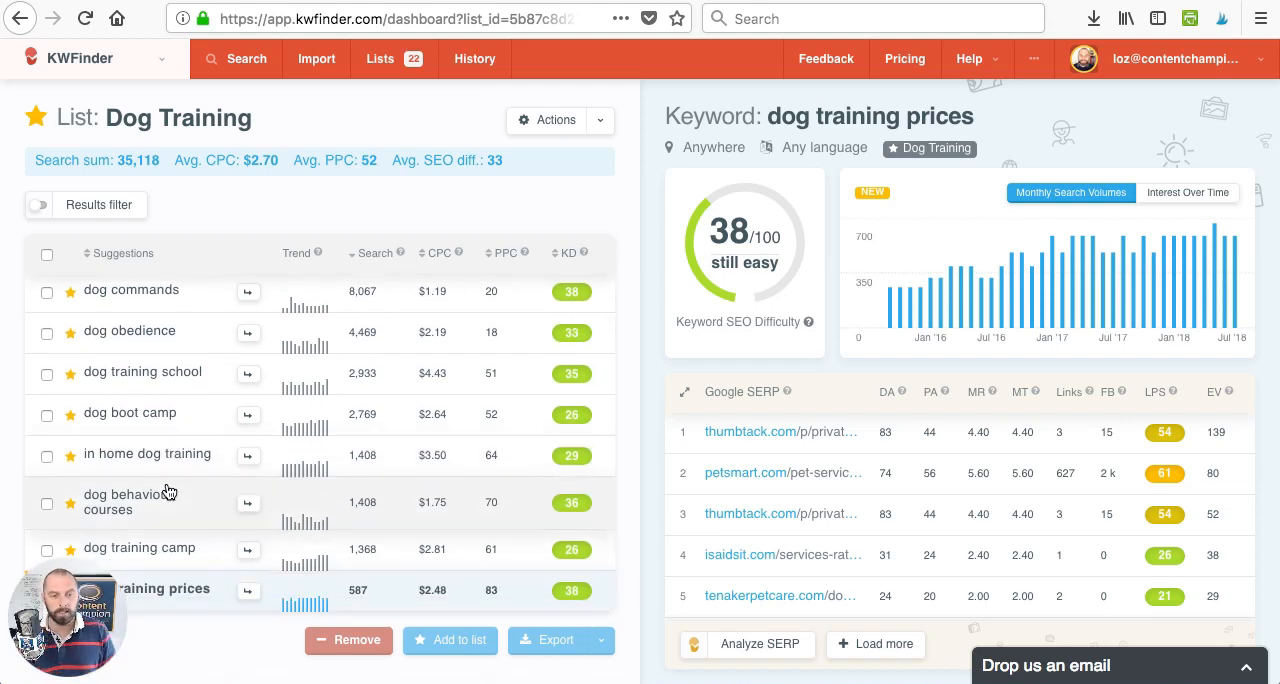
scroll(168, 491, "up", 1)
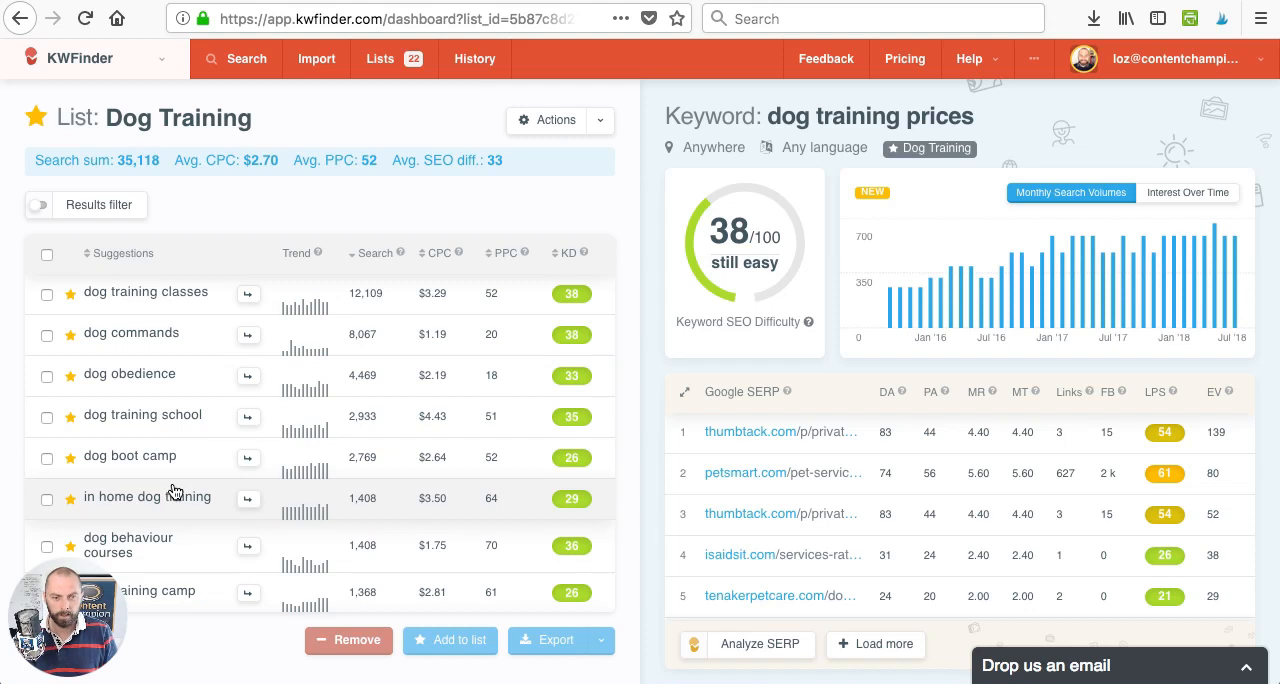
left_click(99, 209)
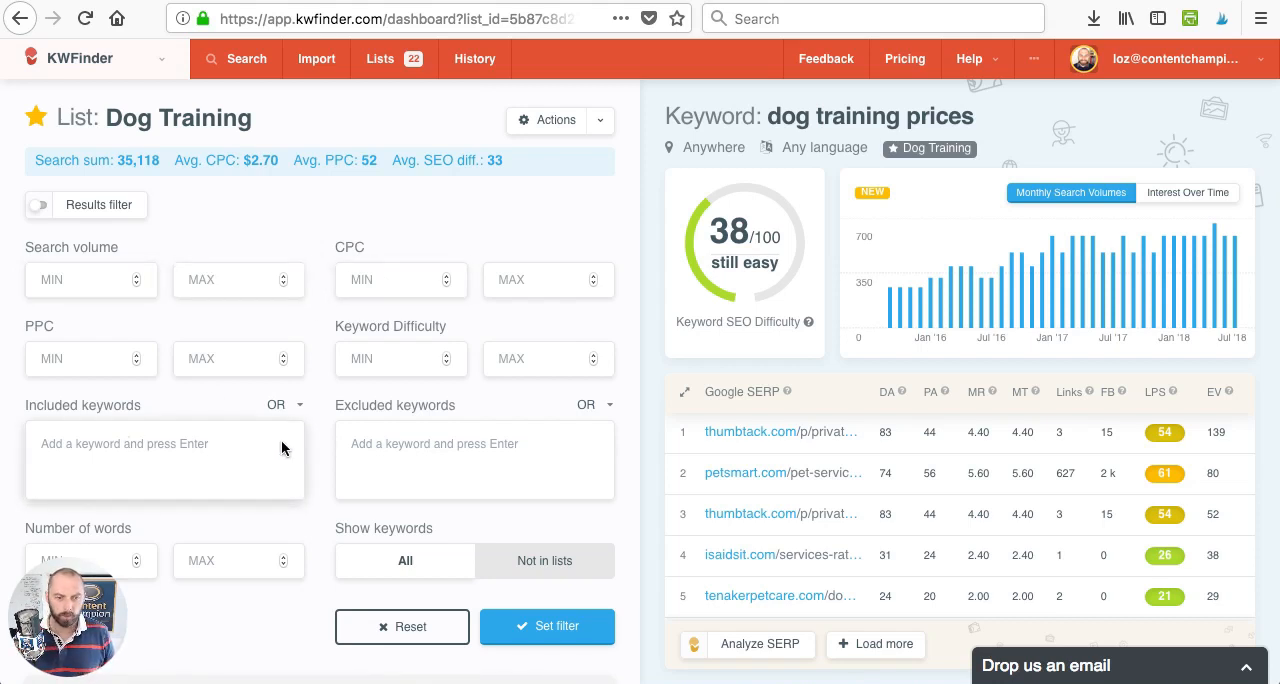
left_click(407, 630)
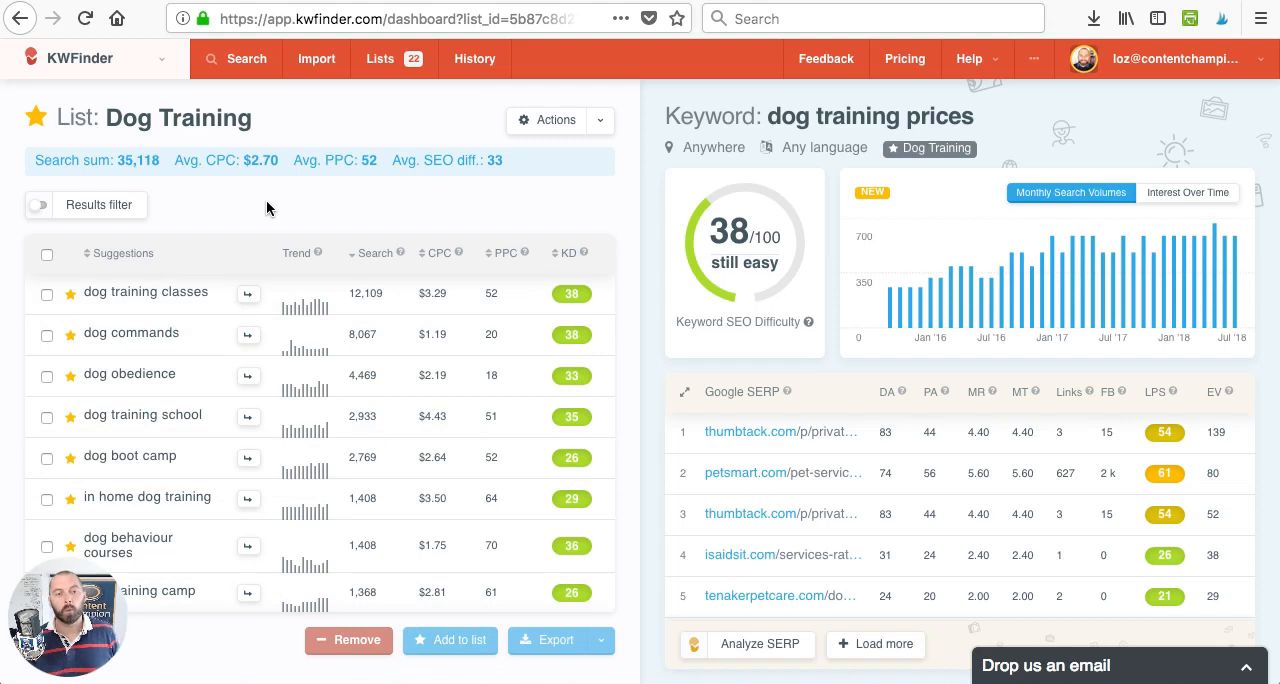